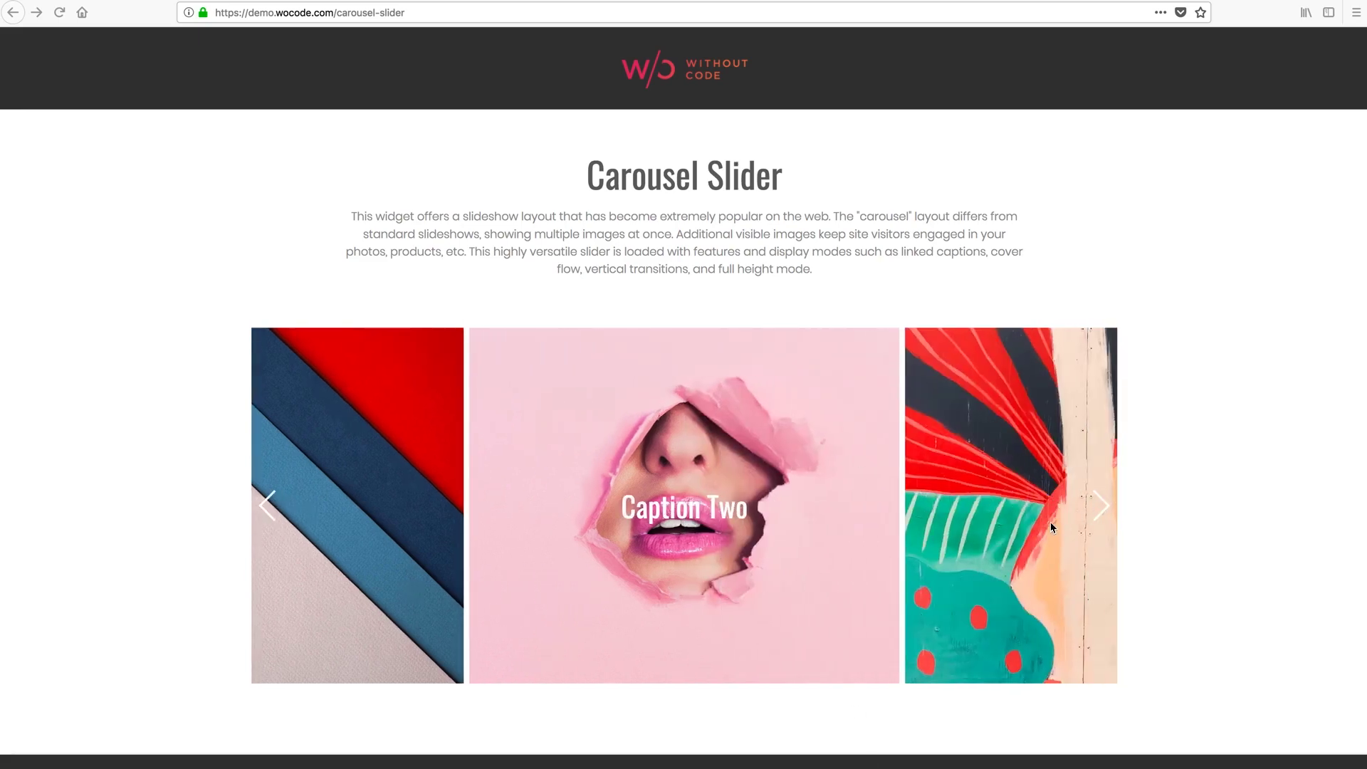
# Advance the demo Carousel Slider past Caption One and Two until Caption Three is centred.
pyautogui.click(1102, 506)
pyautogui.click(1101, 506)
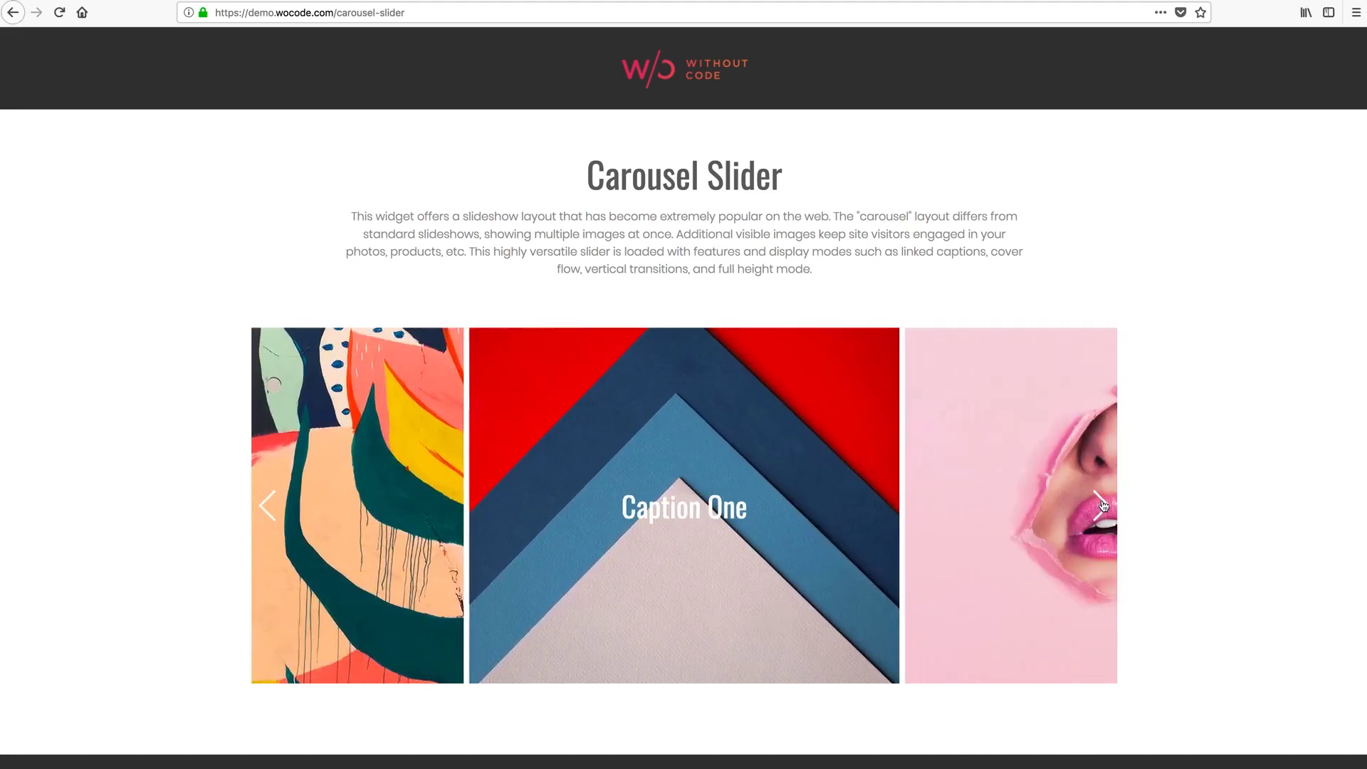
pyautogui.click(1101, 506)
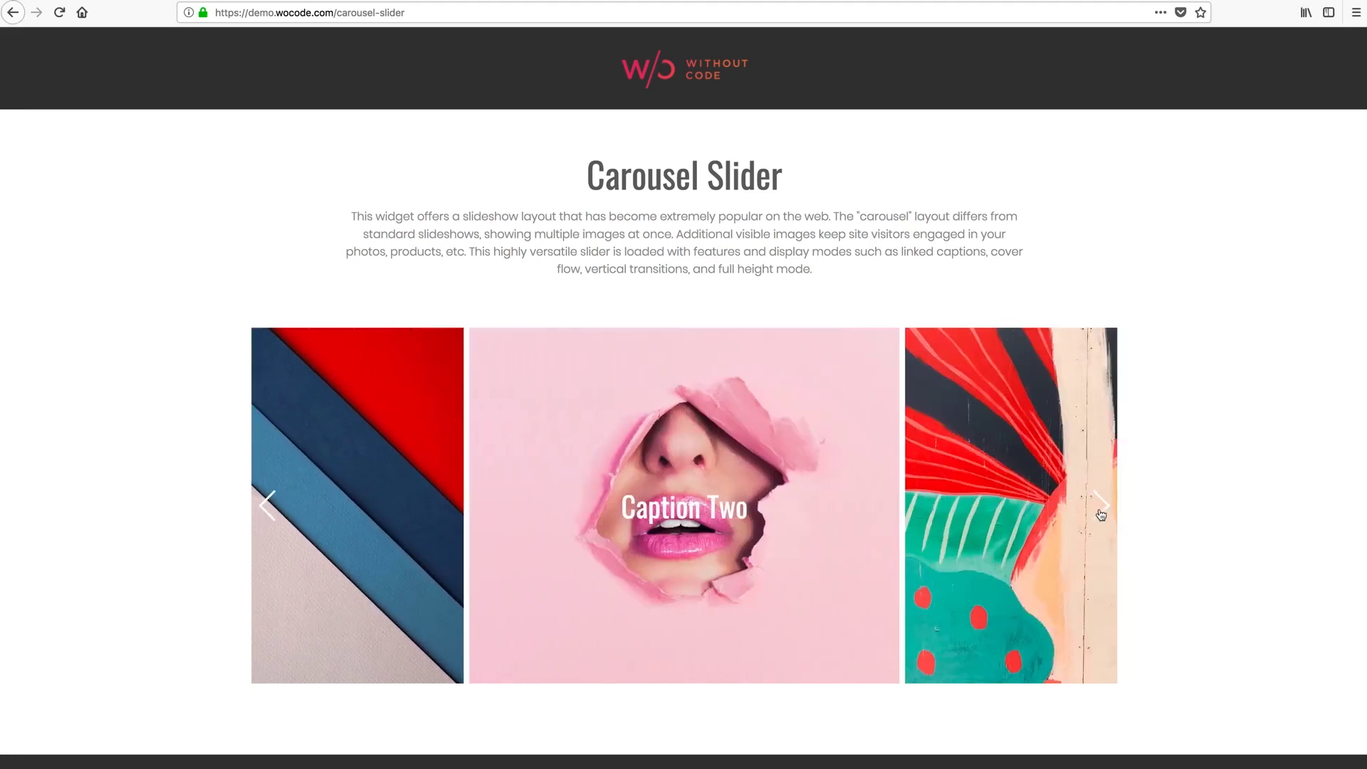
pyautogui.click(1101, 510)
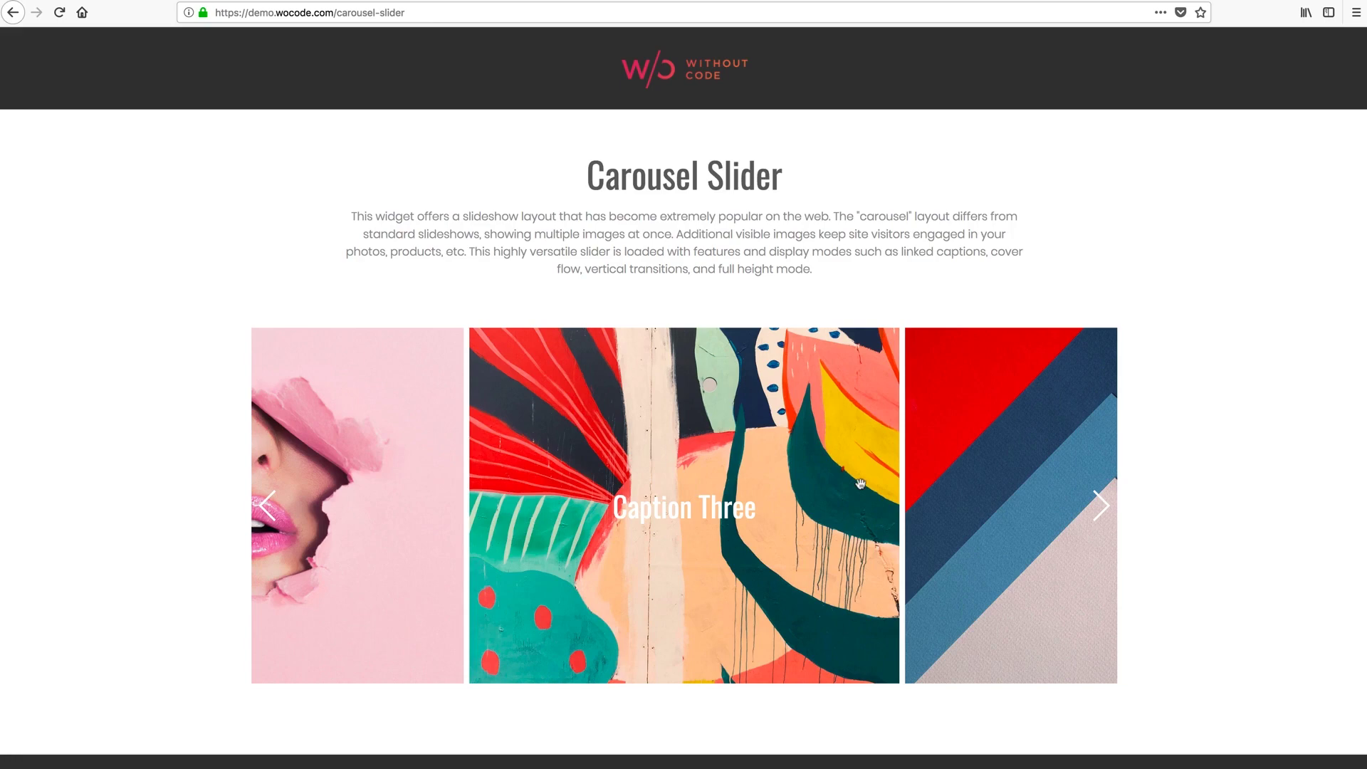
pyautogui.scroll(-8, 860, 480)
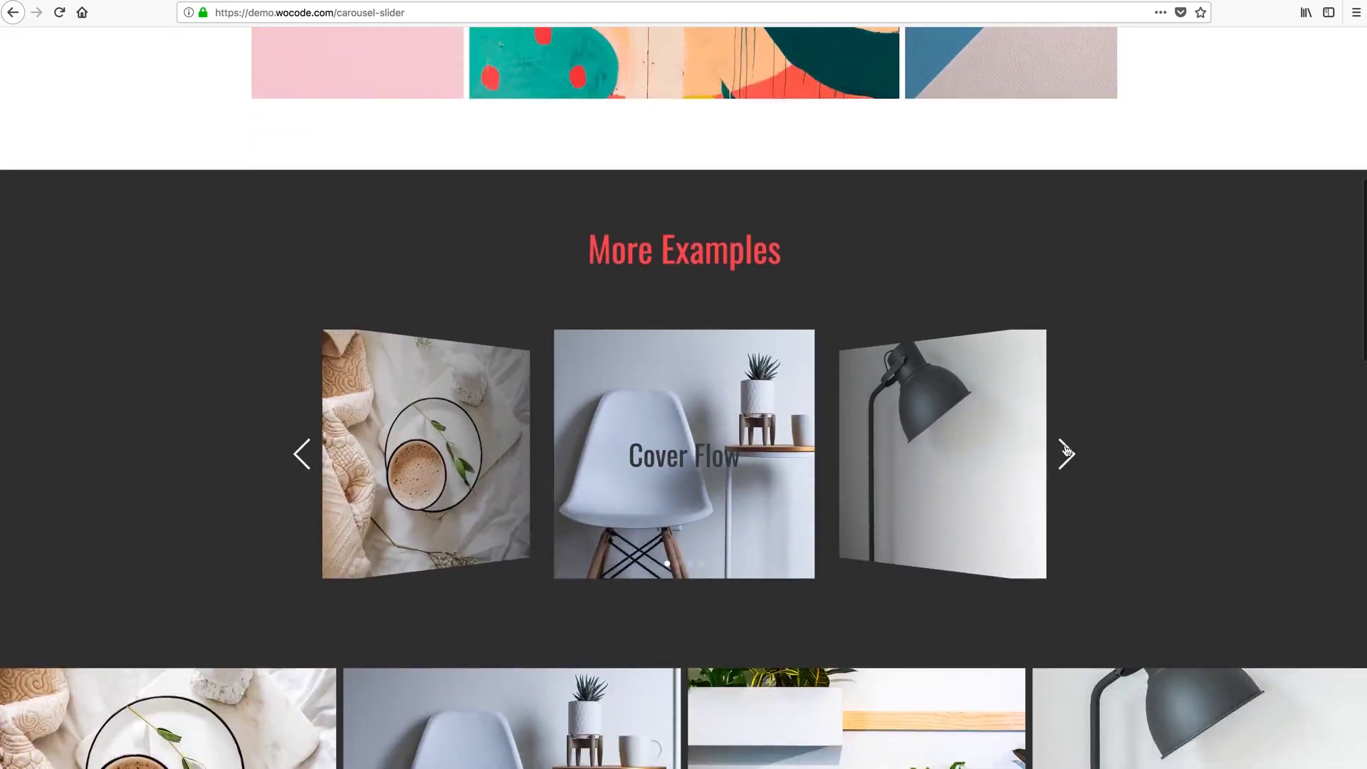
pyautogui.click(1068, 460)
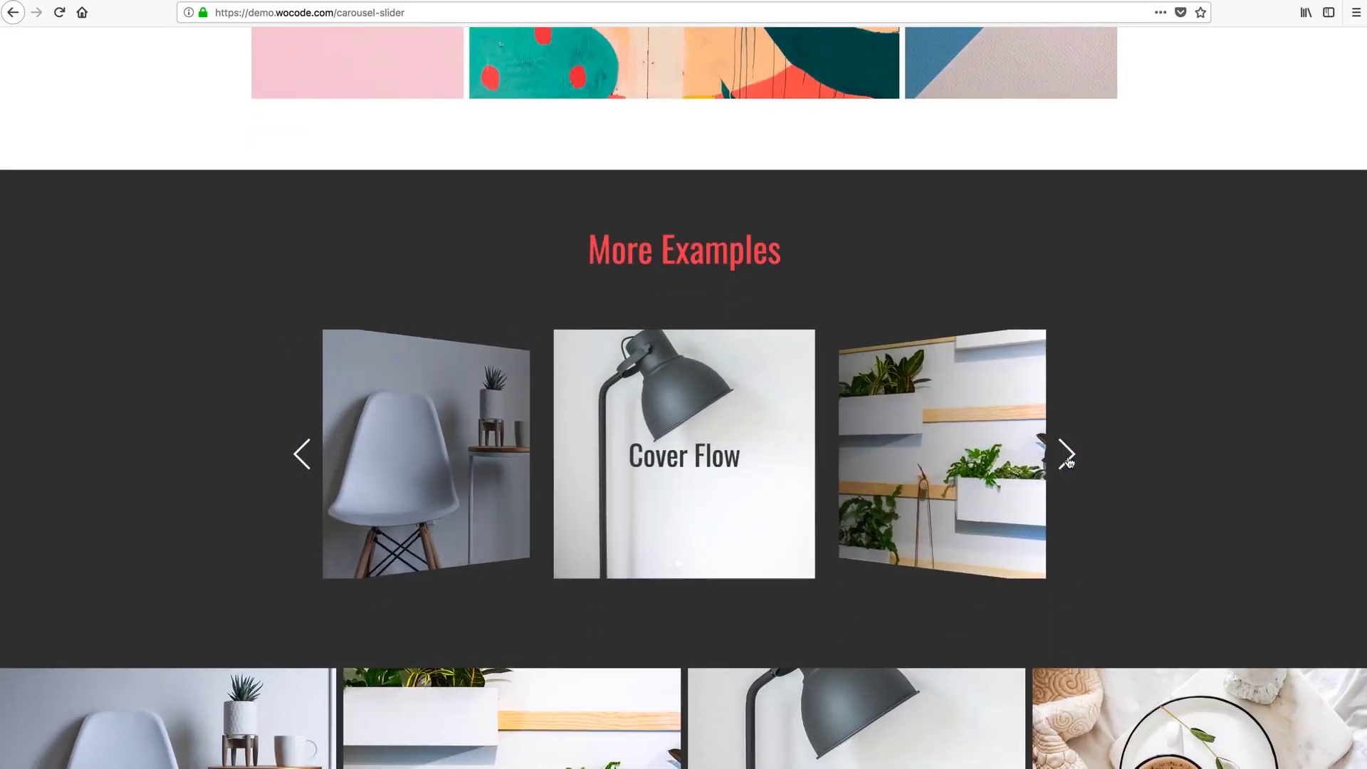
pyautogui.click(1070, 459)
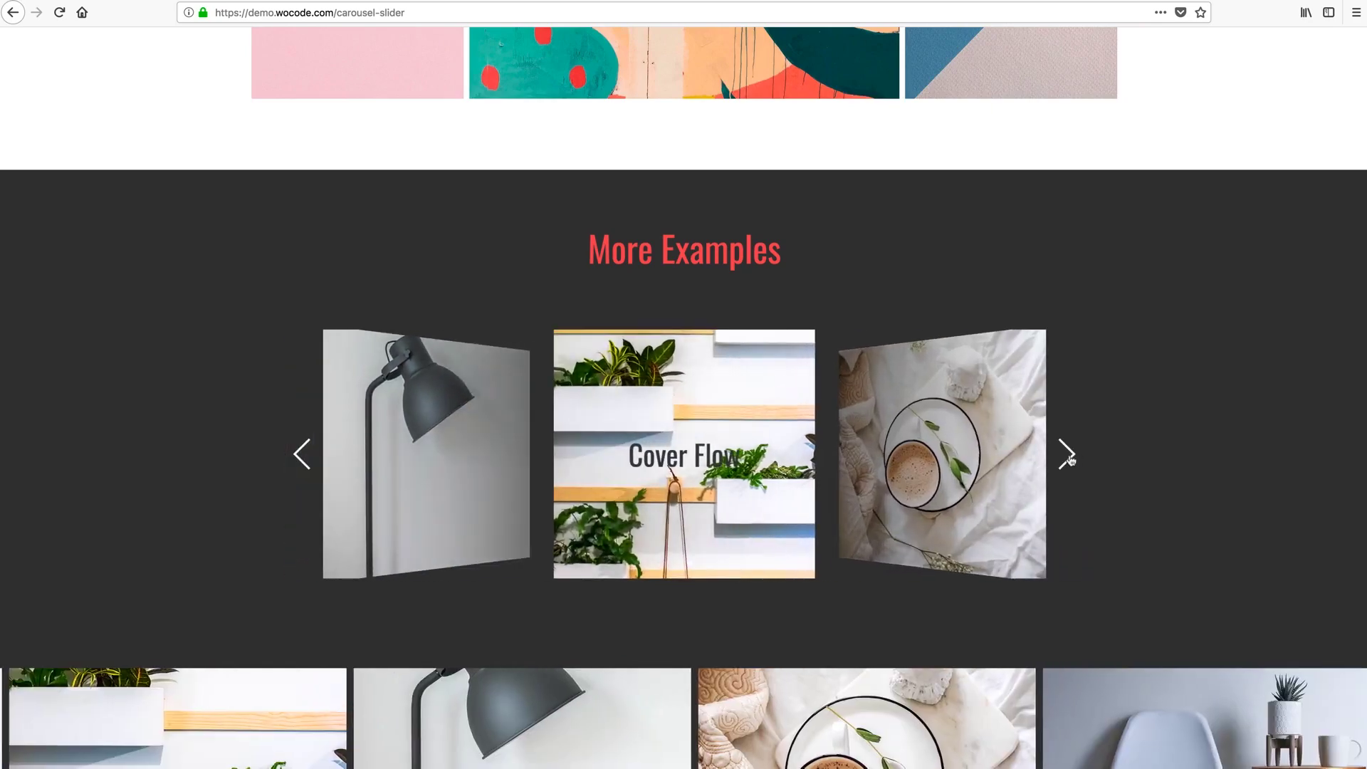
pyautogui.click(1068, 459)
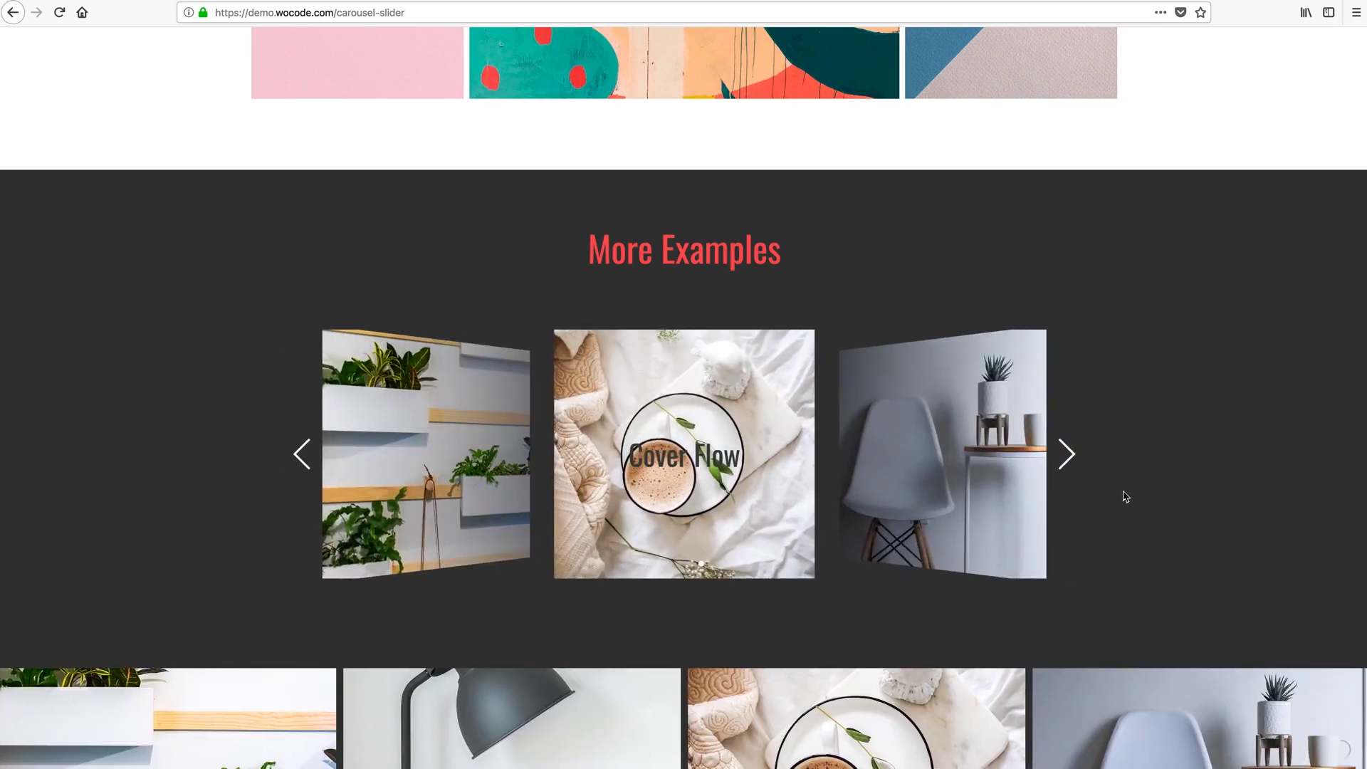
pyautogui.scroll(-6, 1123, 495)
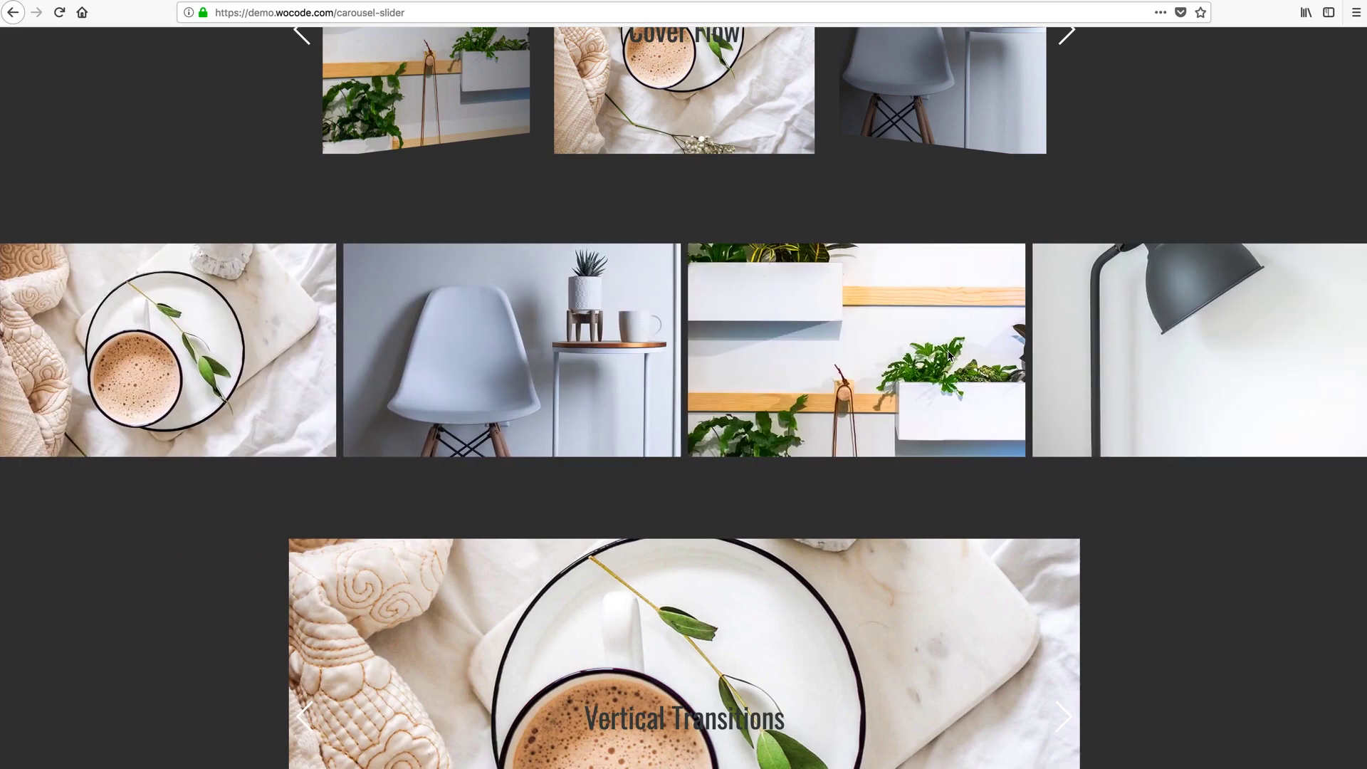
pyautogui.scroll(-1, 1186, 535)
pyautogui.scroll(-4, 1194, 550)
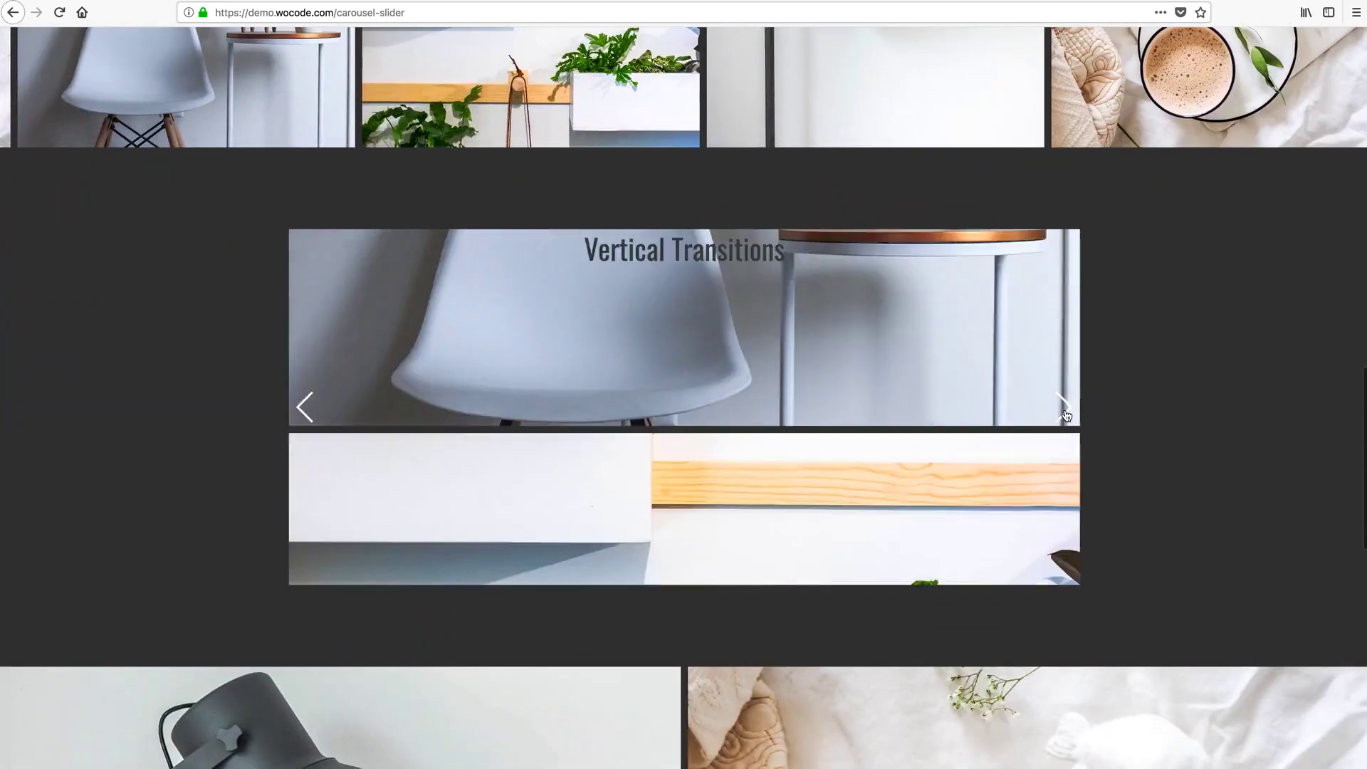
pyautogui.click(1065, 411)
pyautogui.click(1065, 412)
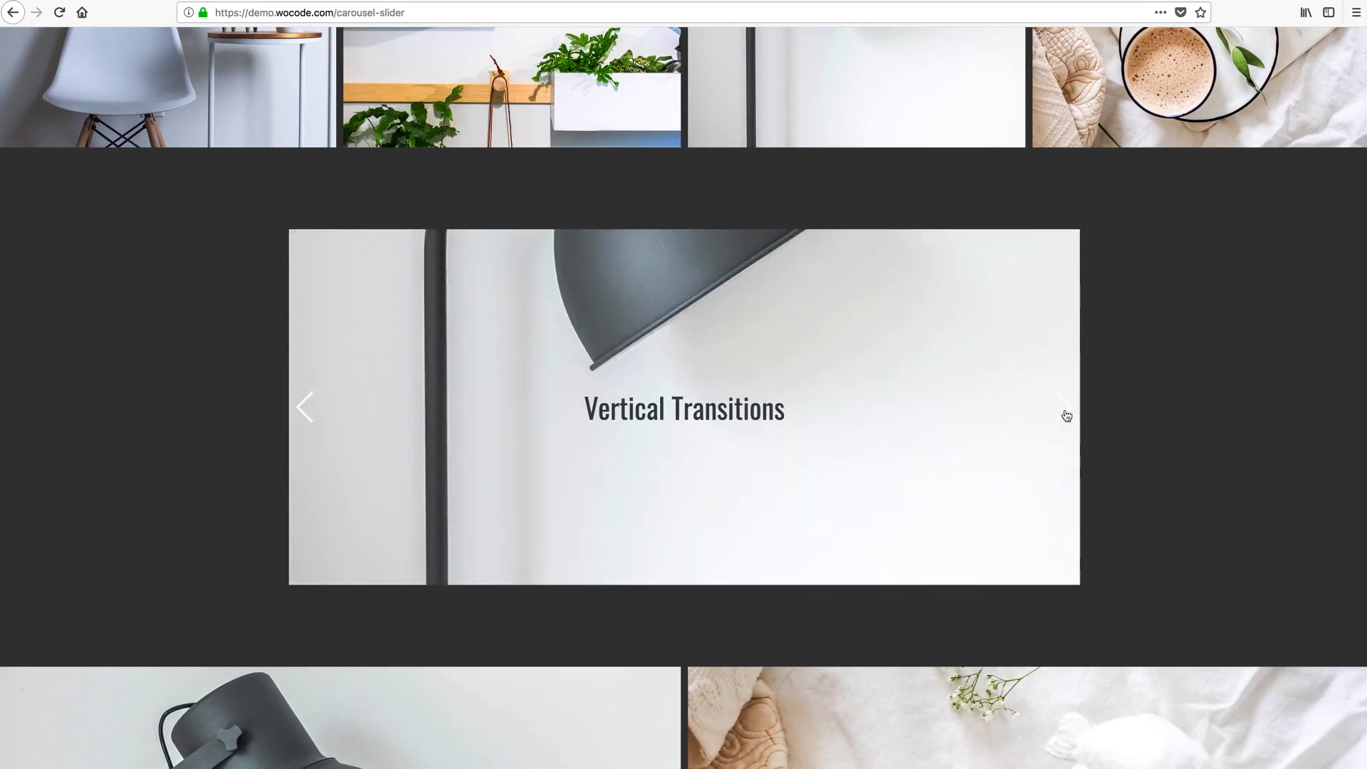
pyautogui.scroll(-1, 1214, 509)
pyautogui.scroll(-8, 1214, 508)
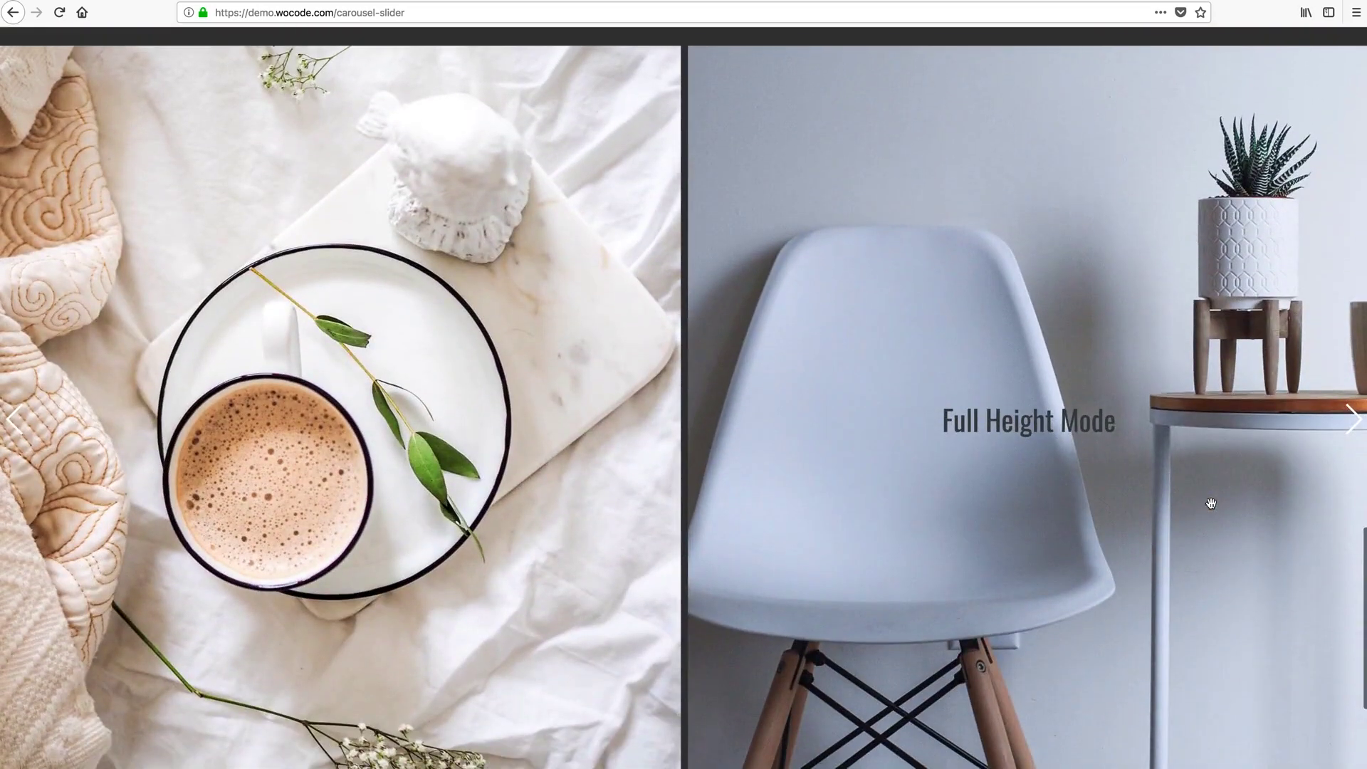
pyautogui.scroll(-2, 1210, 503)
pyautogui.scroll(2, 1210, 503)
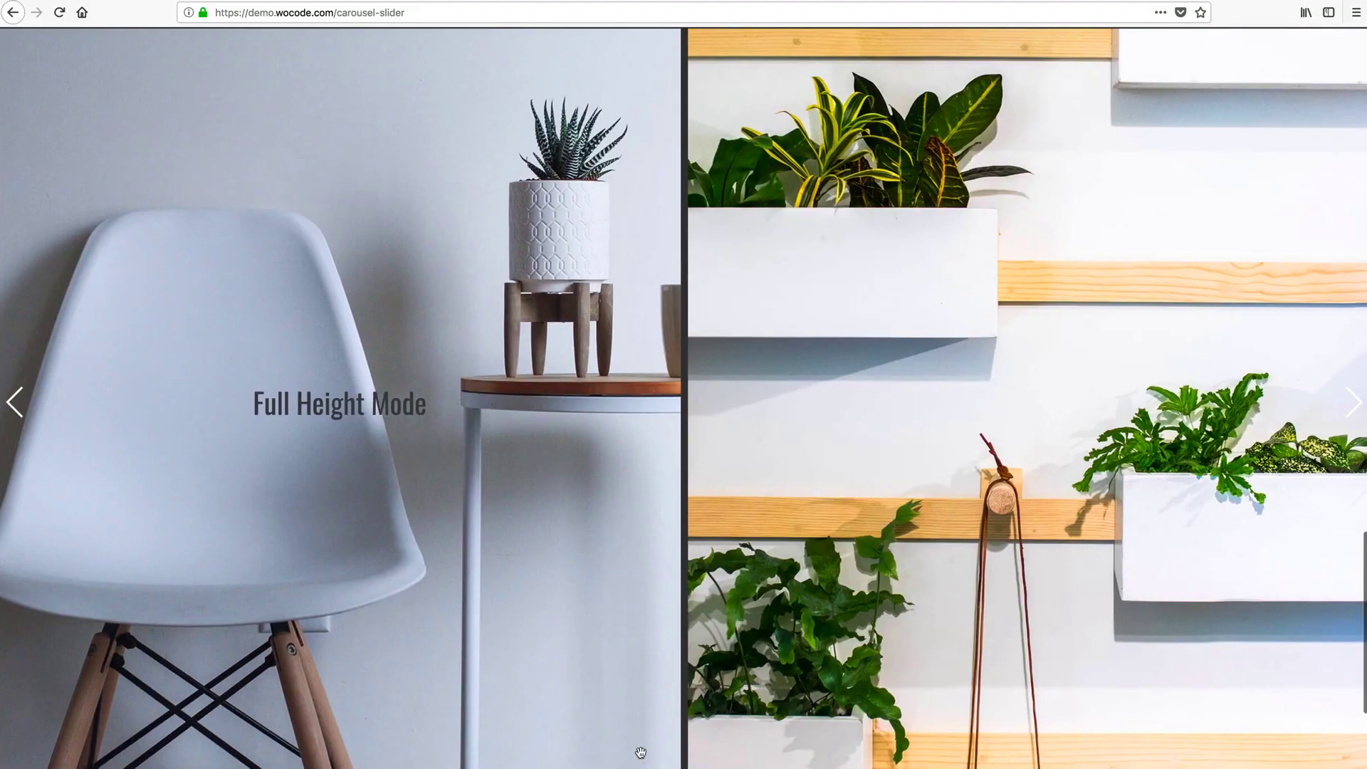
pyautogui.scroll(-5, 634, 660)
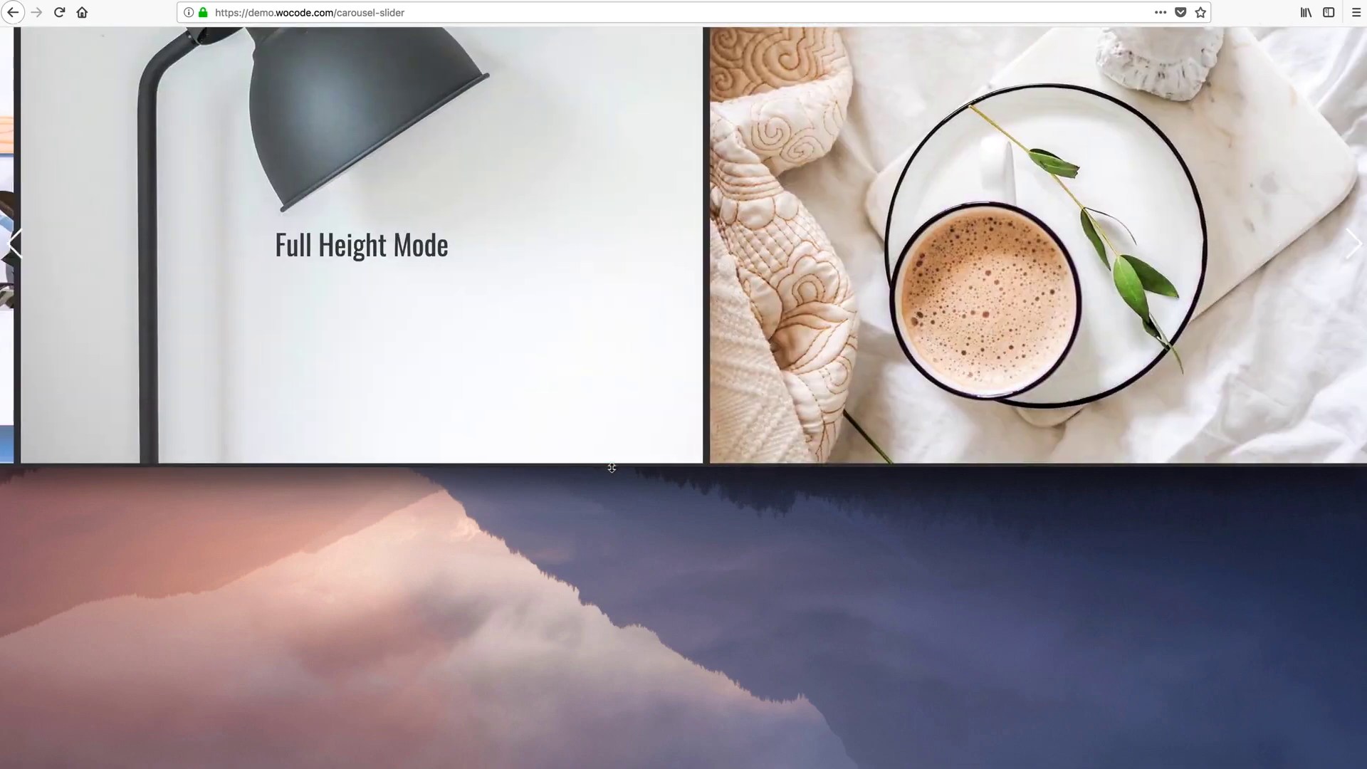
pyautogui.moveTo(612, 467); pyautogui.dragTo(606, 768)
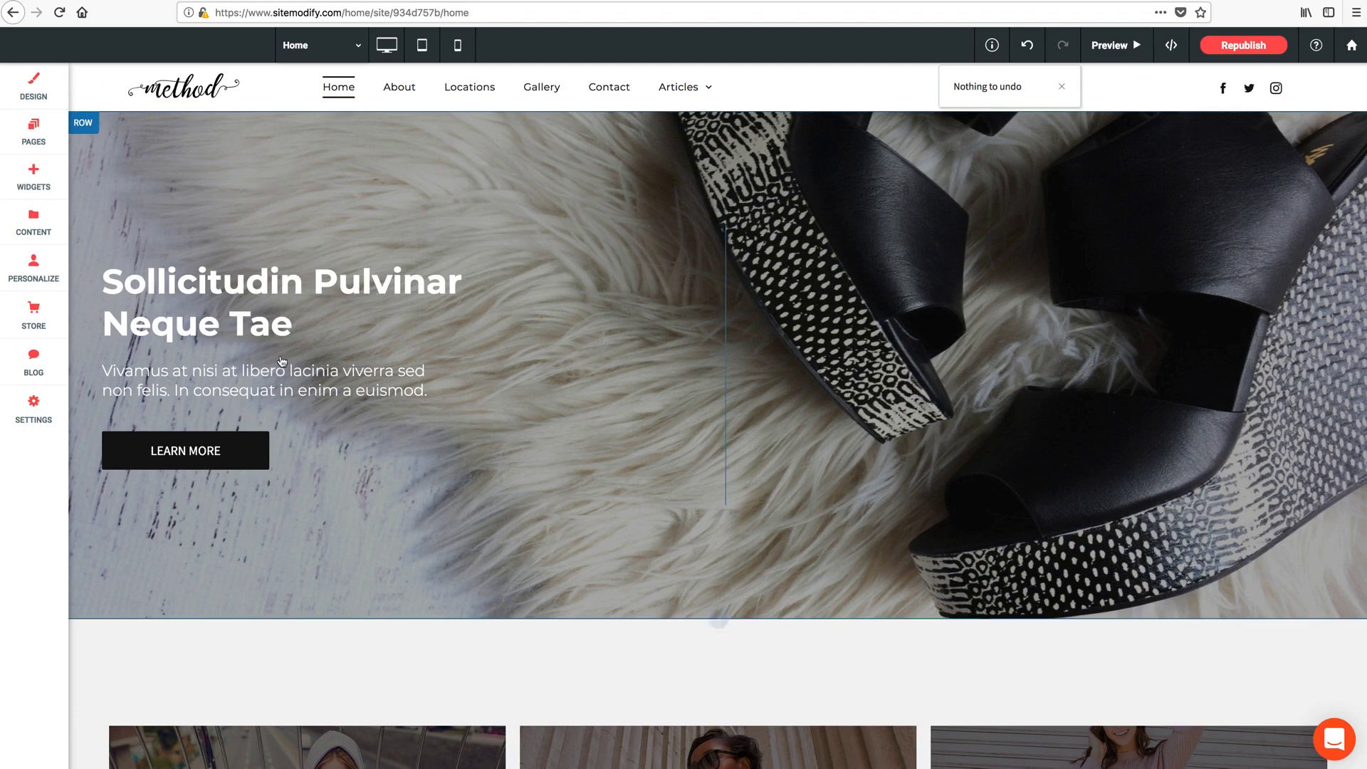
# Place a Carousel Slider widget below the blog cards, giving four 200 px Hello World slides.
pyautogui.click(34, 176)
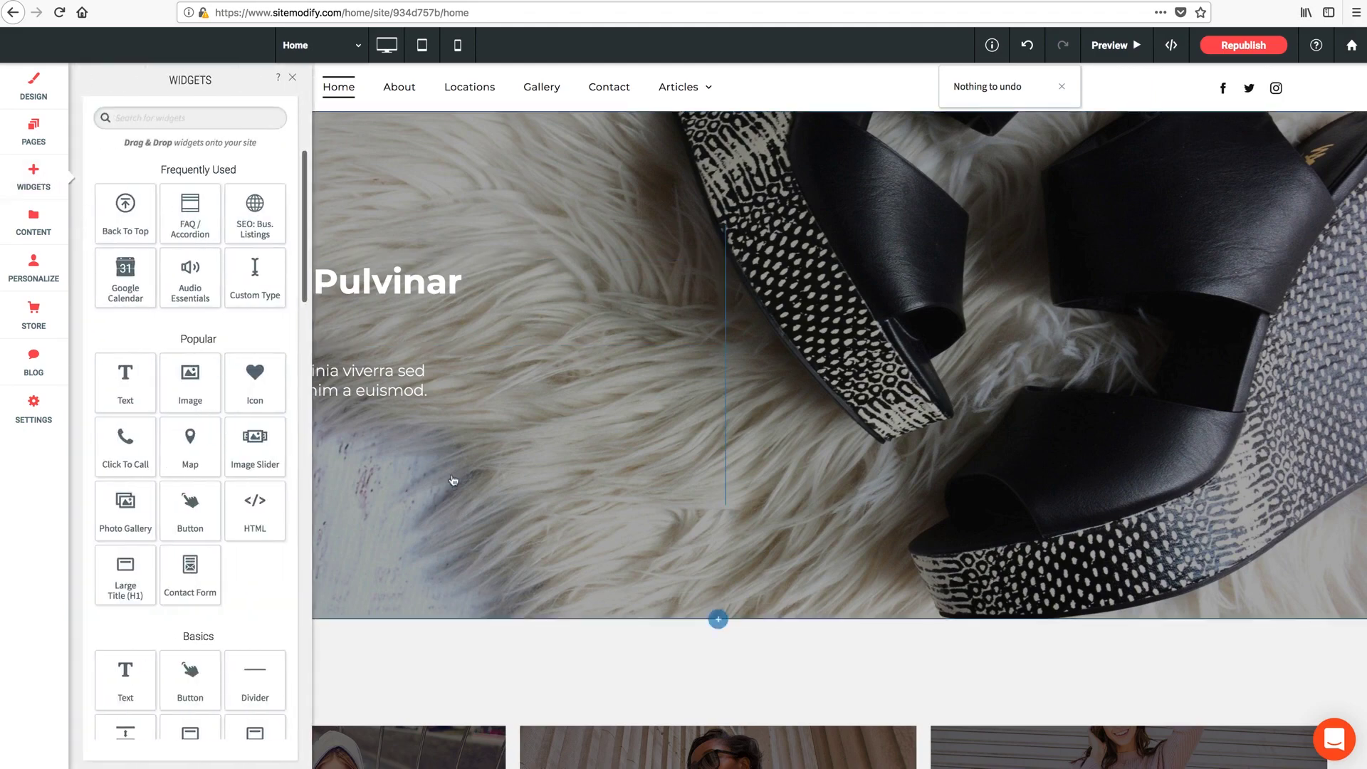
pyautogui.scroll(-15, 452, 480)
pyautogui.scroll(5, 452, 479)
pyautogui.scroll(-15, 142, 428)
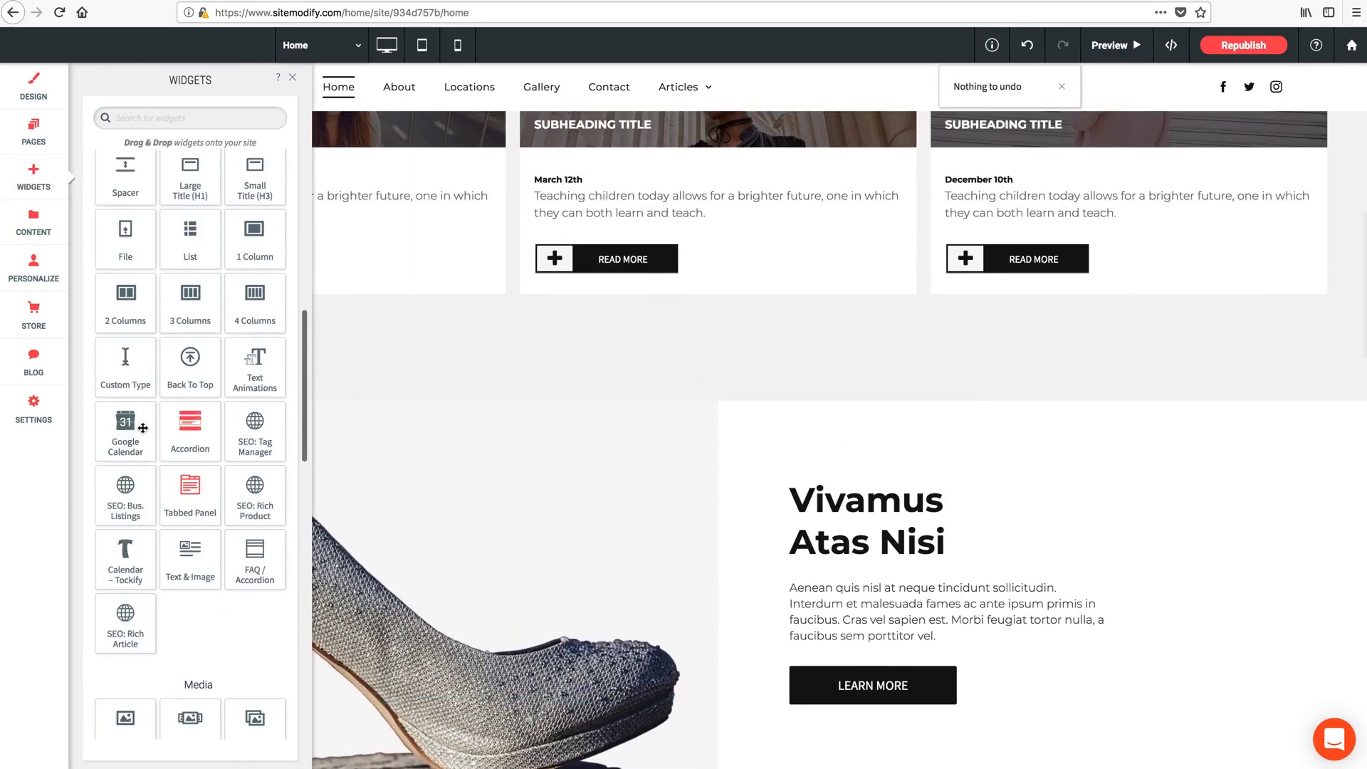
pyautogui.moveTo(179, 469); pyautogui.dragTo(713, 439)
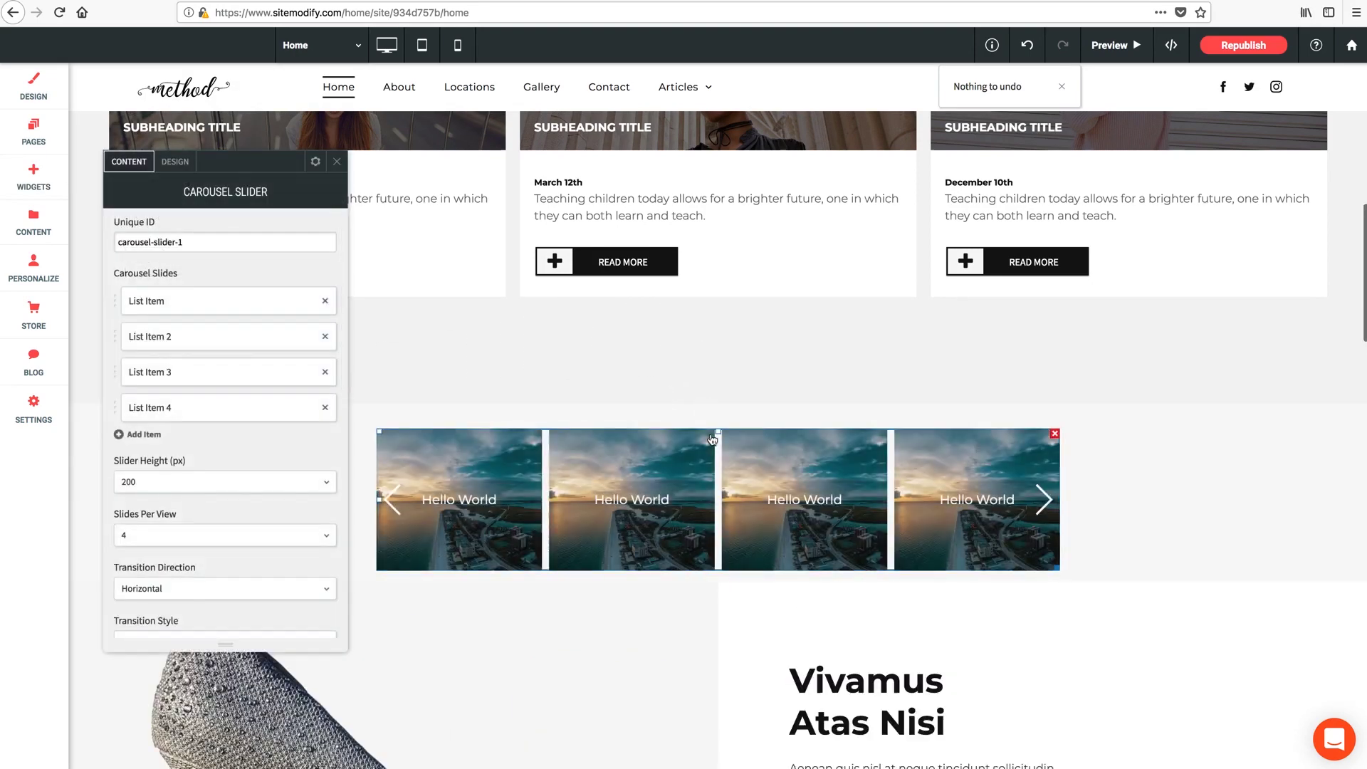
pyautogui.click(337, 162)
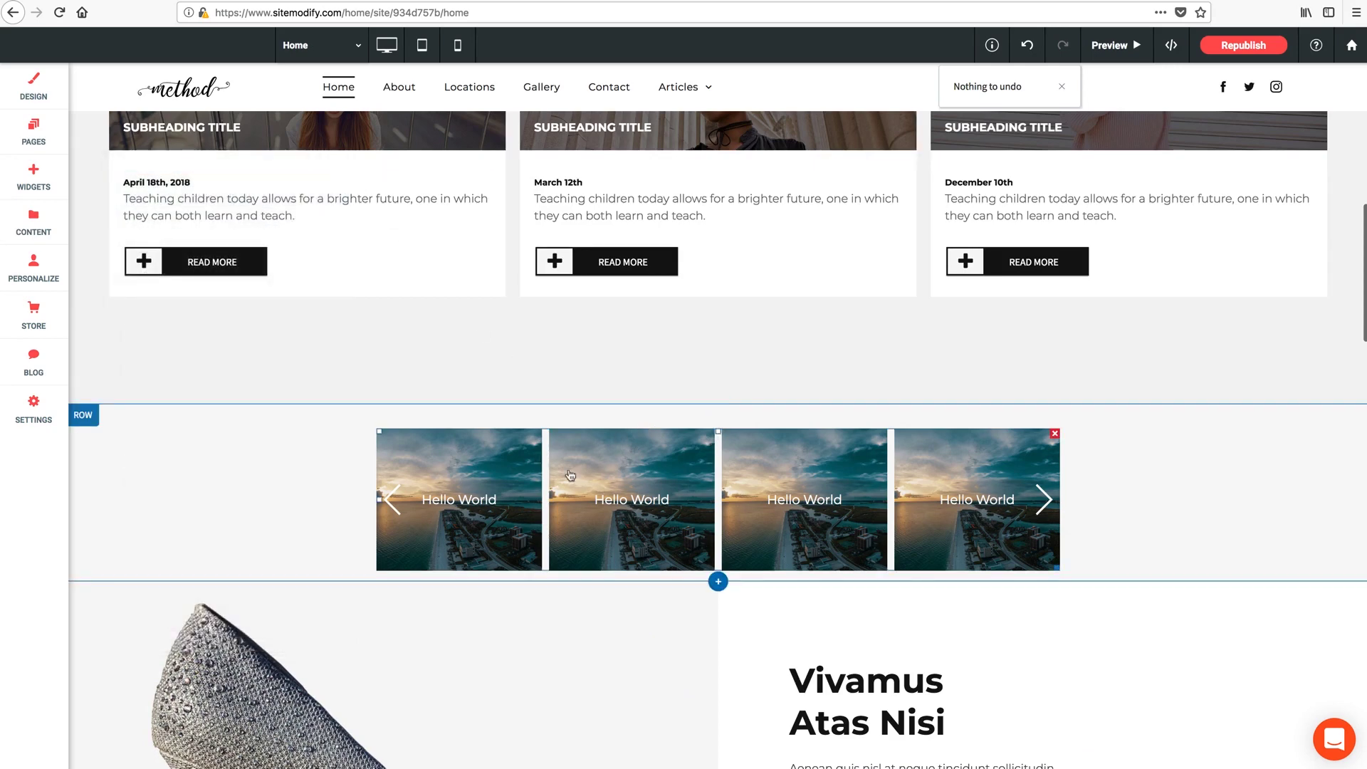
pyautogui.scroll(-1, 537, 472)
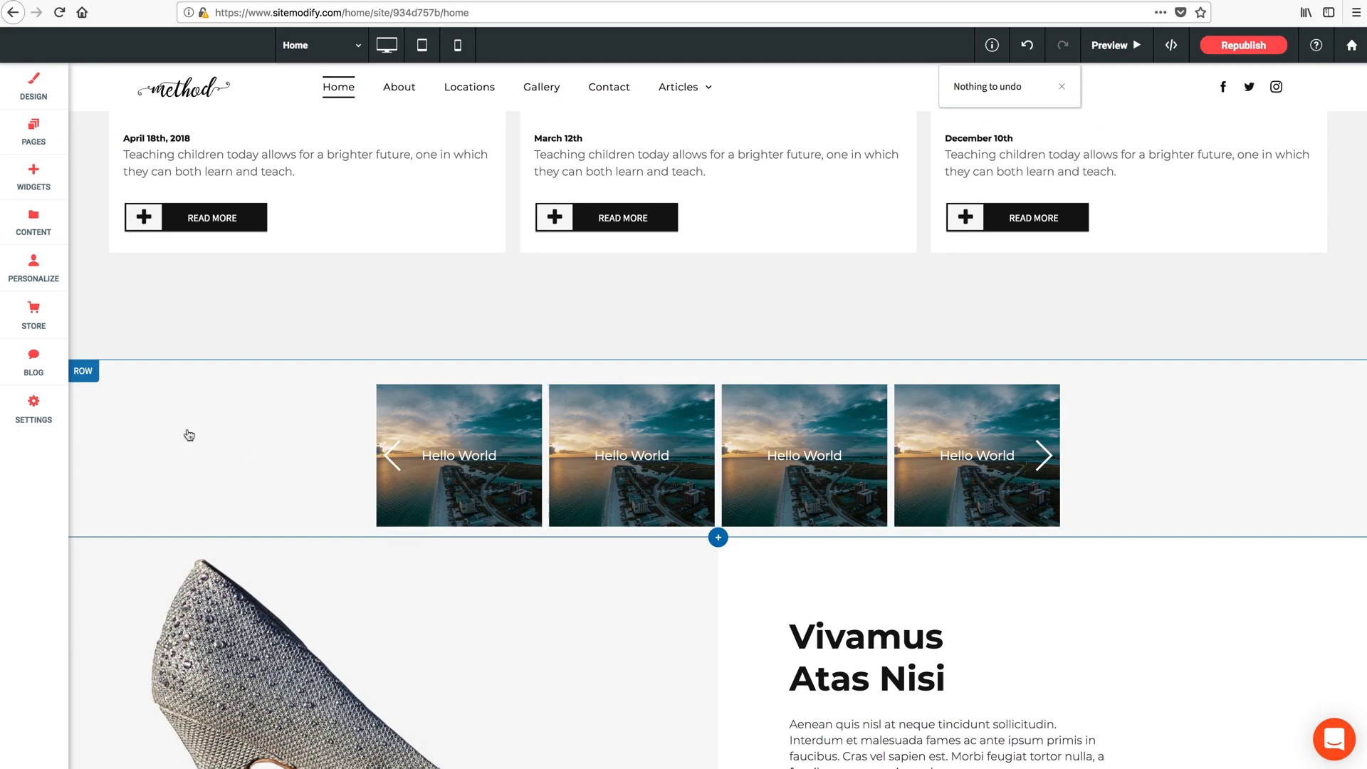
# Turn the carousel row's Full bleed option on and back off, leaving it at normal width.
pyautogui.click(85, 375)
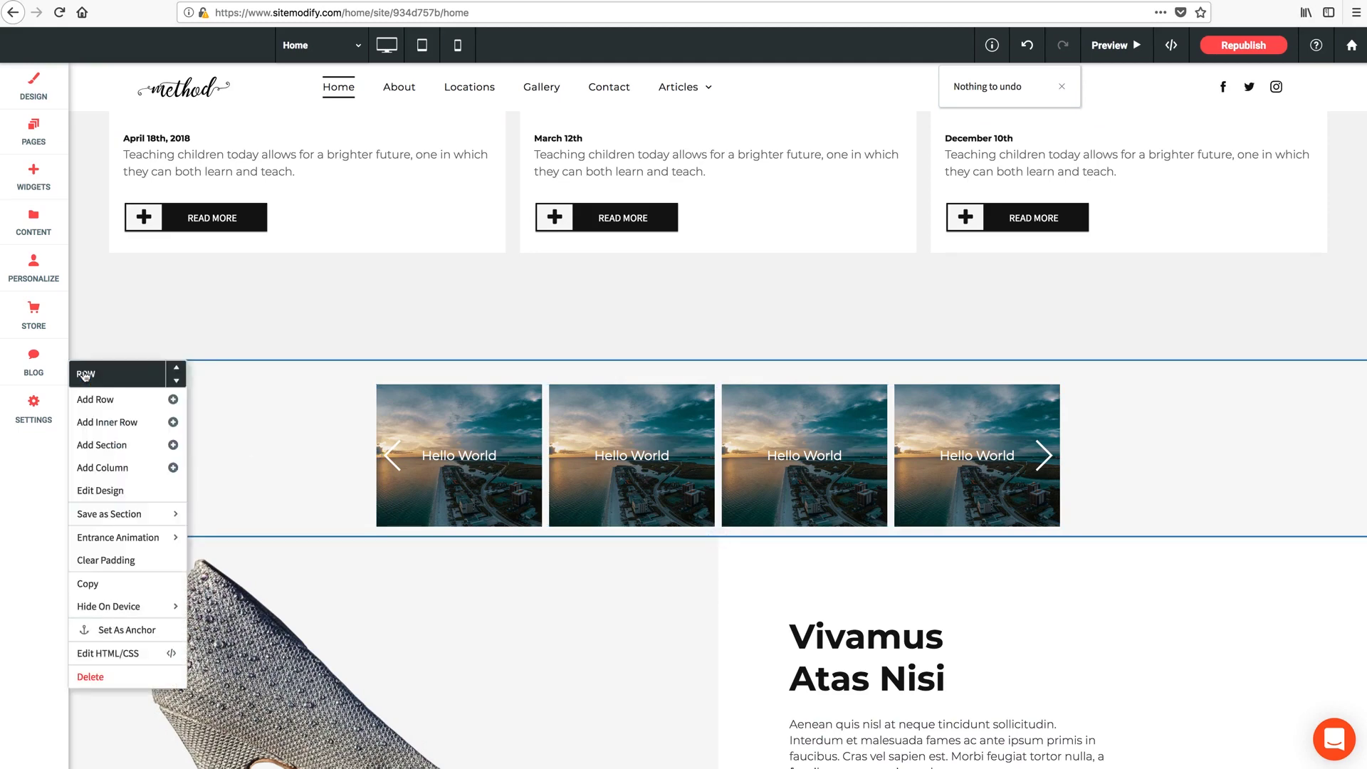
pyautogui.click(99, 492)
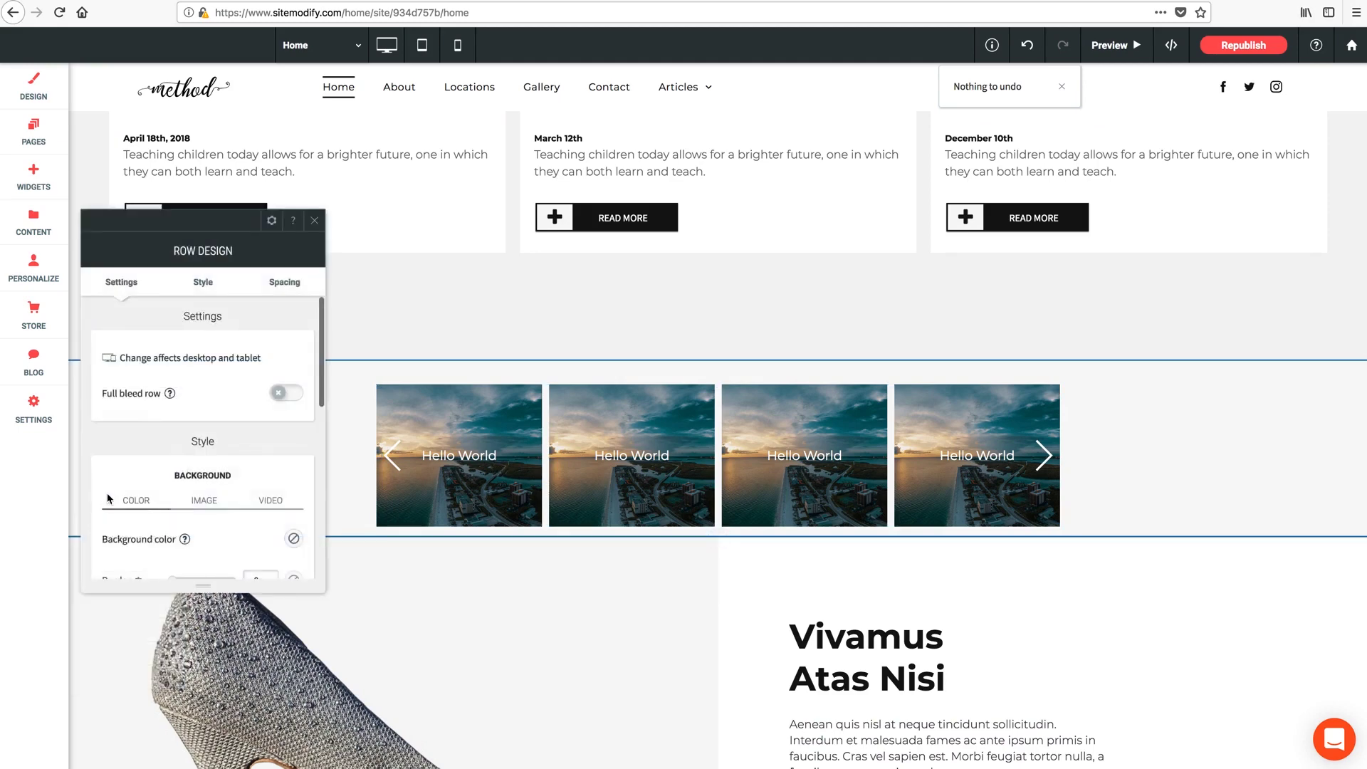
pyautogui.click(283, 395)
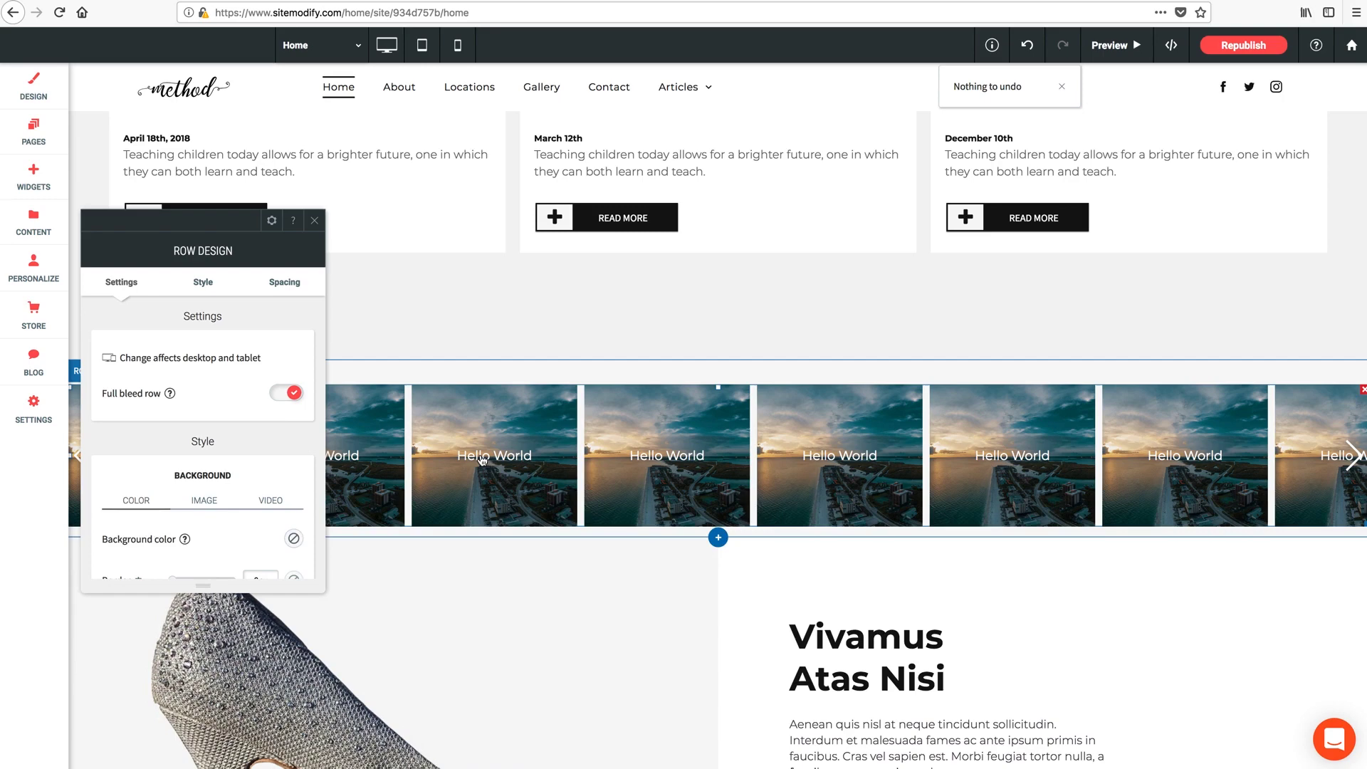
pyautogui.click(285, 393)
pyautogui.click(314, 222)
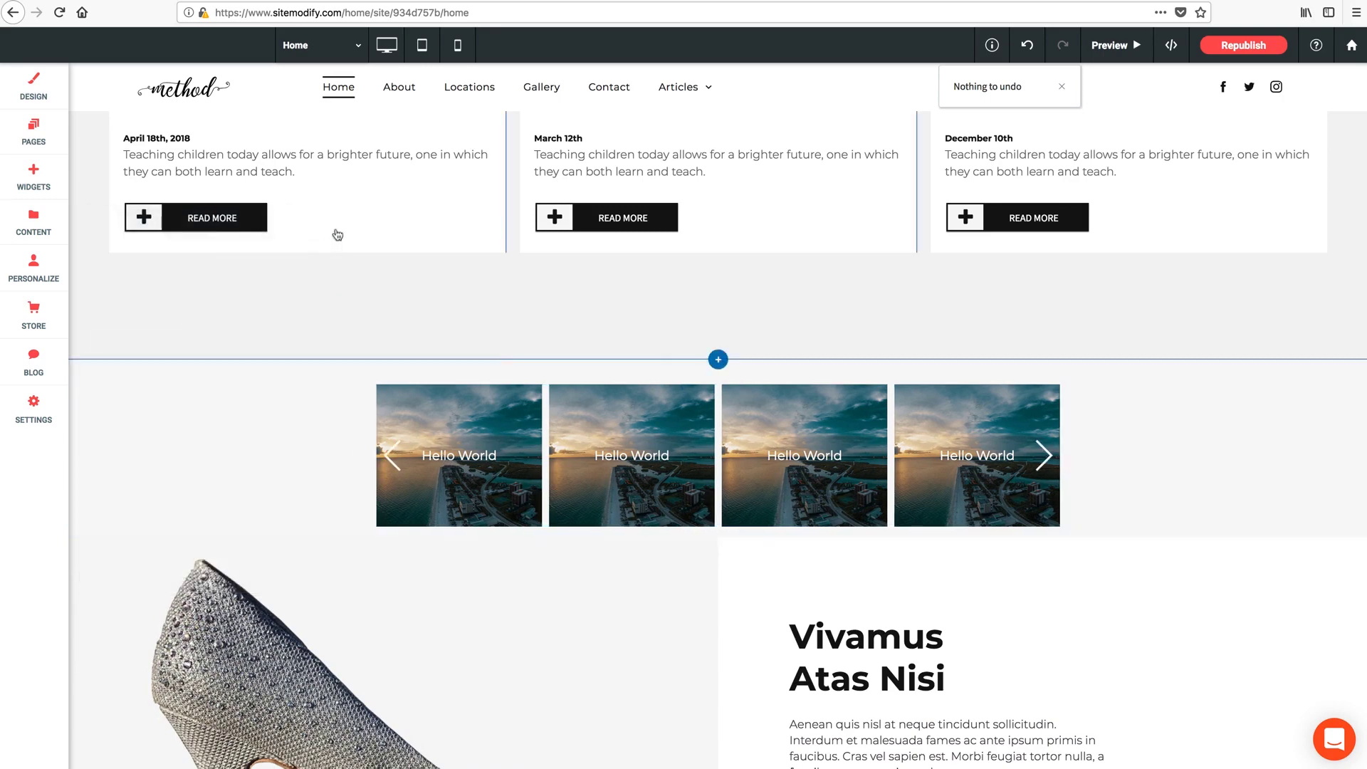
# In the Carousel Slider settings, pick List Item 1 and bring up the Image Picker to replace 3.jpg.
pyautogui.click(649, 432)
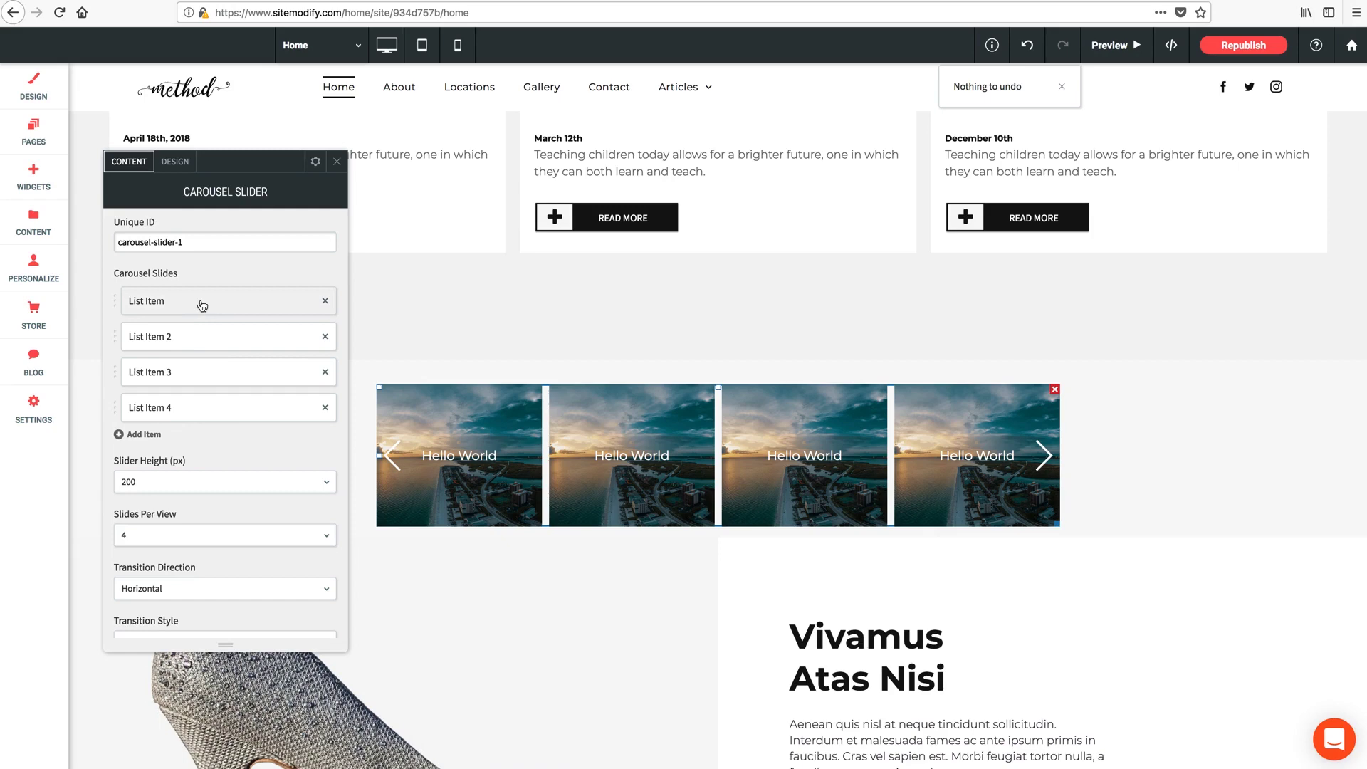
pyautogui.click(178, 305)
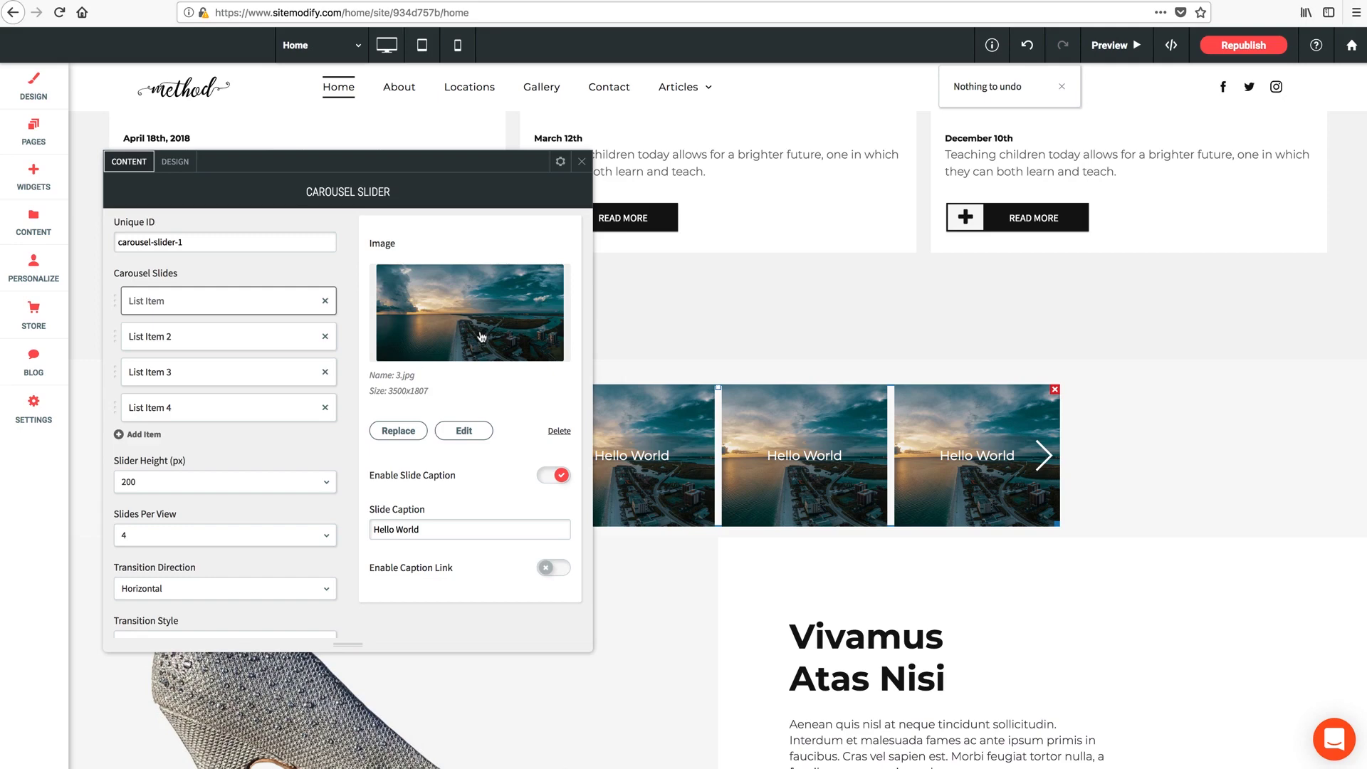
pyautogui.click(391, 435)
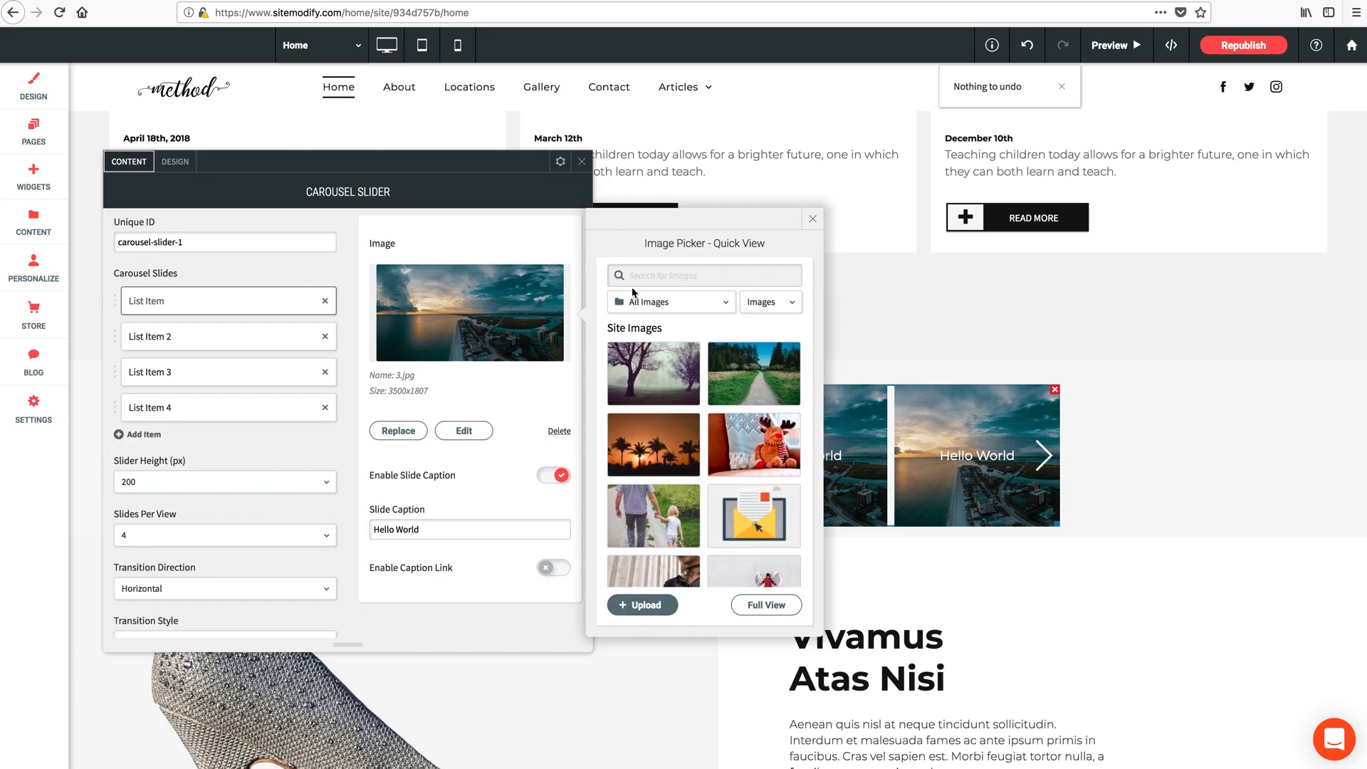
# Search images for 'trees' and select urban-trees-sunset.jpg for the first slide.
pyautogui.write('trees')
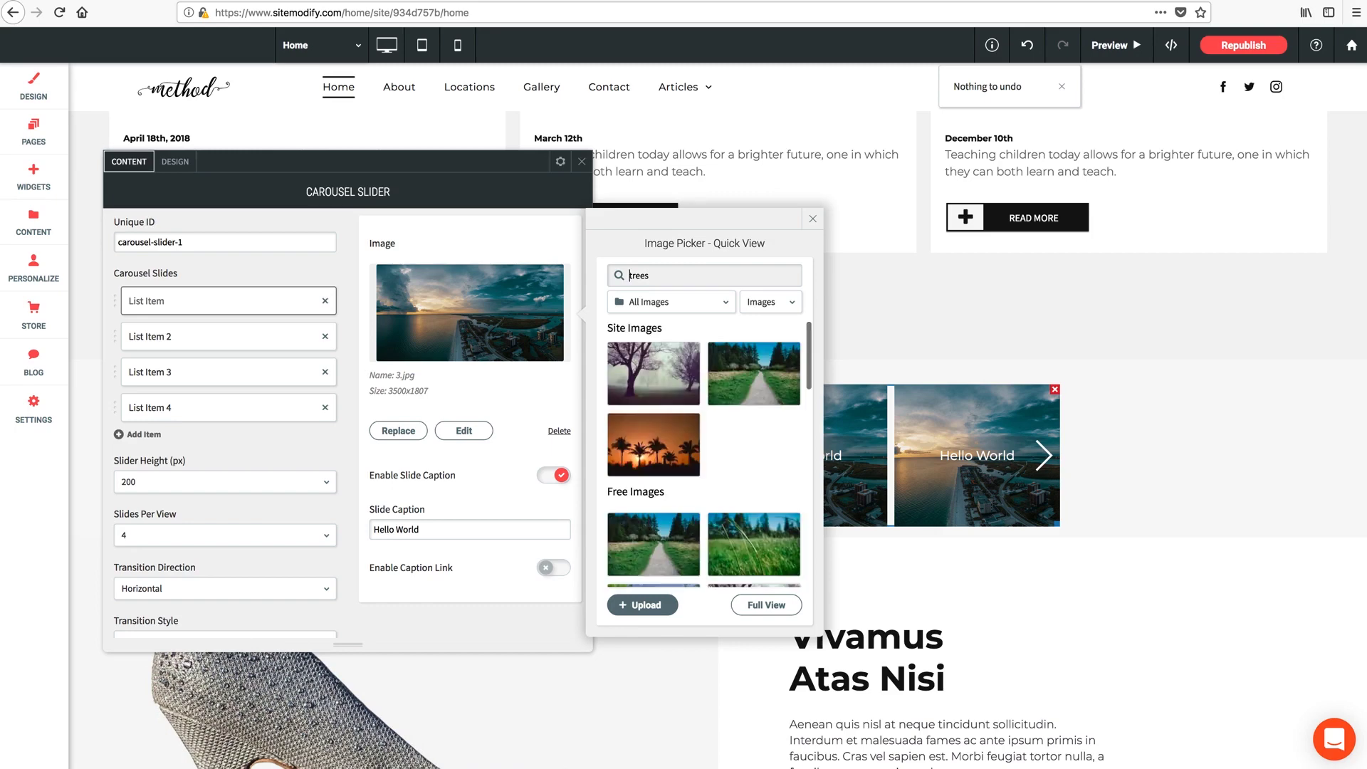
pyautogui.scroll(-4, 700, 416)
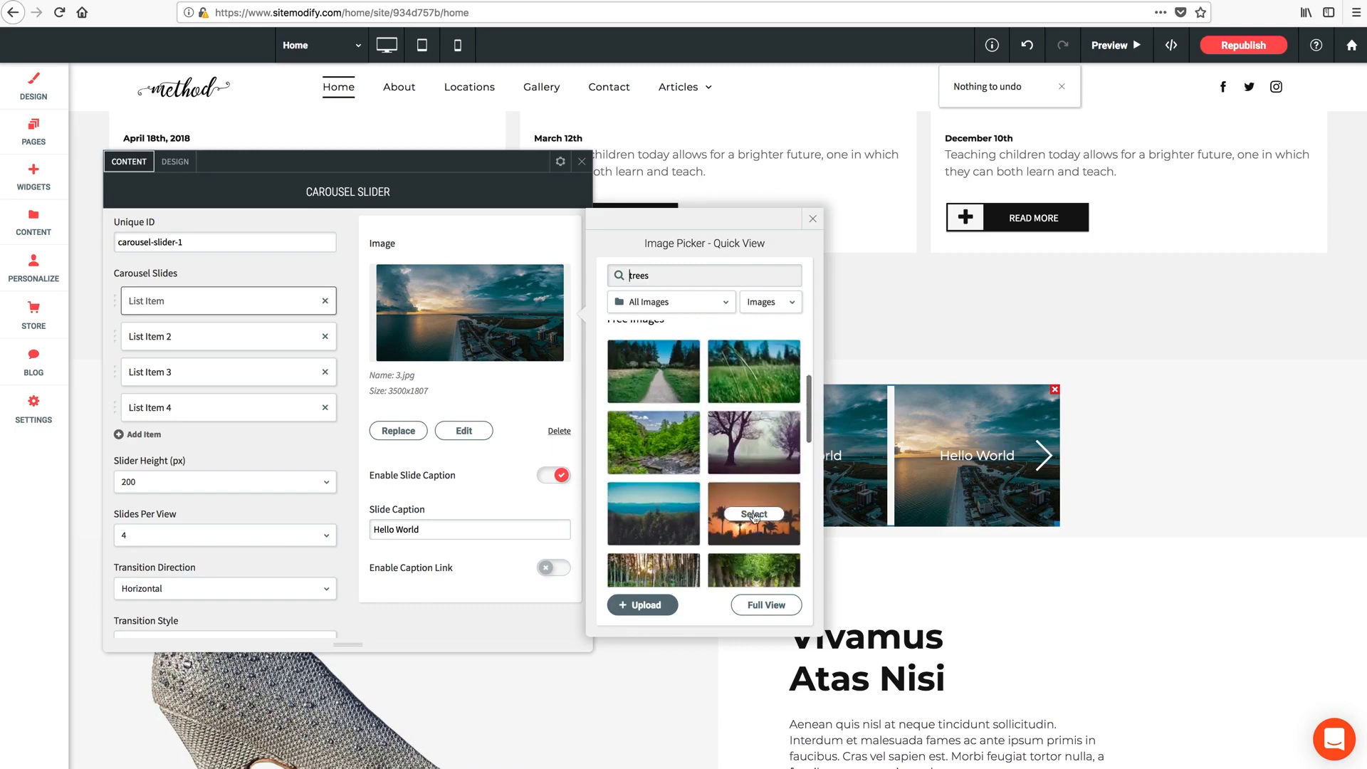
pyautogui.click(754, 513)
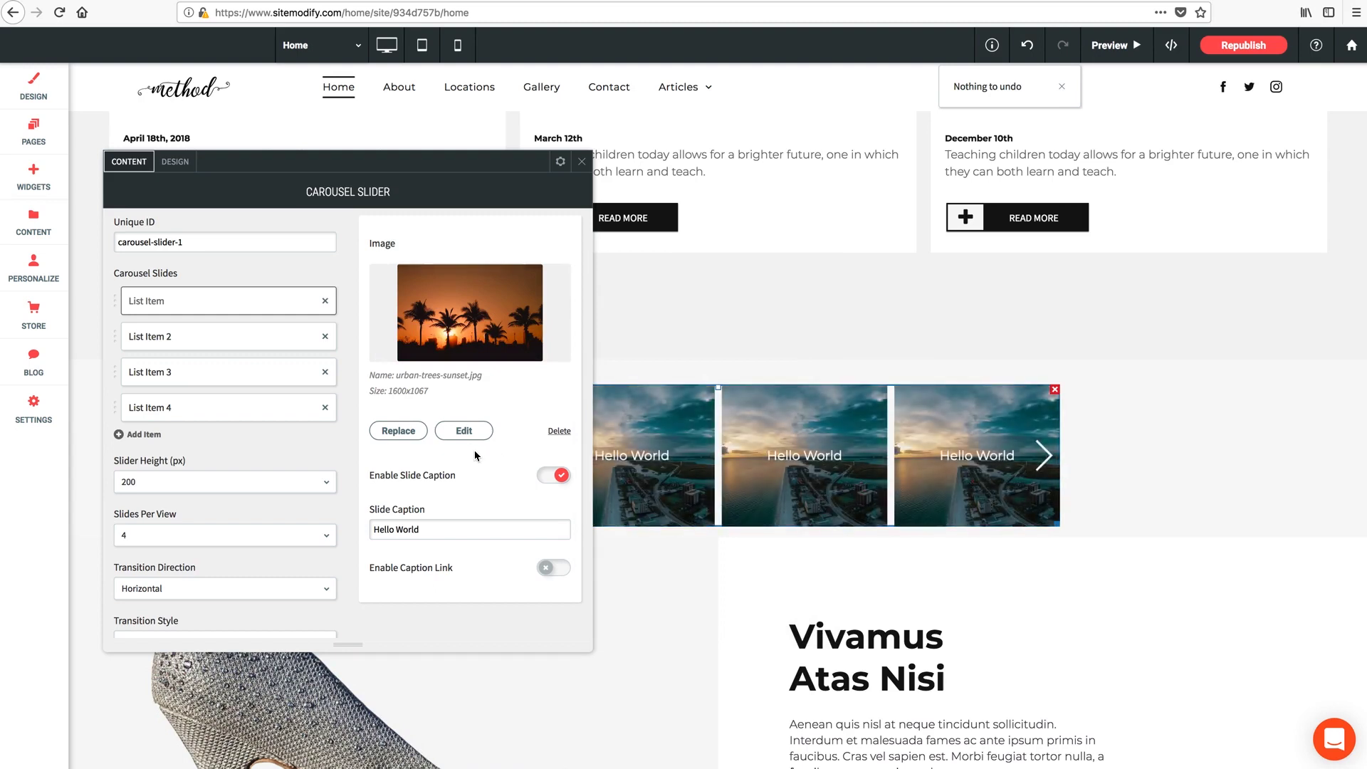
# Select List Item 2 to show the second slide's 3.jpg image and Hello World caption.
pyautogui.scroll(-3, 476, 457)
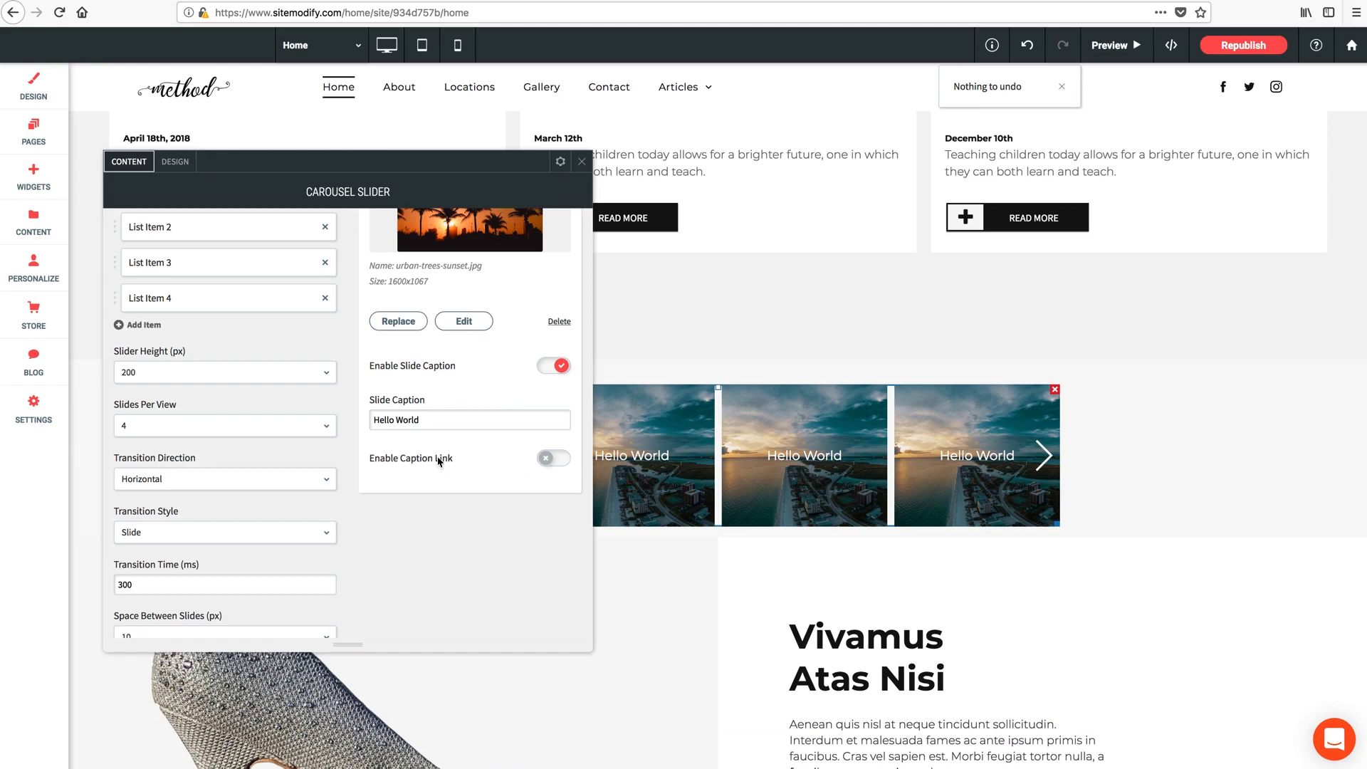
pyautogui.scroll(3, 437, 459)
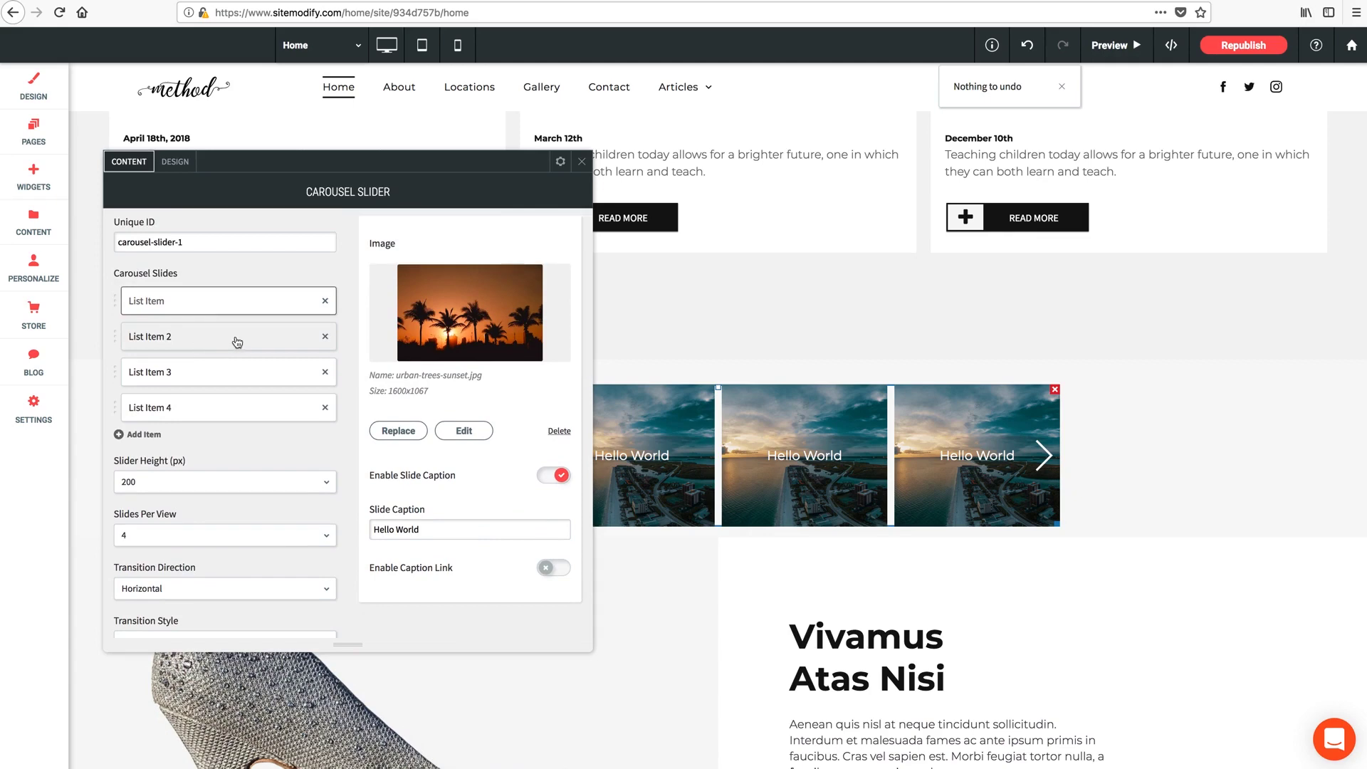
pyautogui.click(163, 342)
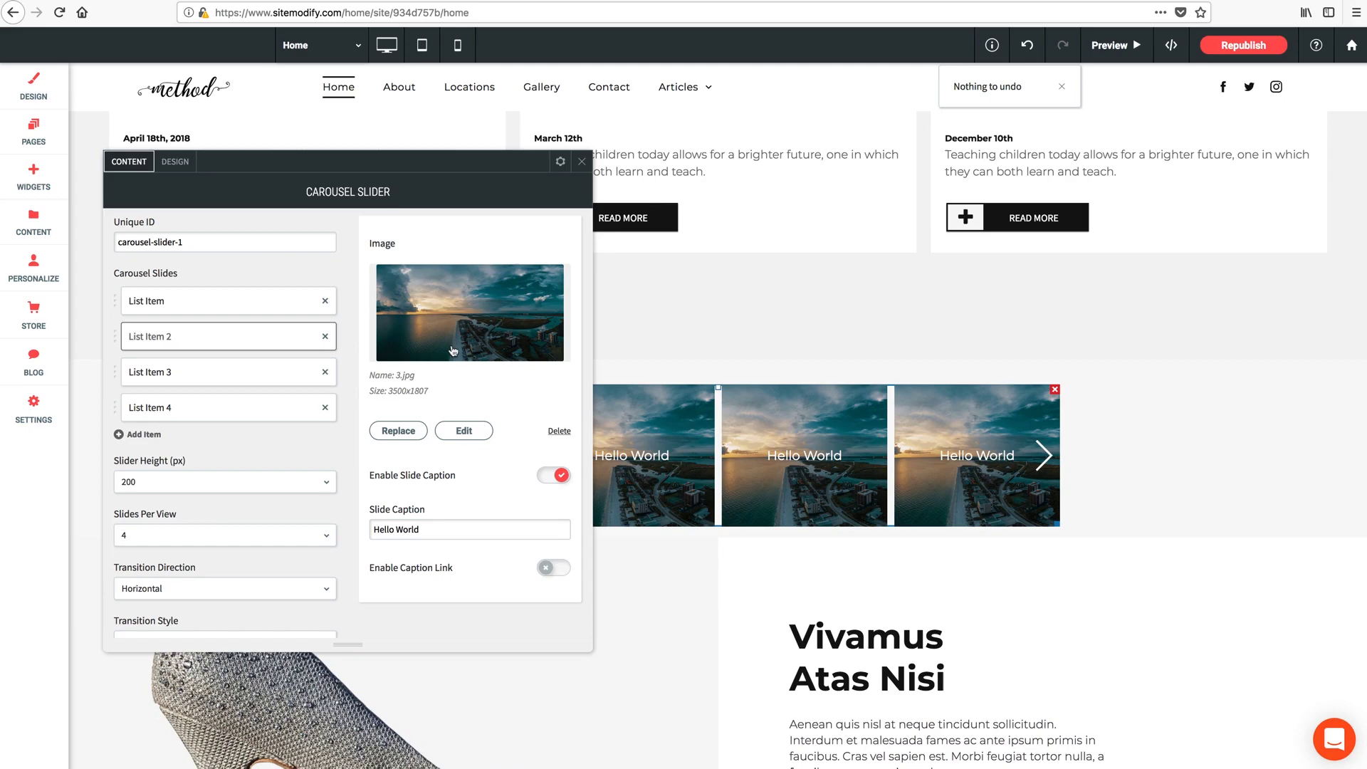
# Give slide two the green stream-and-trees picture and the caption 'Welcome'.
pyautogui.click(398, 431)
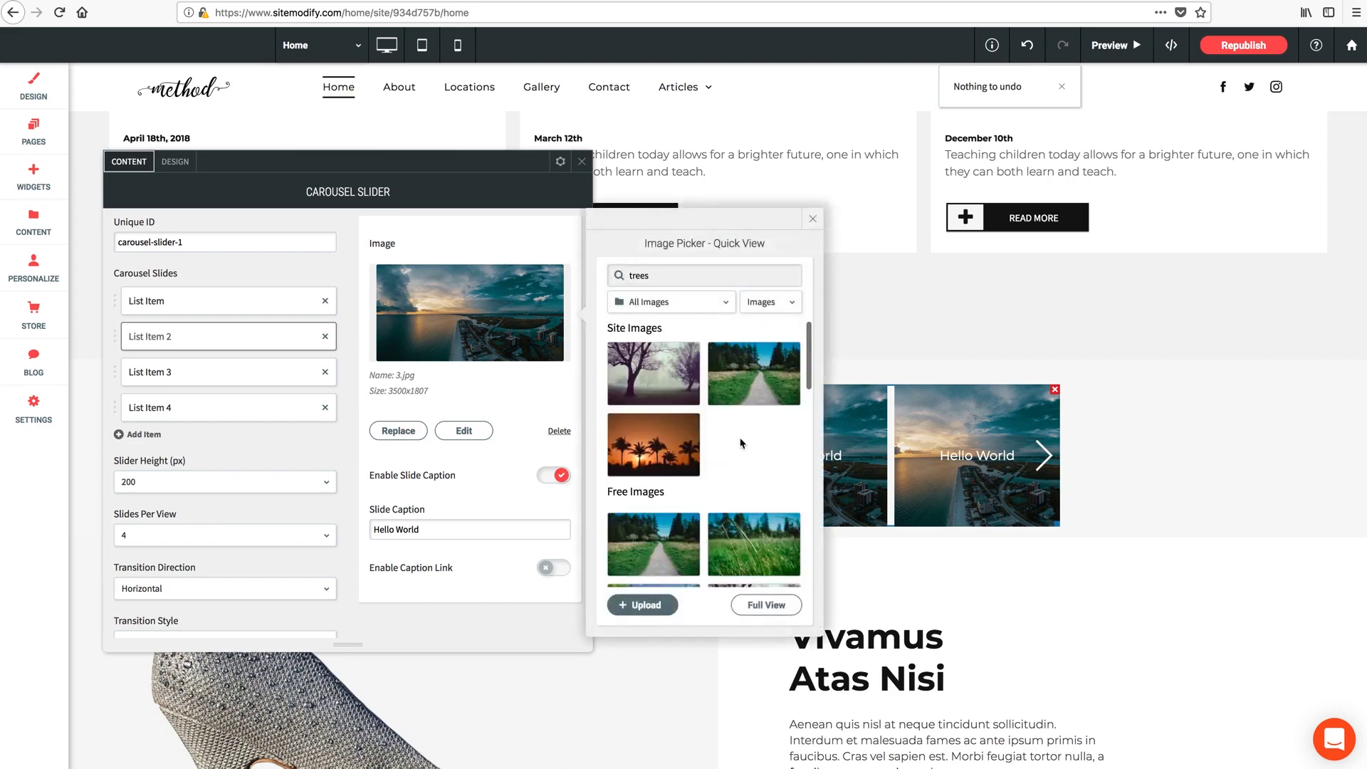
pyautogui.scroll(-3, 740, 445)
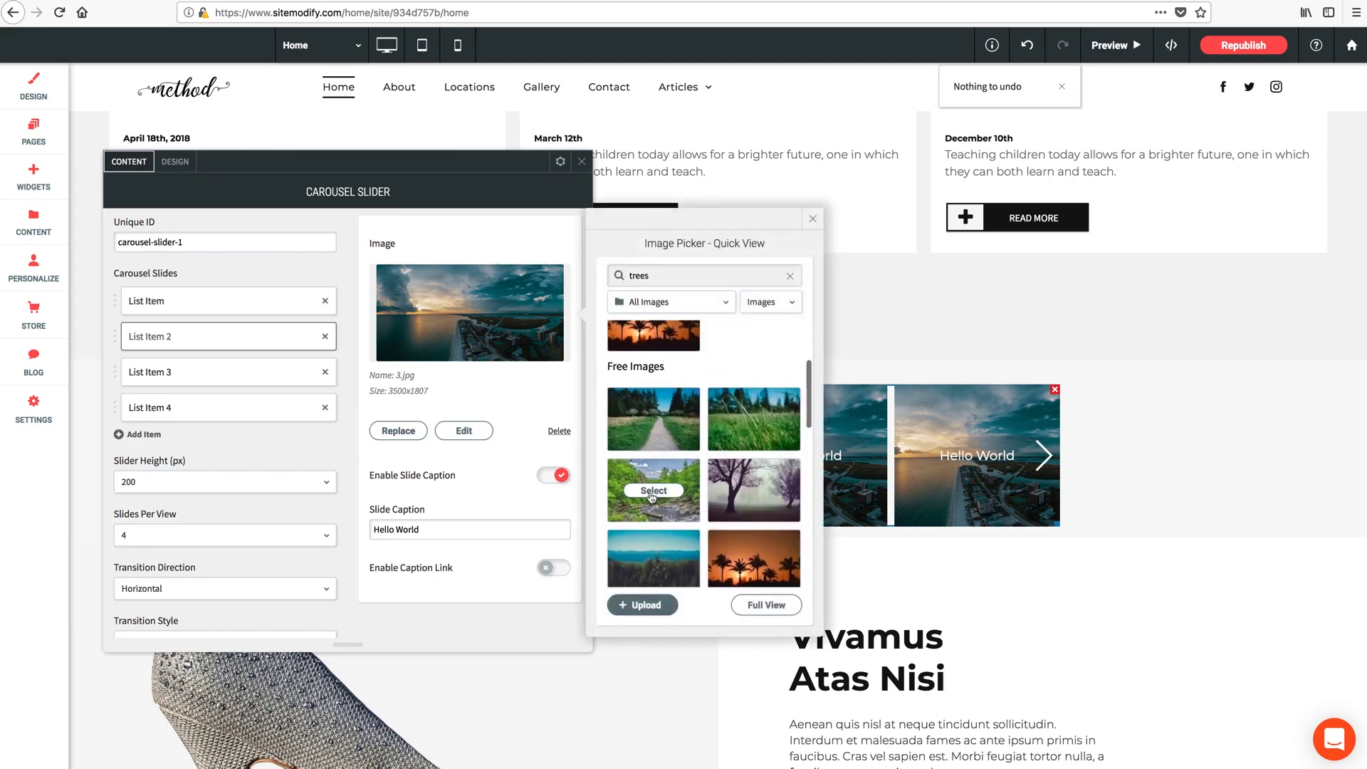
pyautogui.click(652, 491)
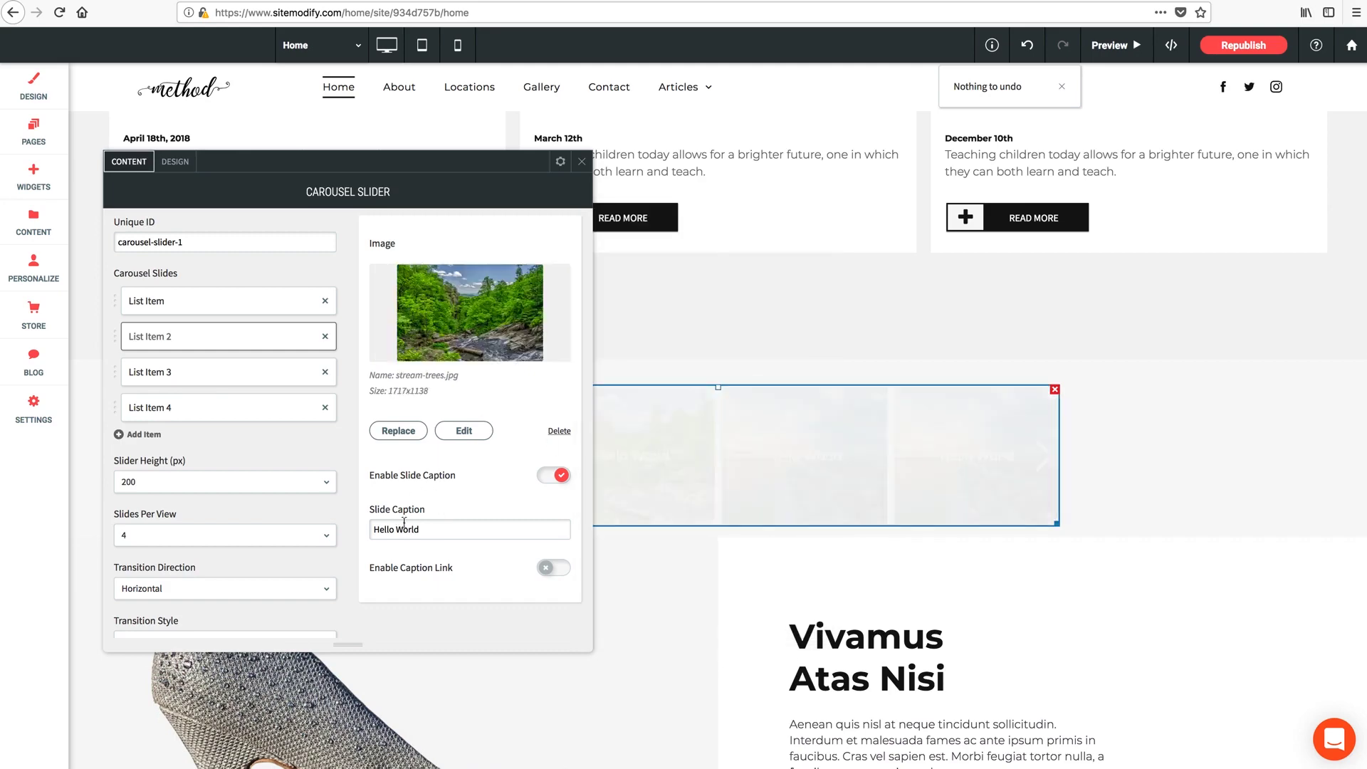
pyautogui.moveTo(424, 530); pyautogui.dragTo(366, 532)
pyautogui.write('Welcome')
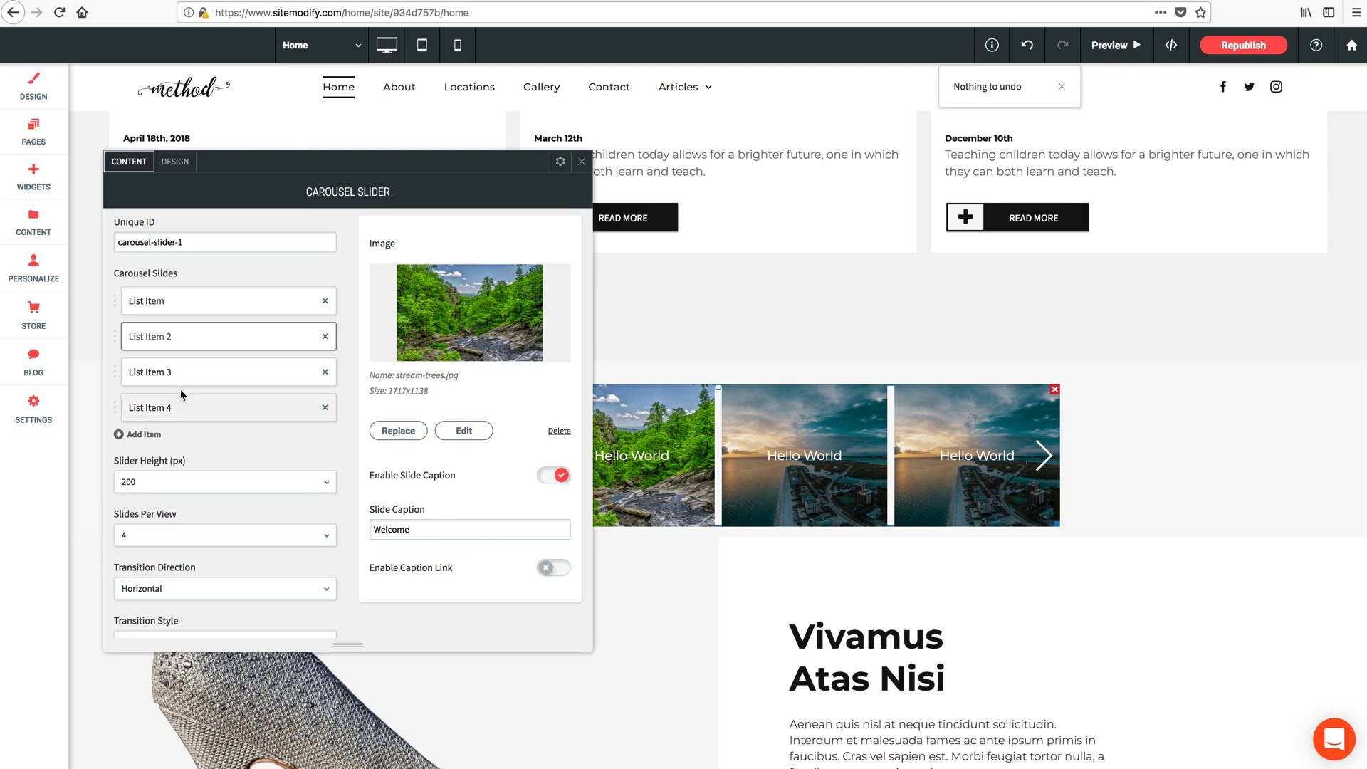
# Give slide three the misty tree picture captioned 'To My', and caption slide four 'Website'.
pyautogui.click(182, 377)
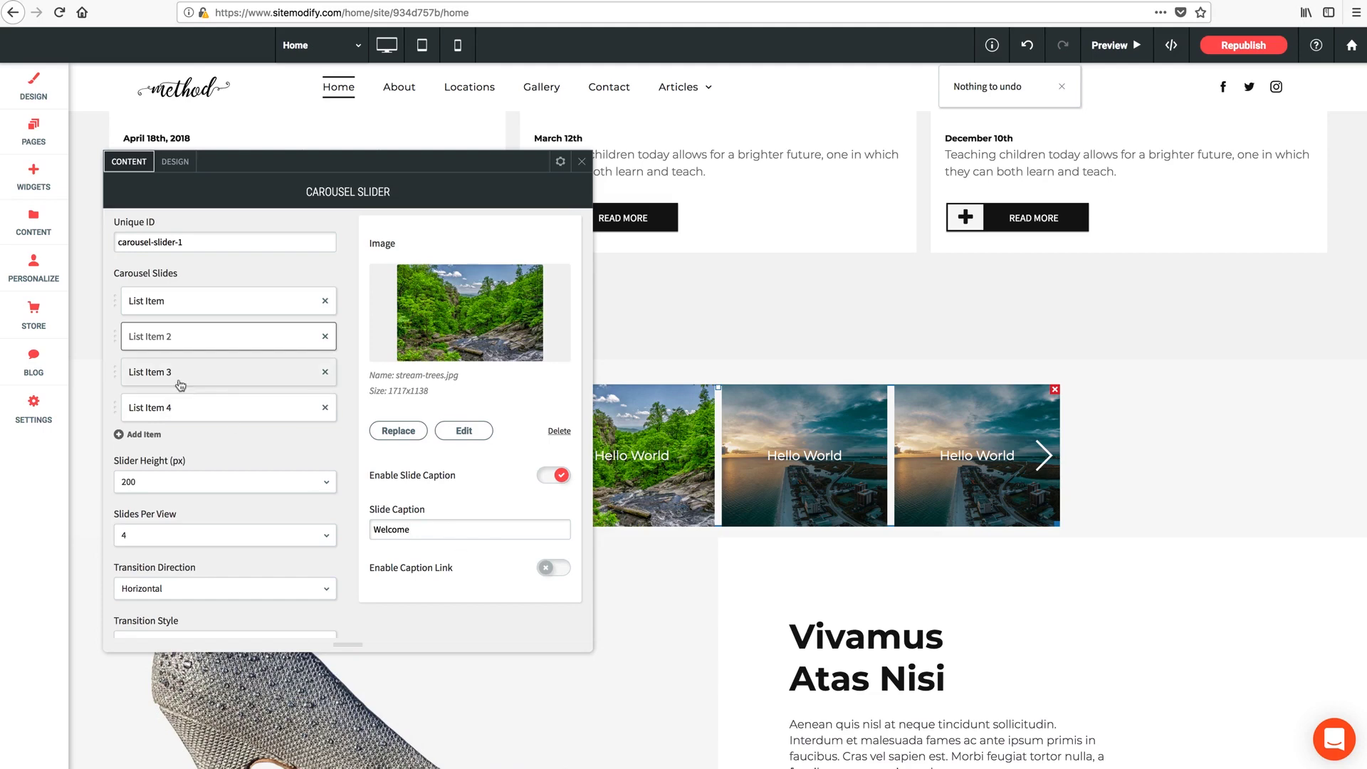
pyautogui.click(396, 430)
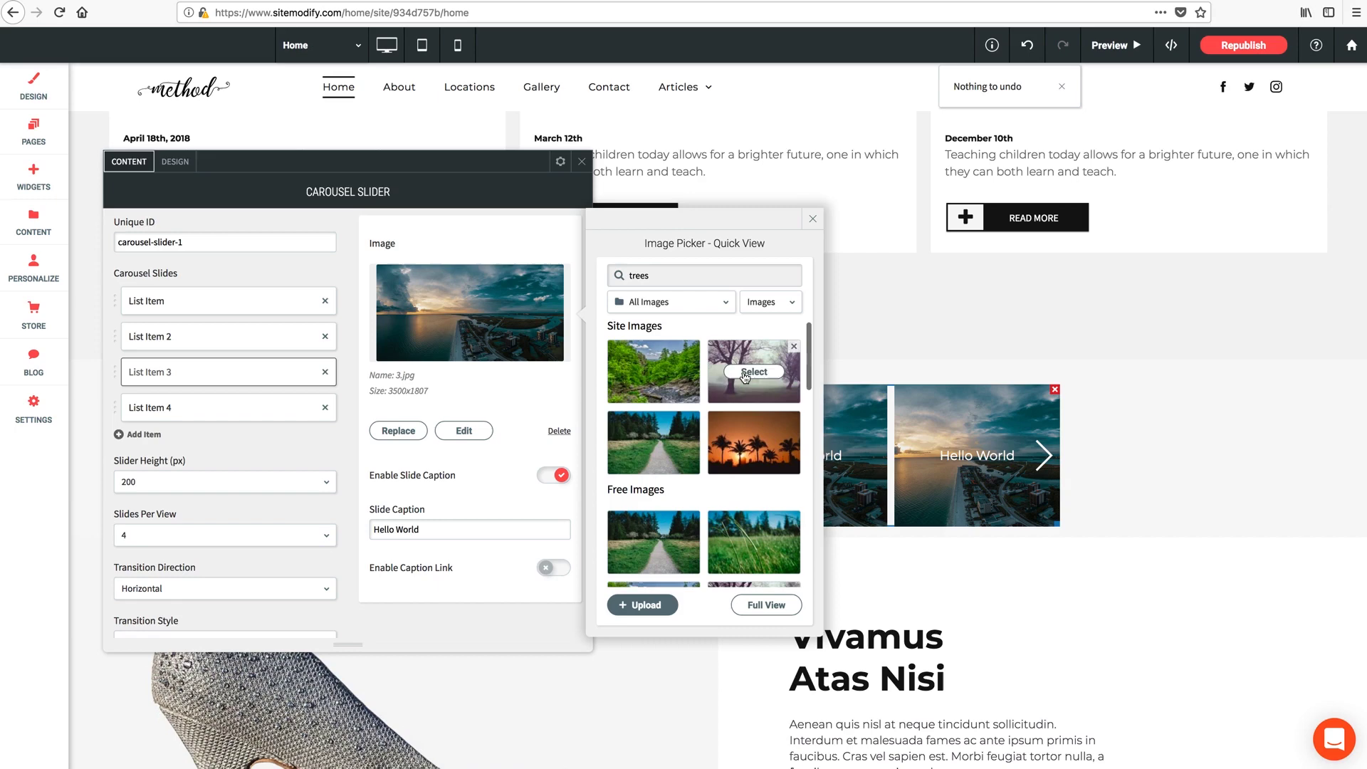
pyautogui.click(744, 375)
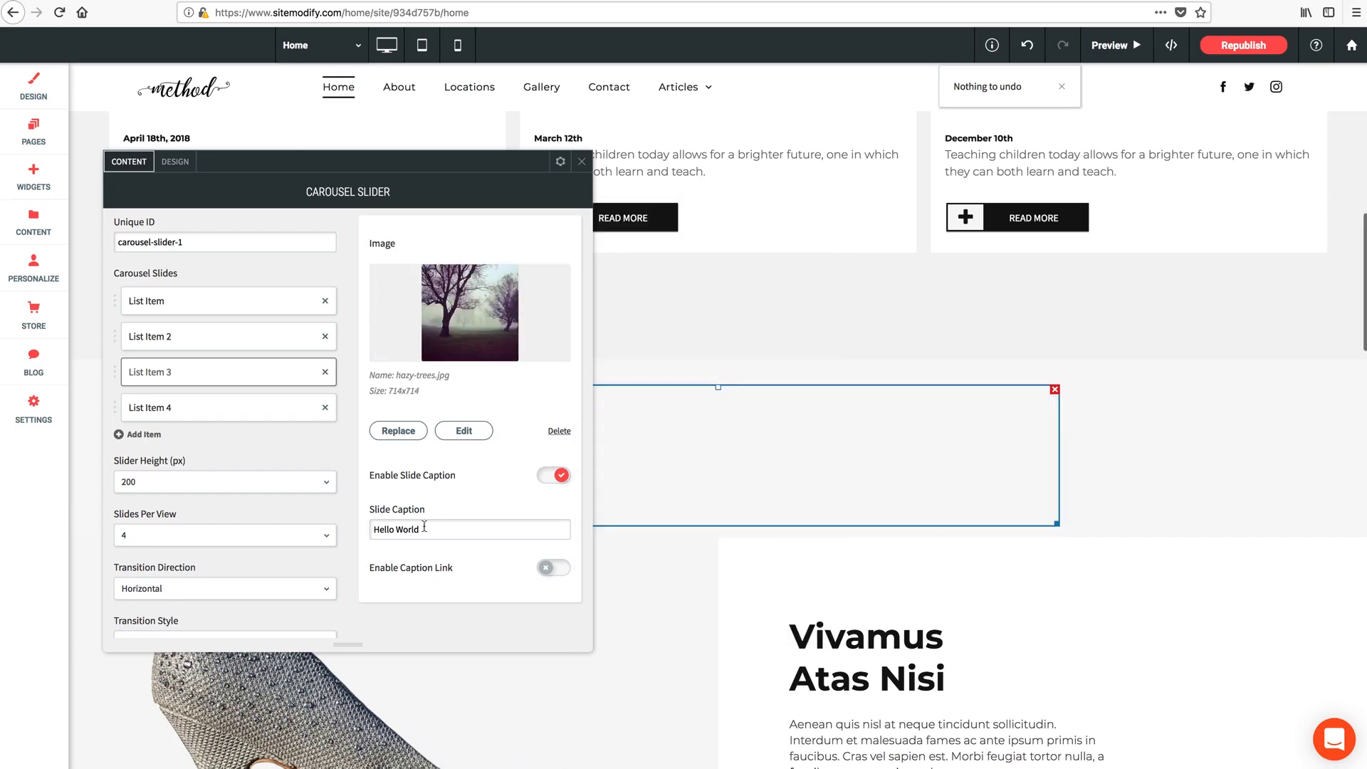
pyautogui.moveTo(425, 528); pyautogui.dragTo(371, 529)
pyautogui.write('To')
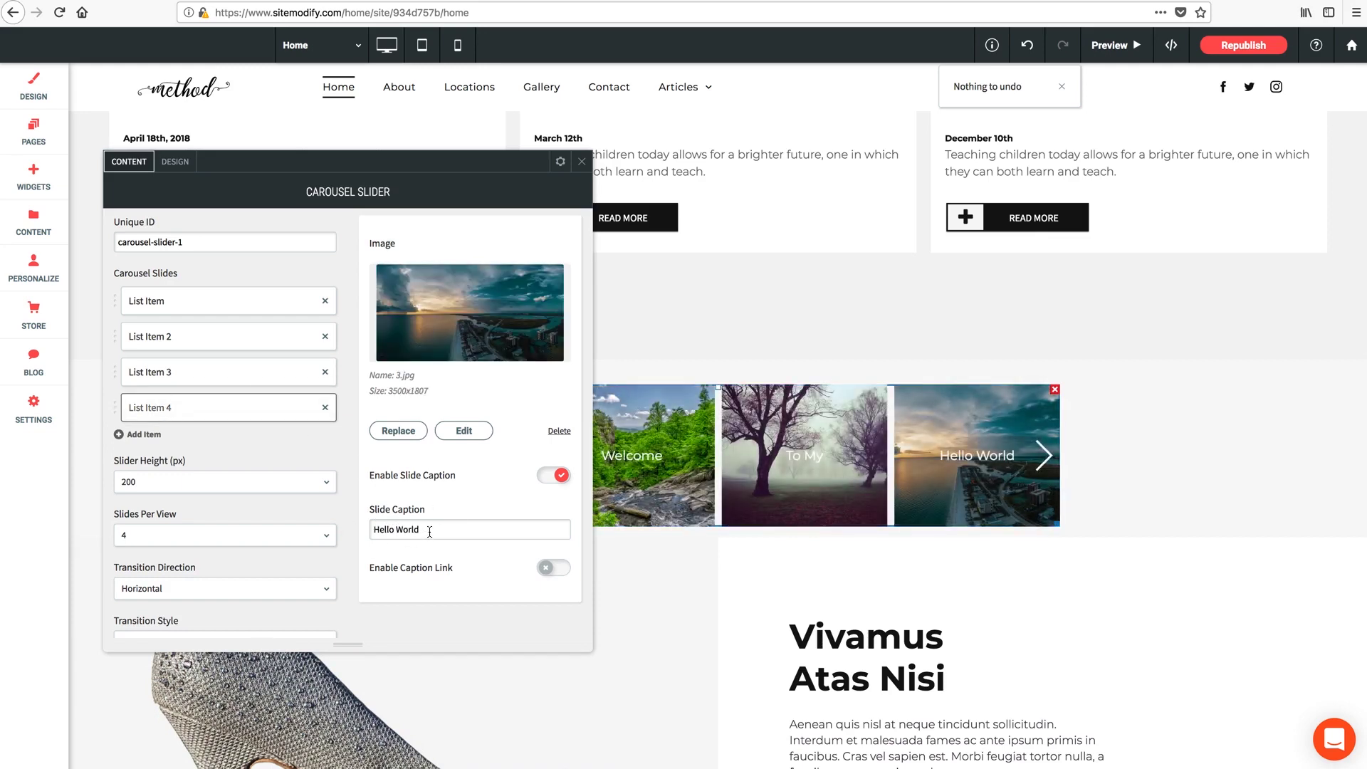
pyautogui.moveTo(429, 531); pyautogui.dragTo(361, 534)
pyautogui.write('Website')
pyautogui.click(582, 163)
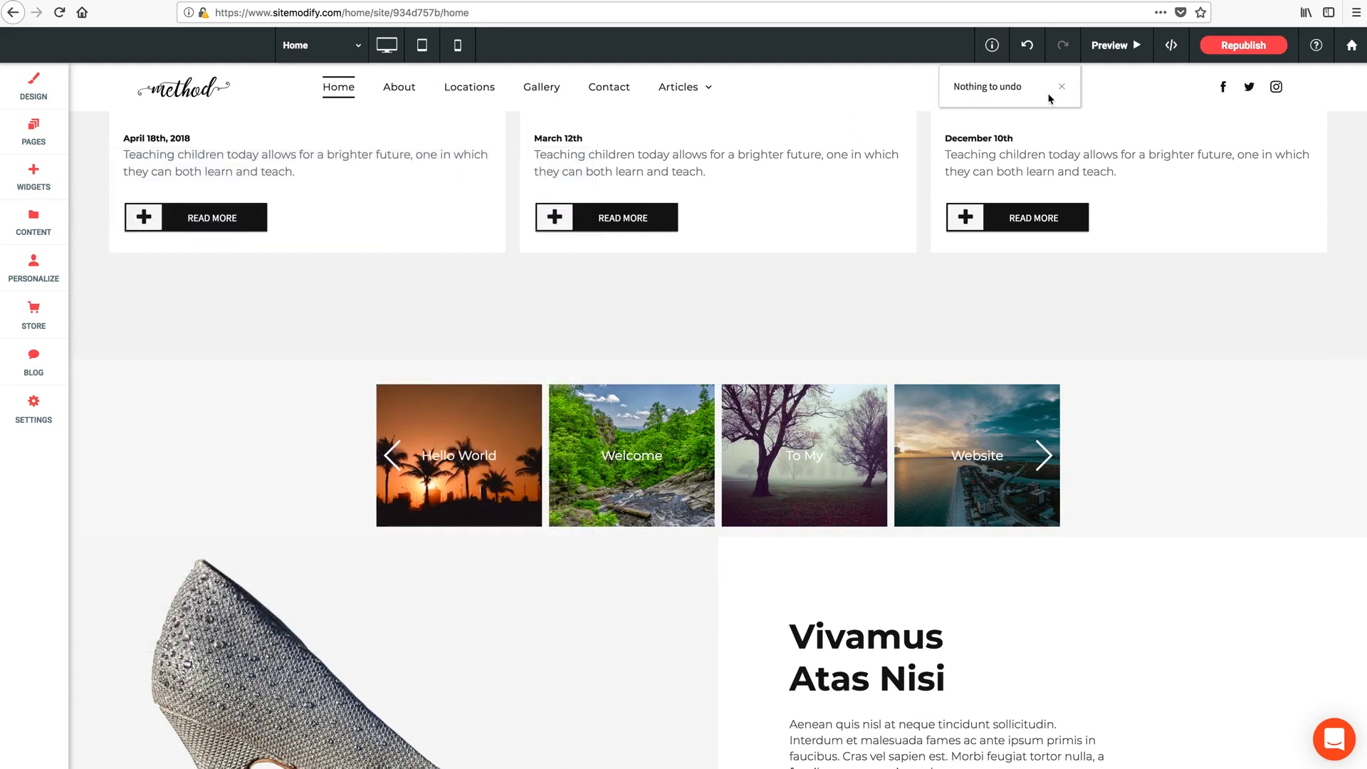
pyautogui.scroll(-2, 381, 388)
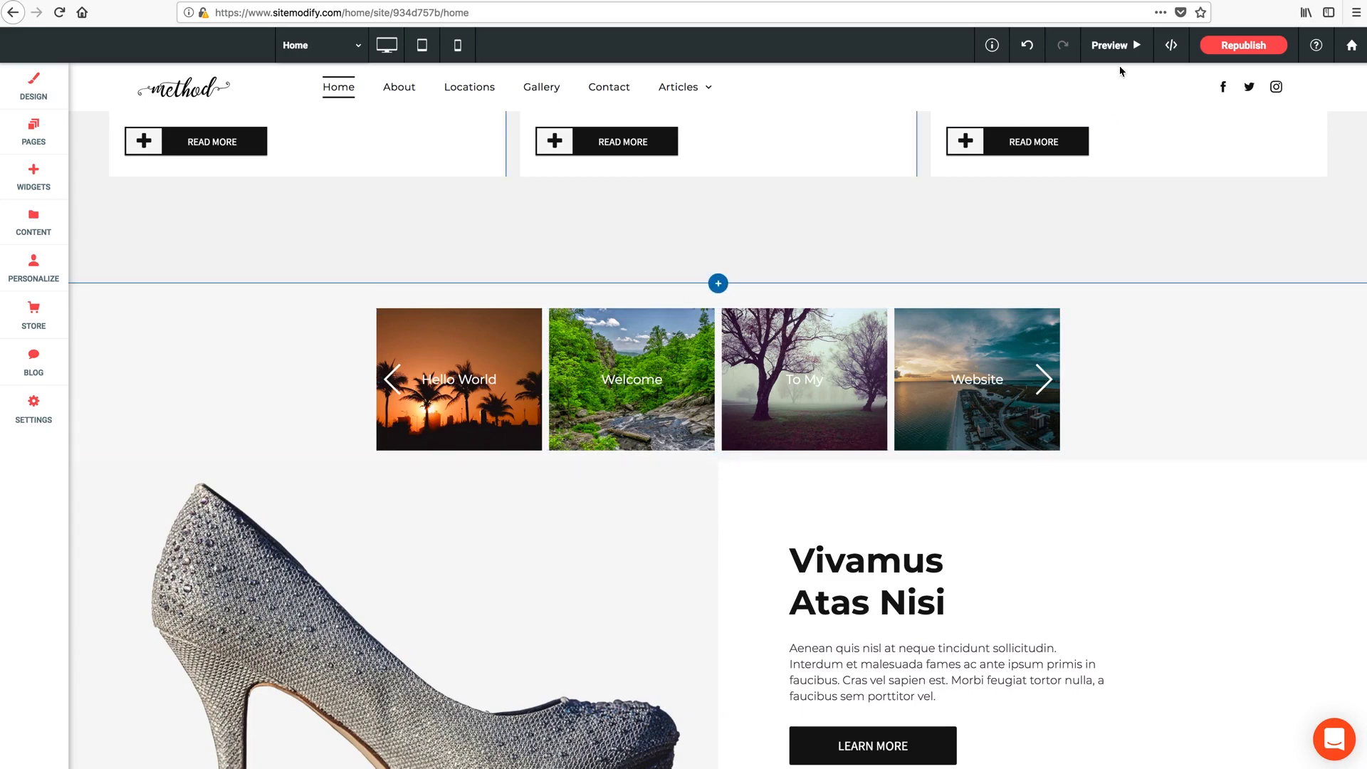
pyautogui.click(1119, 44)
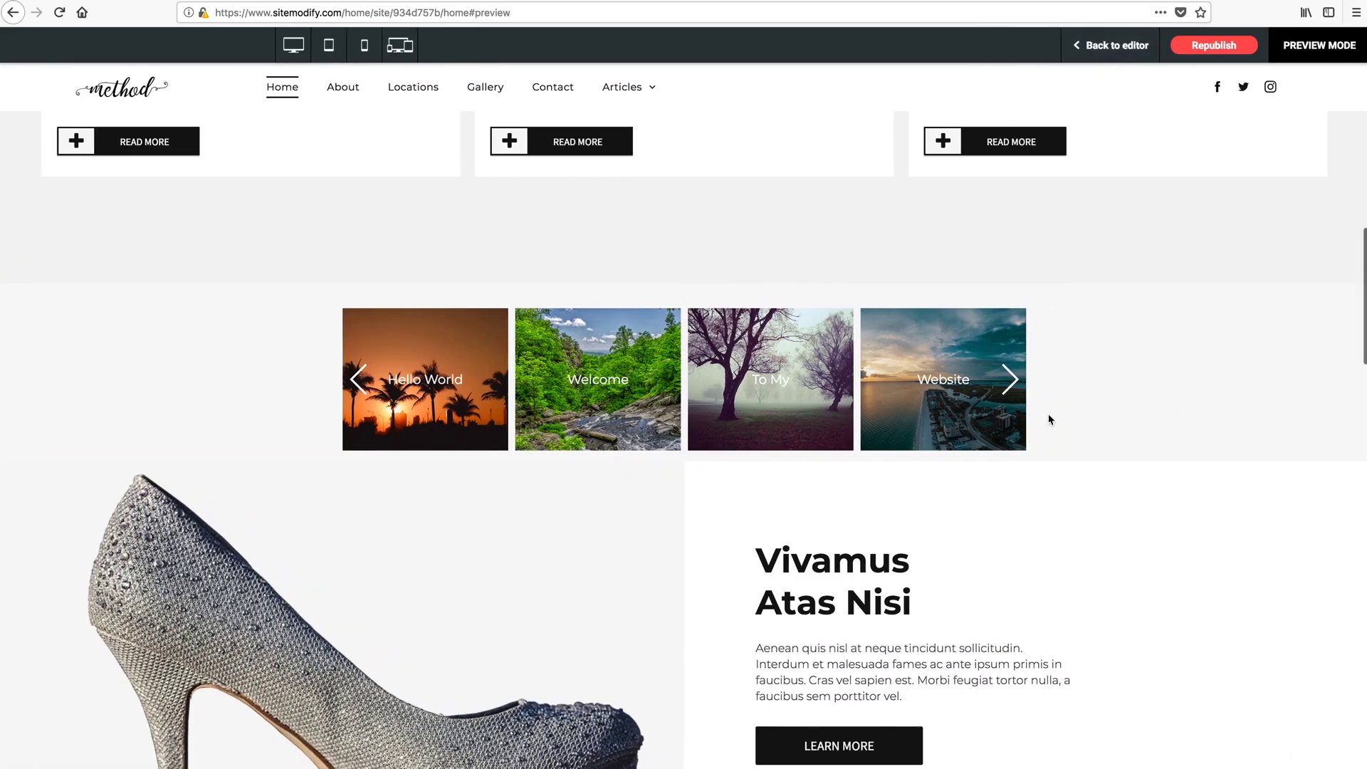
pyautogui.click(1012, 384)
pyautogui.click(1012, 385)
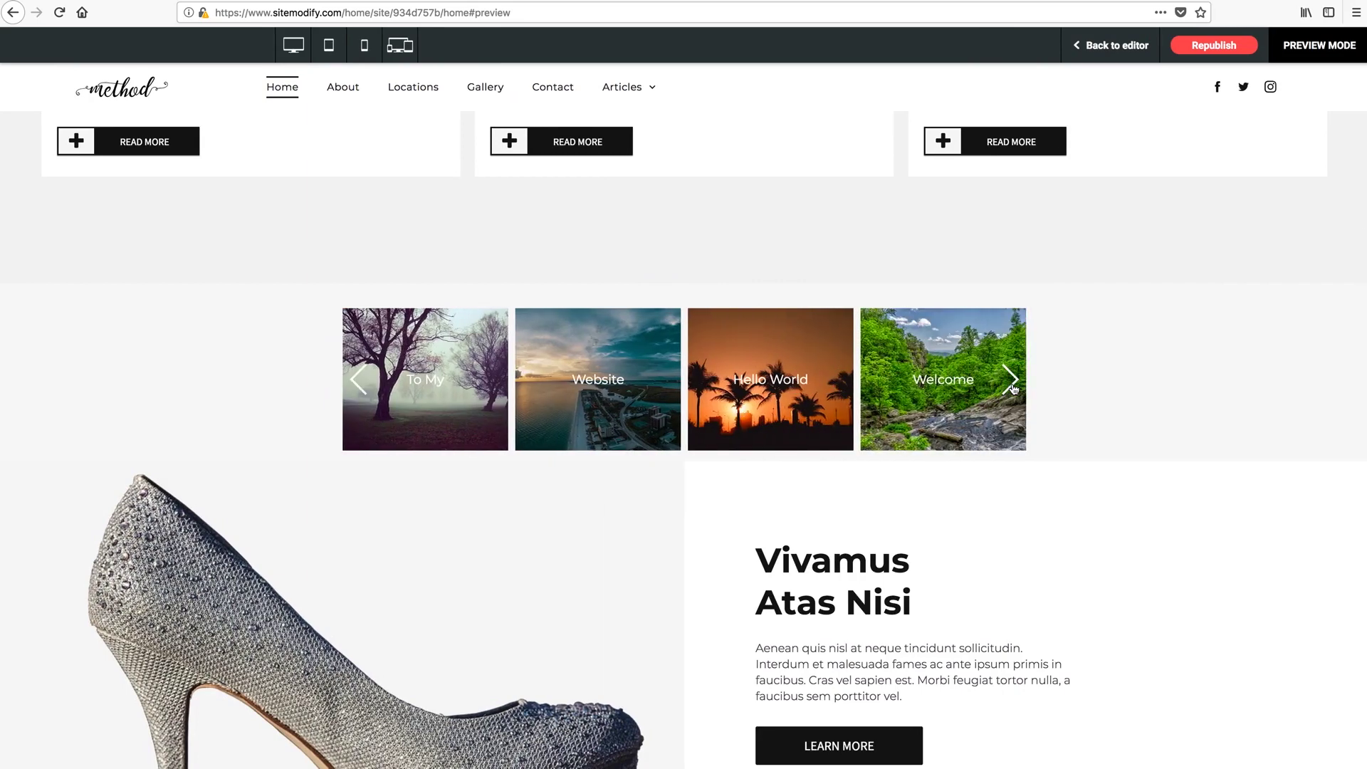
pyautogui.click(1012, 385)
pyautogui.click(1013, 384)
pyautogui.click(1012, 384)
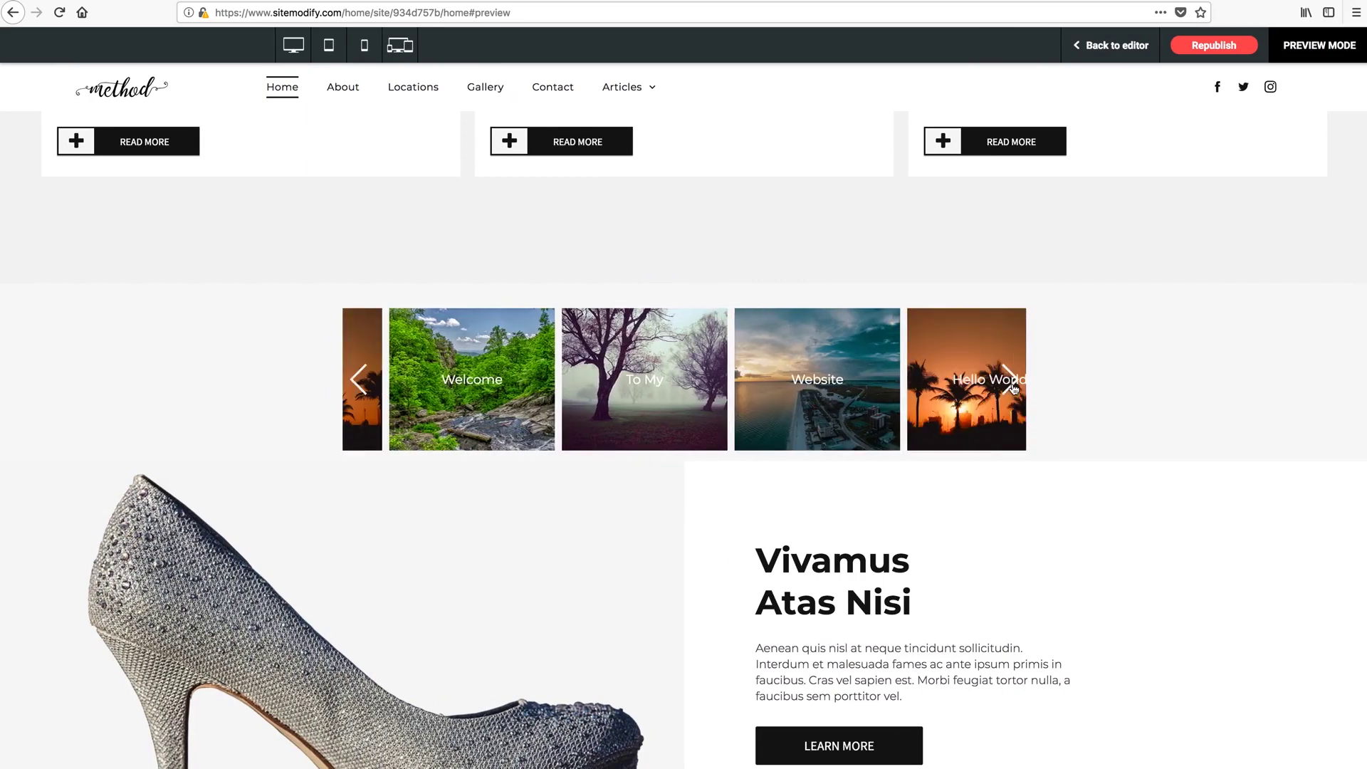
pyautogui.click(1122, 47)
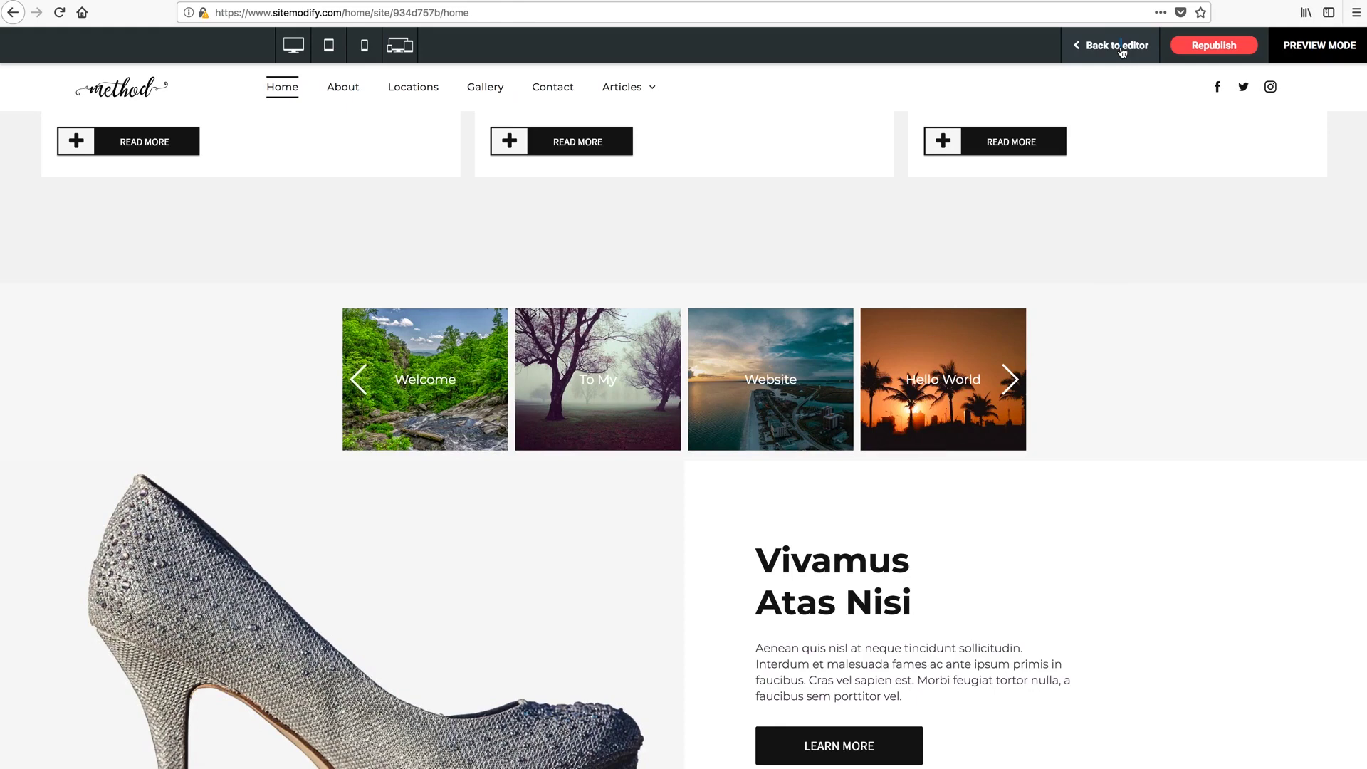
# Review the carousel's Slider Height, Slides Per View and Transition settings.
pyautogui.click(667, 313)
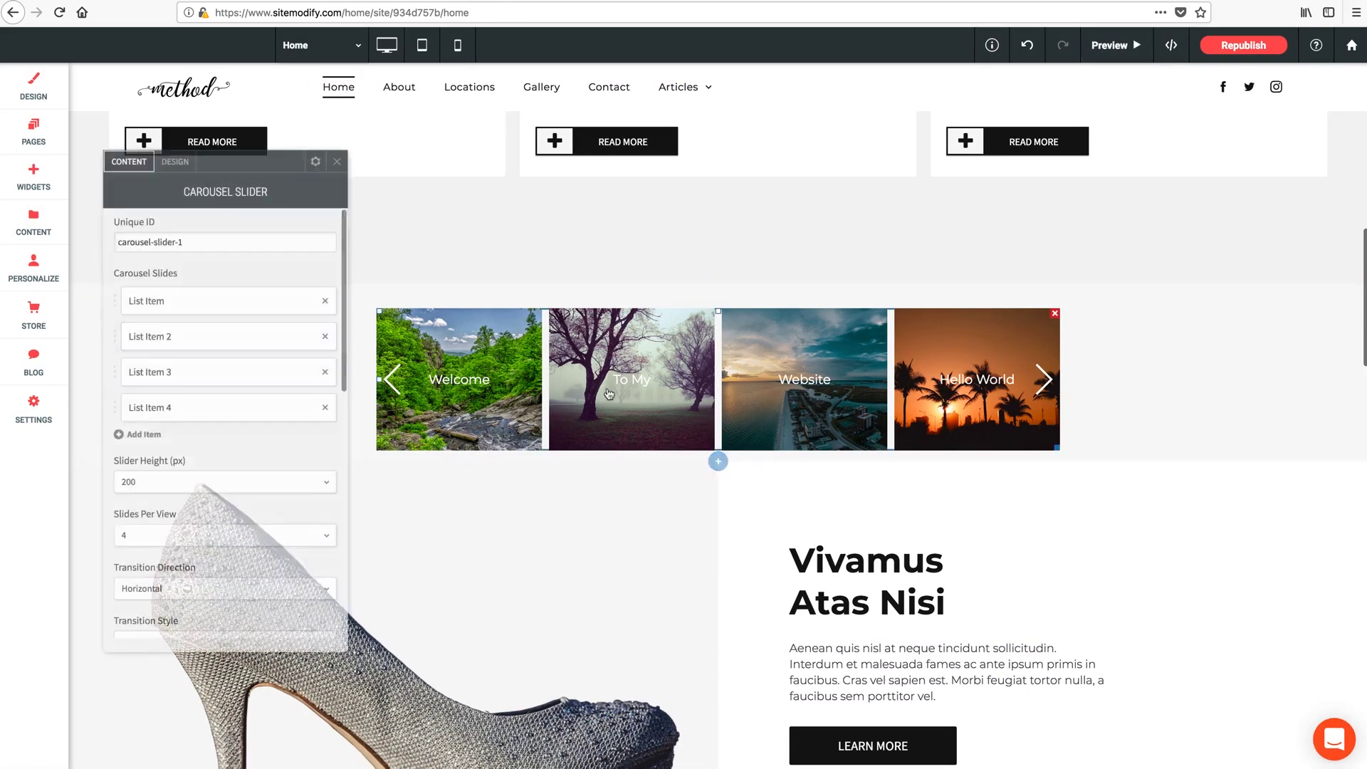
pyautogui.scroll(-1, 239, 453)
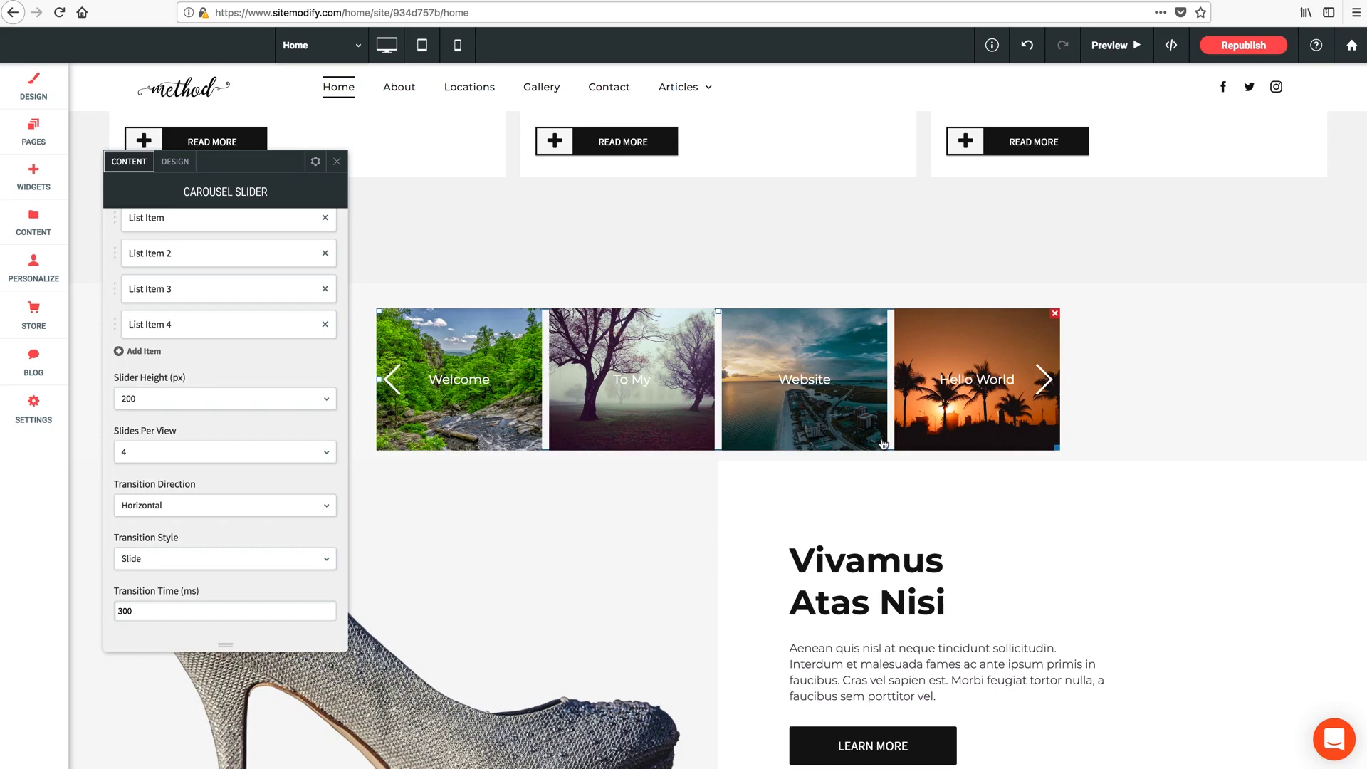
# Shrink the carousel to a 482 by 189 box and preview the home page.
pyautogui.click(337, 162)
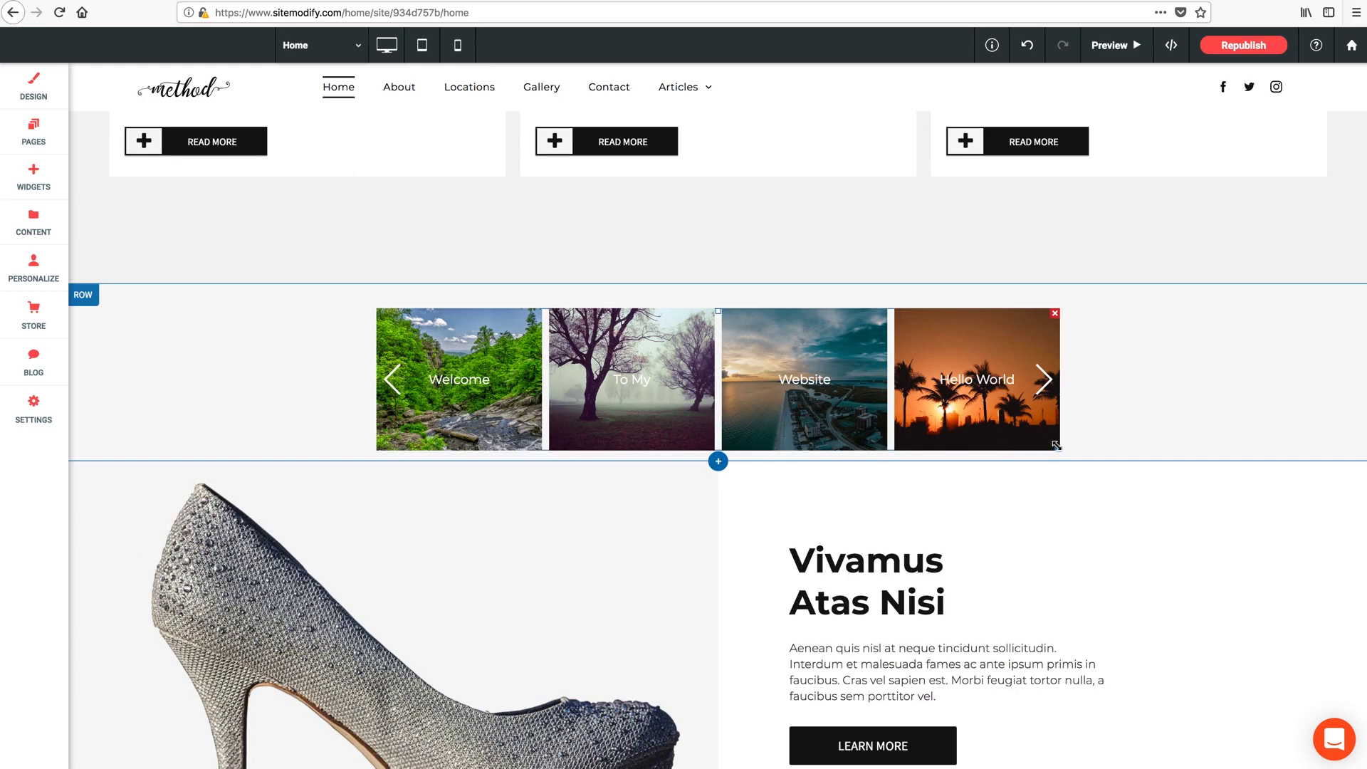
pyautogui.moveTo(1056, 445); pyautogui.dragTo(887, 438)
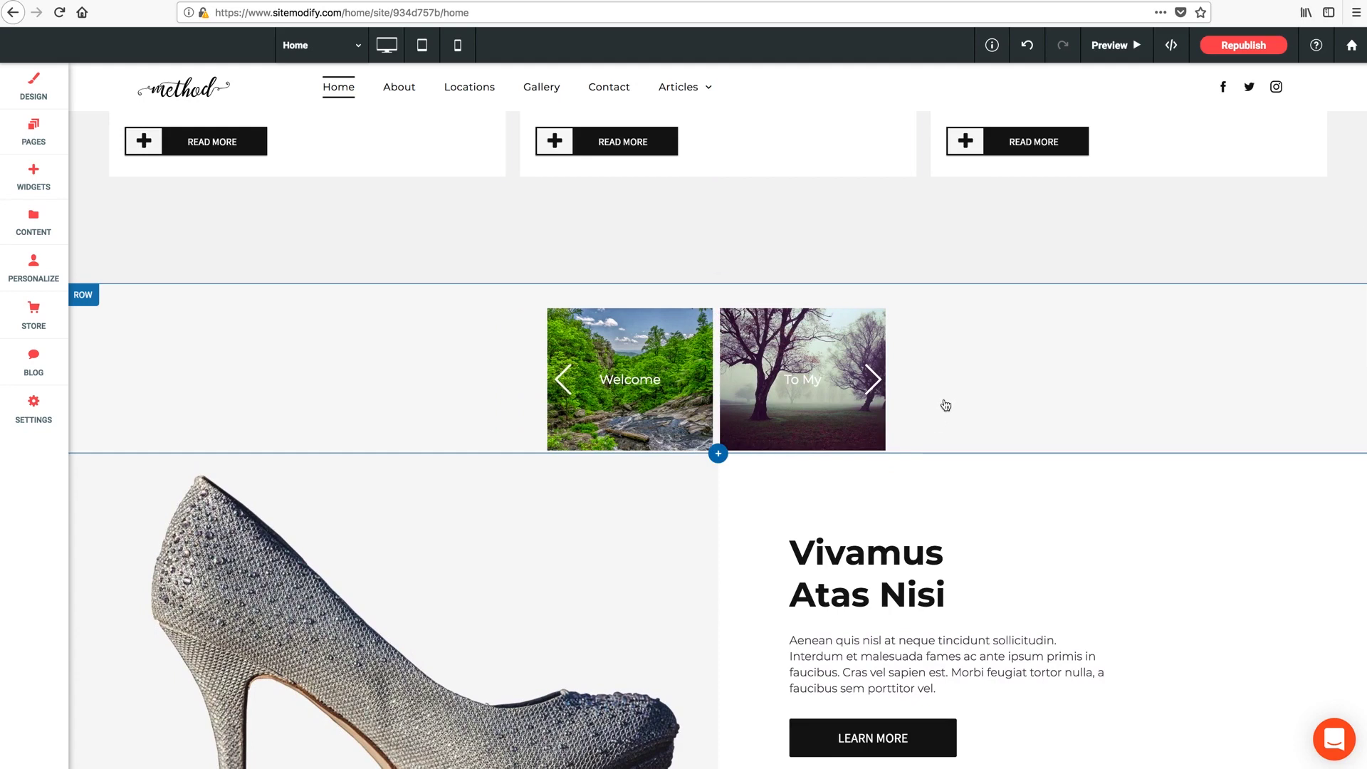
pyautogui.click(1111, 45)
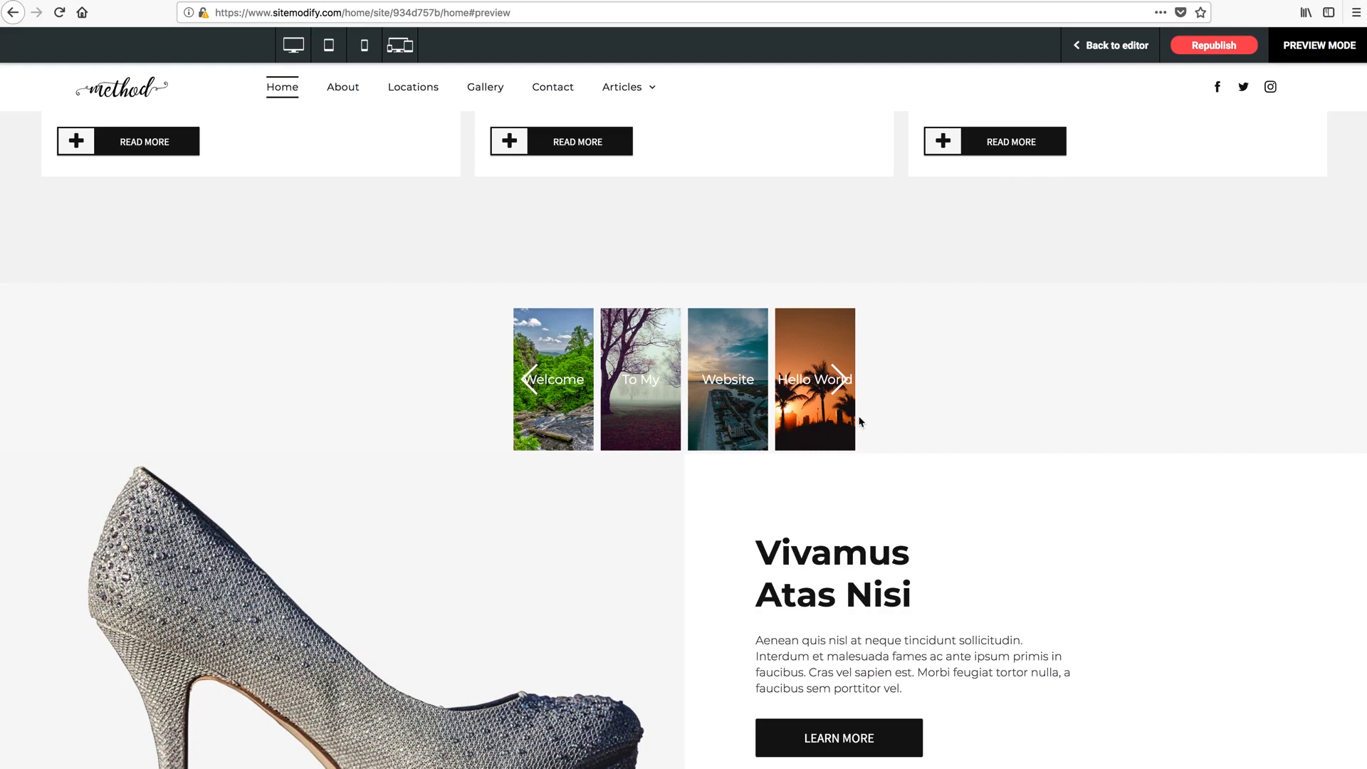
# Back in the editor, scroll through the carousel slider's settings and close them.
pyautogui.click(1102, 54)
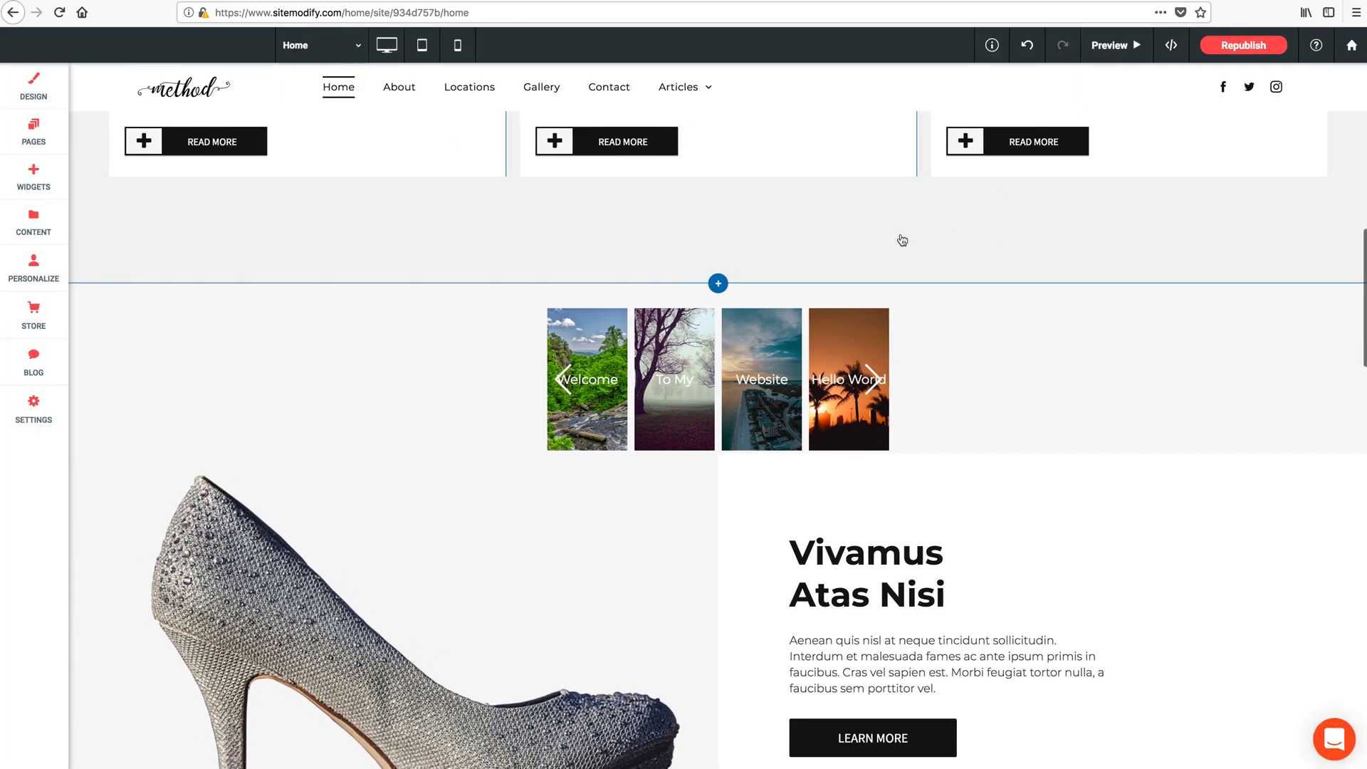
pyautogui.click(598, 382)
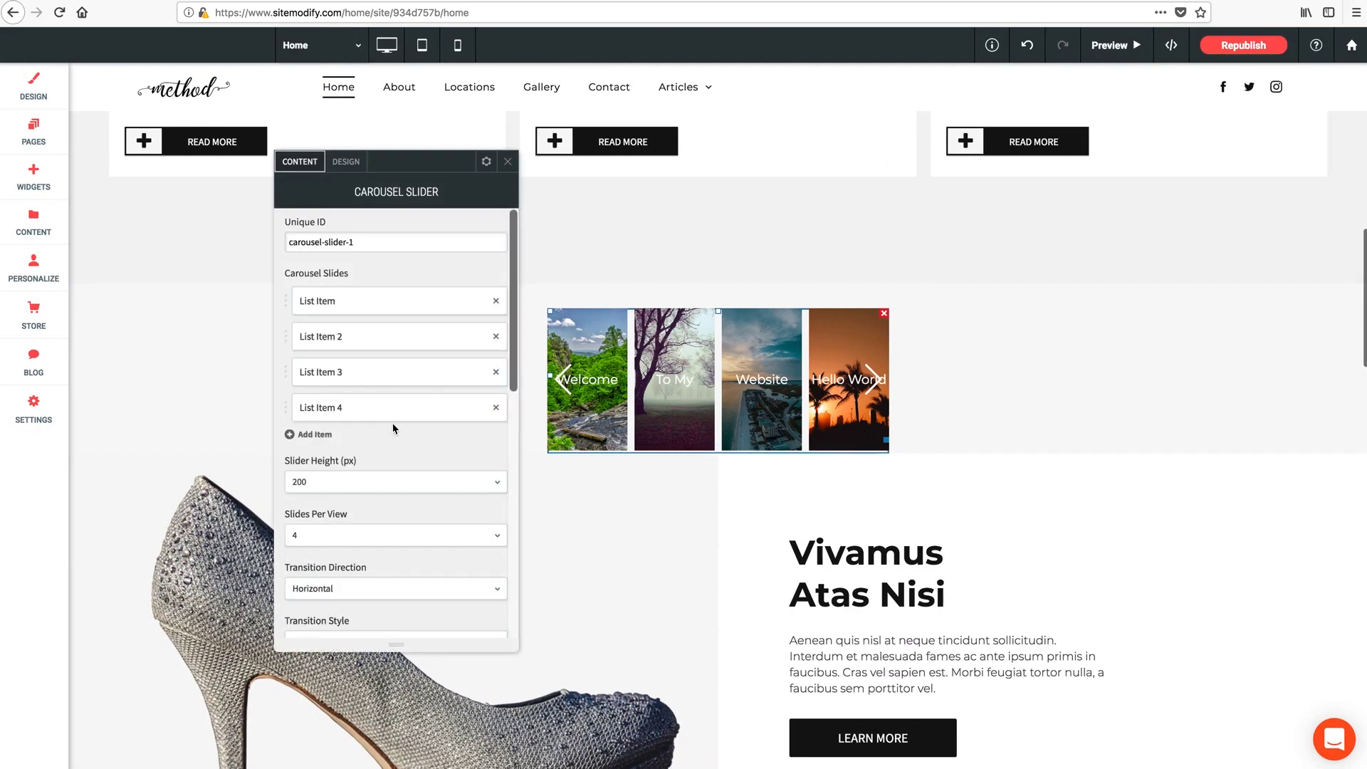
pyautogui.scroll(-2, 395, 434)
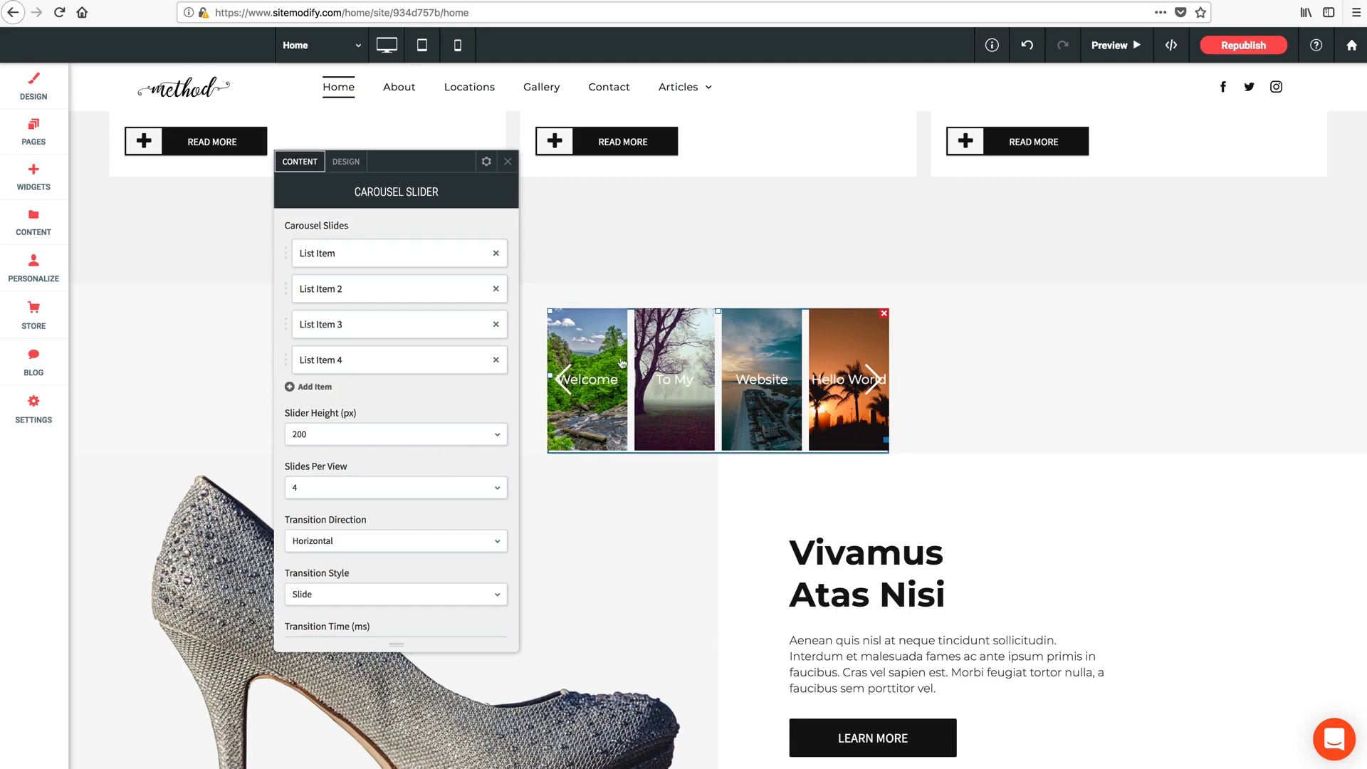
pyautogui.scroll(-1, 402, 462)
pyautogui.click(507, 163)
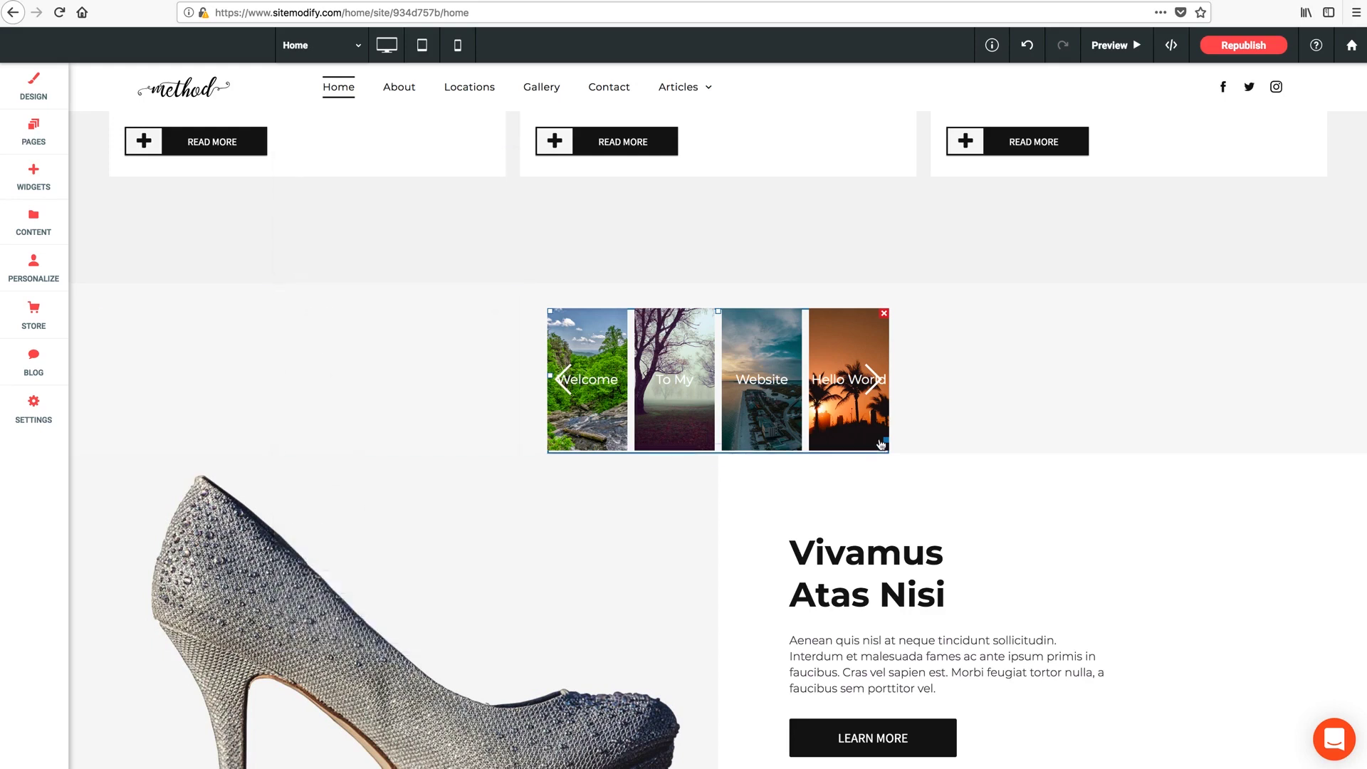
# Widen the carousel to 882 by 189 and check the larger slides in Preview.
pyautogui.moveTo(886, 440); pyautogui.dragTo(1060, 447)
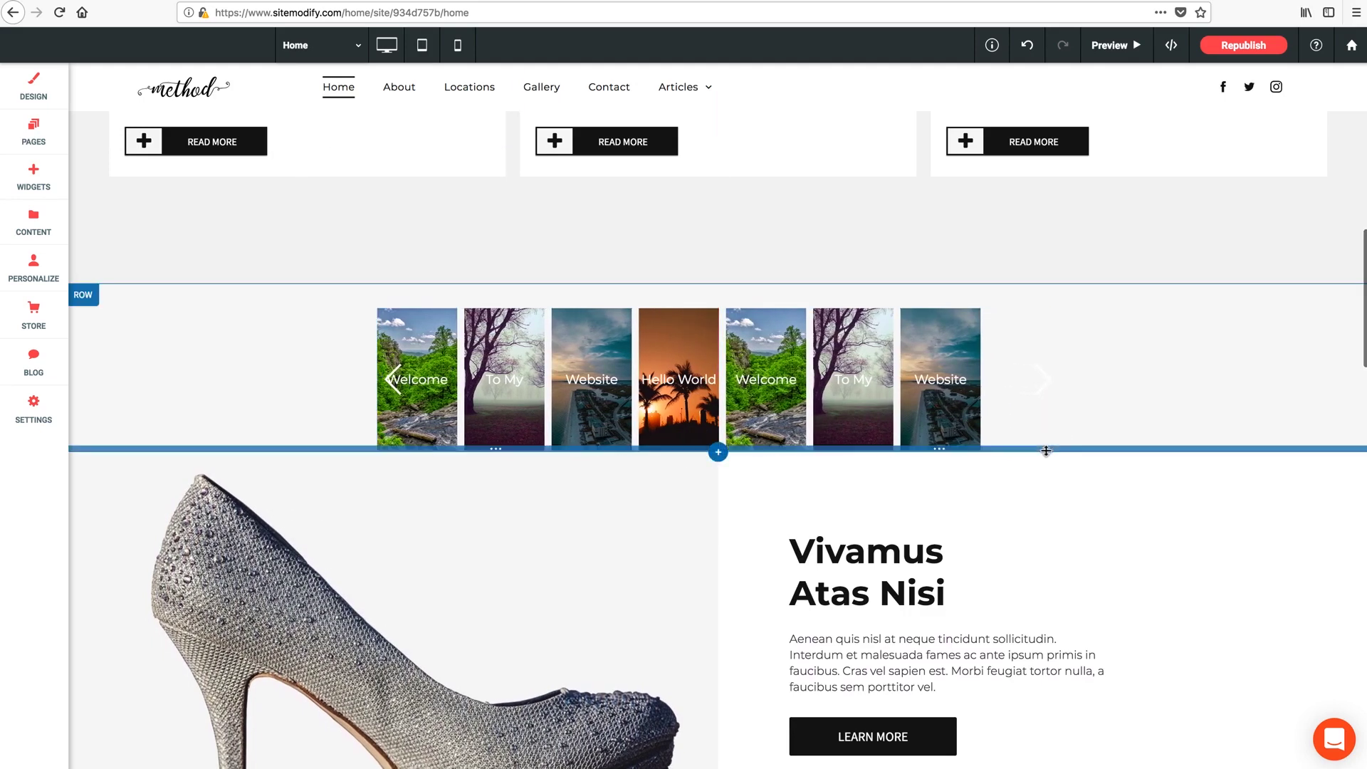
pyautogui.click(1115, 47)
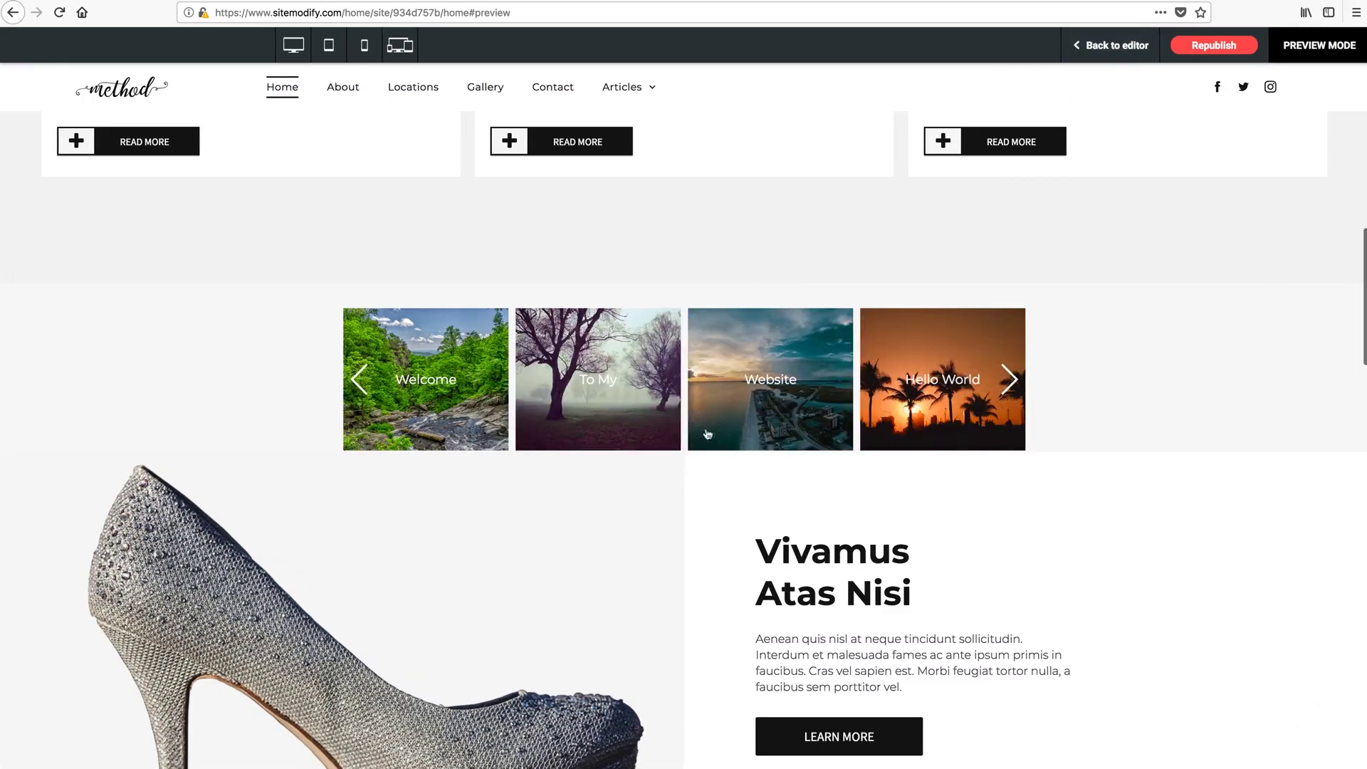
pyautogui.click(1099, 57)
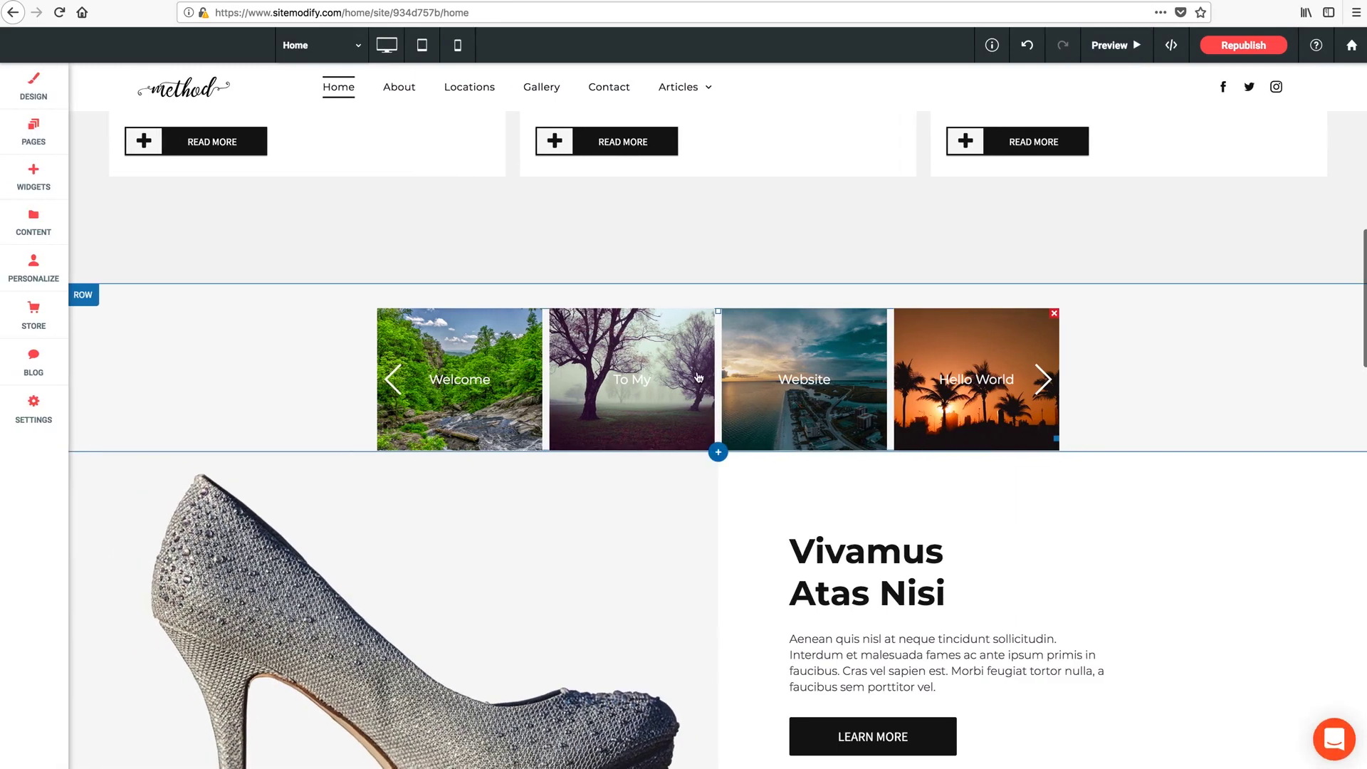
pyautogui.click(739, 376)
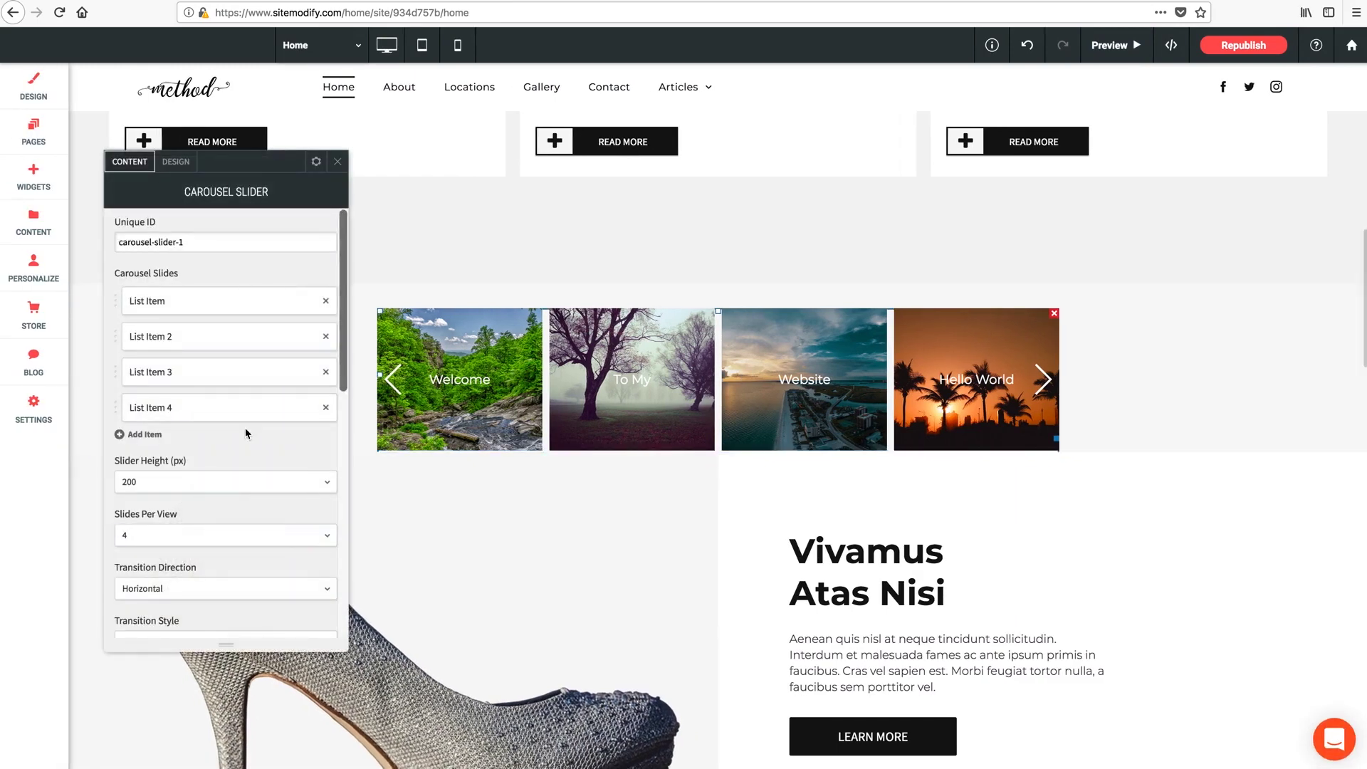
pyautogui.scroll(-3, 245, 432)
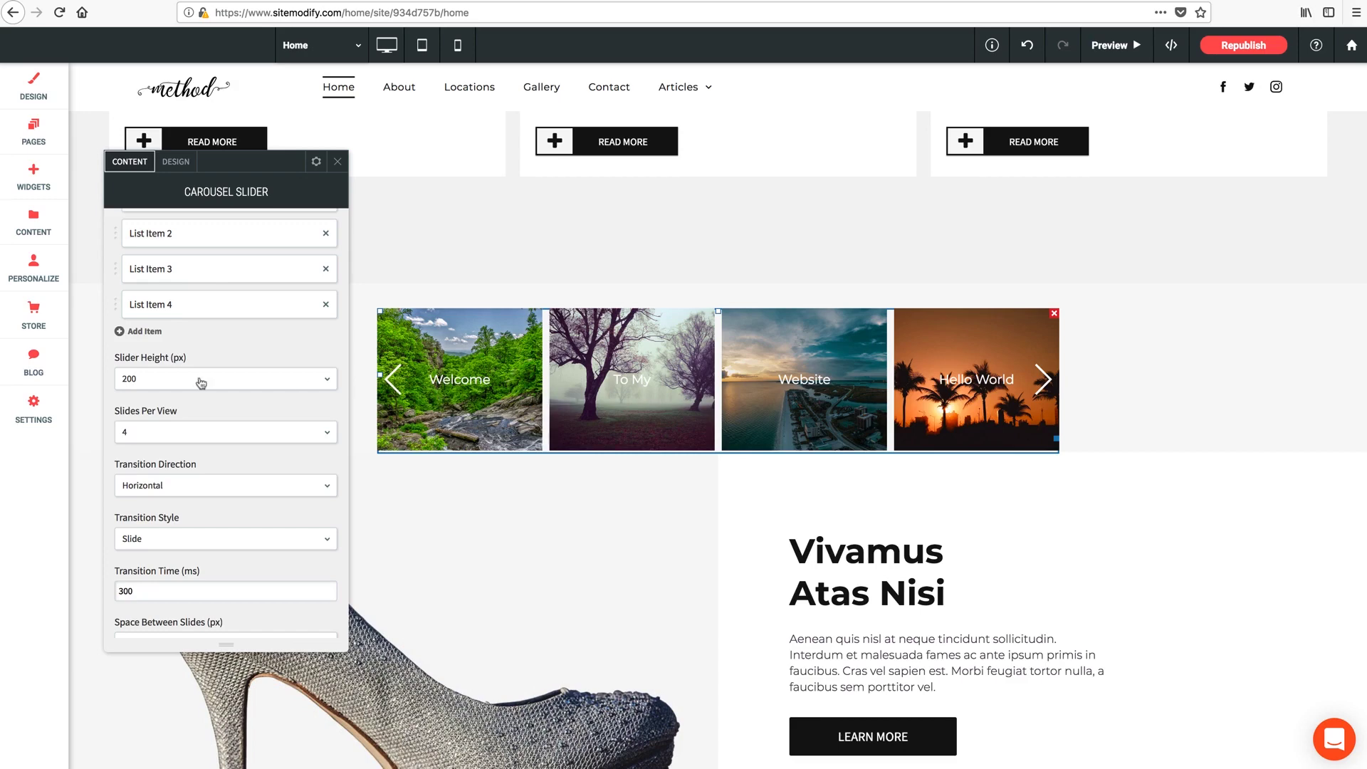
pyautogui.click(135, 379)
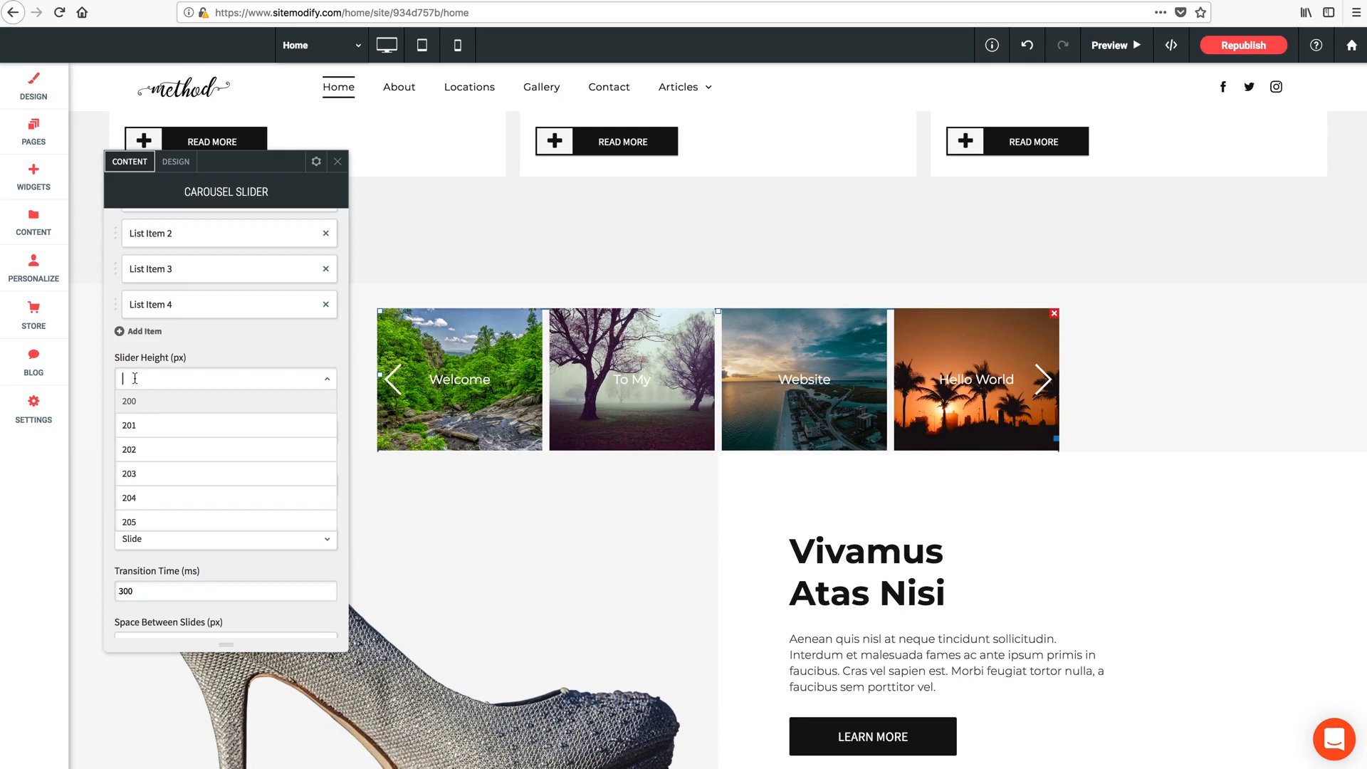
pyautogui.write('300')
pyautogui.press('Return')
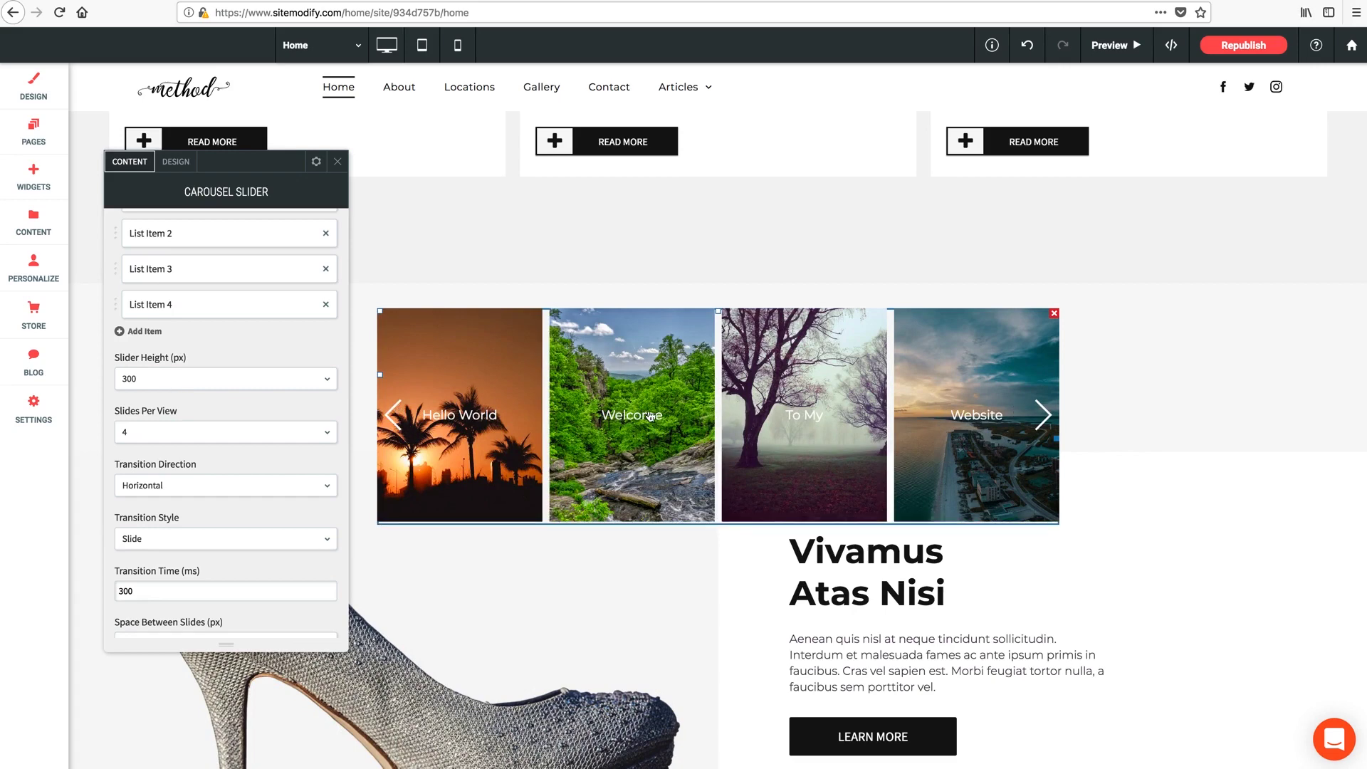
pyautogui.click(135, 380)
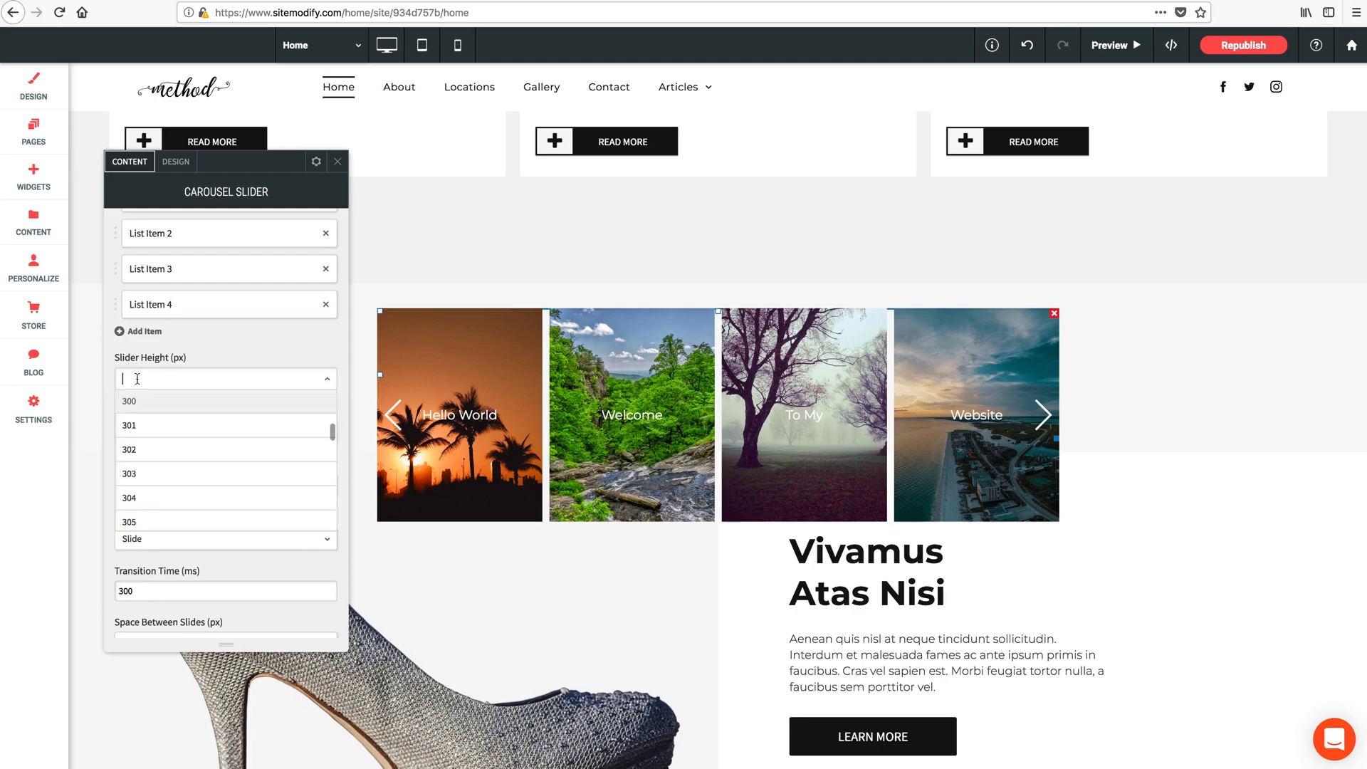
pyautogui.write('200')
pyautogui.press('Return')
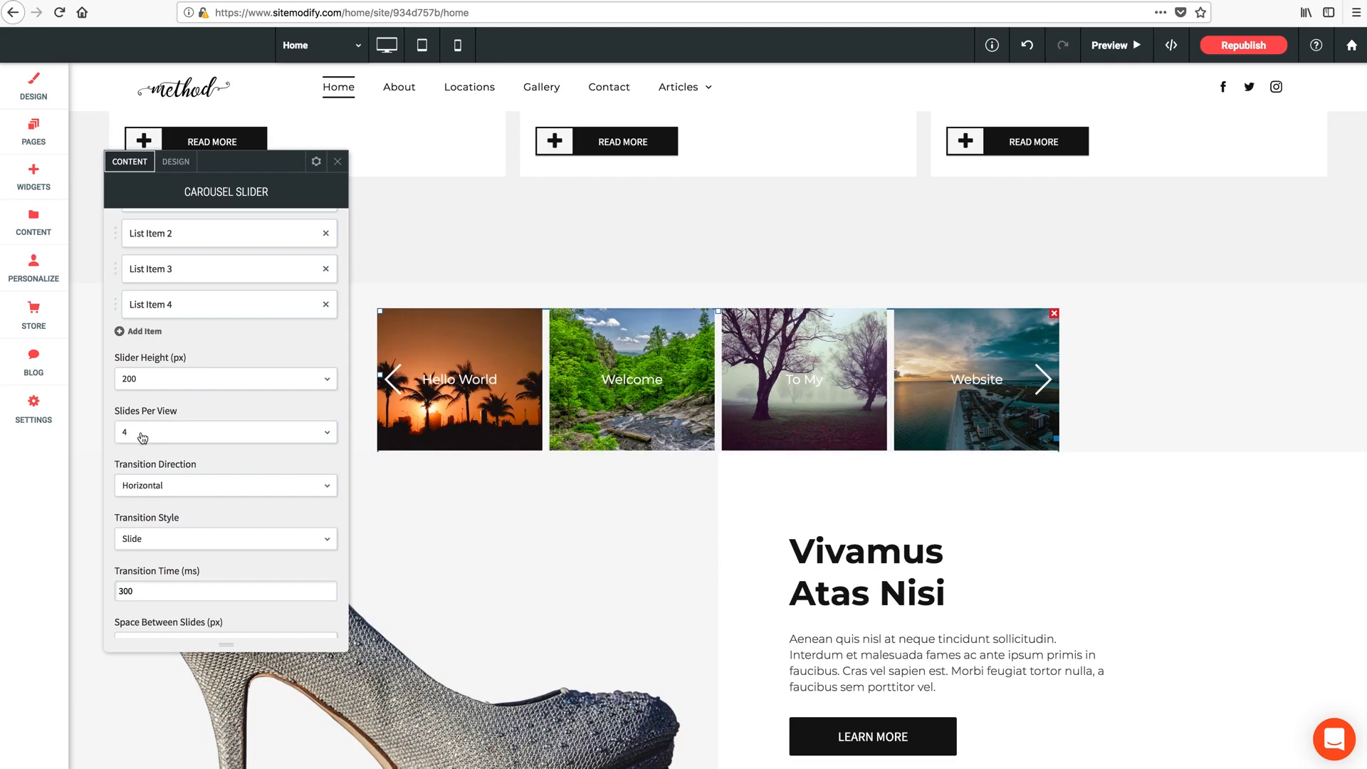
pyautogui.click(144, 437)
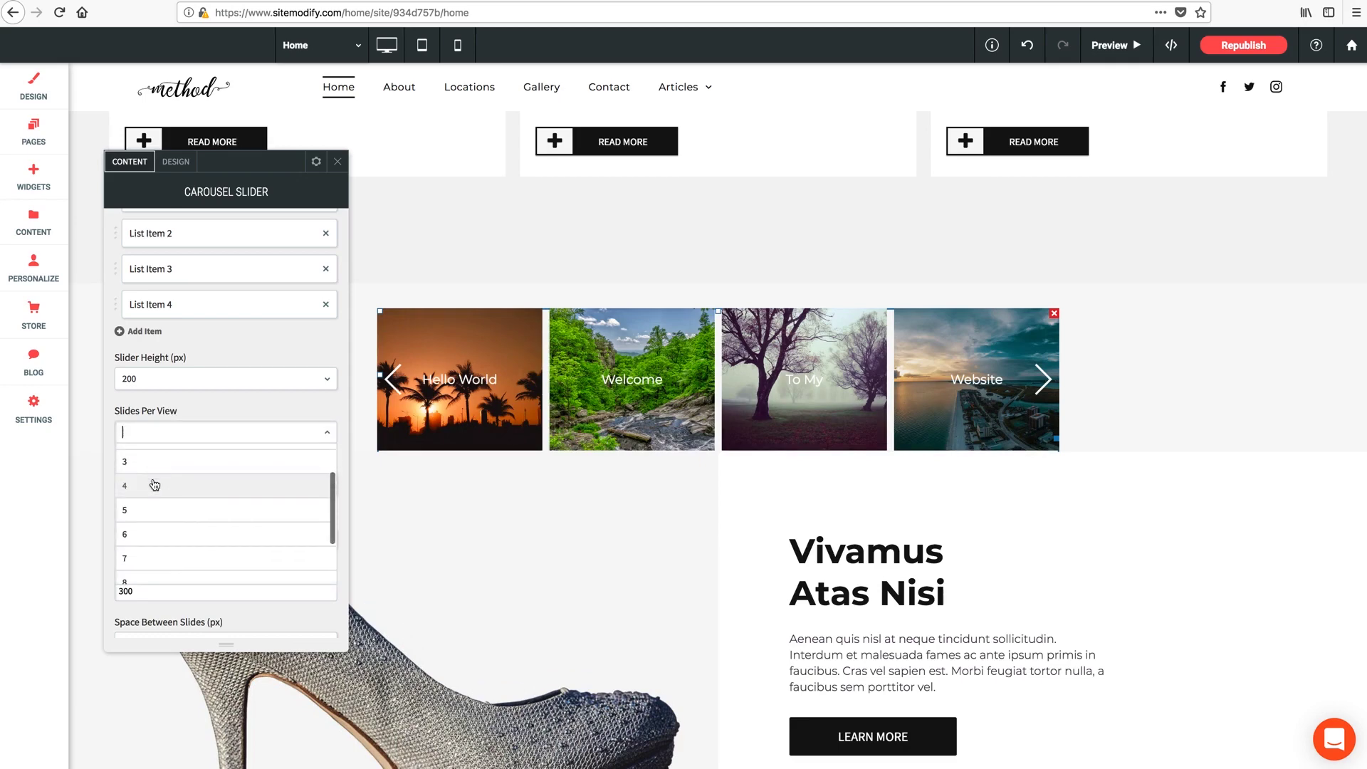
pyautogui.click(133, 480)
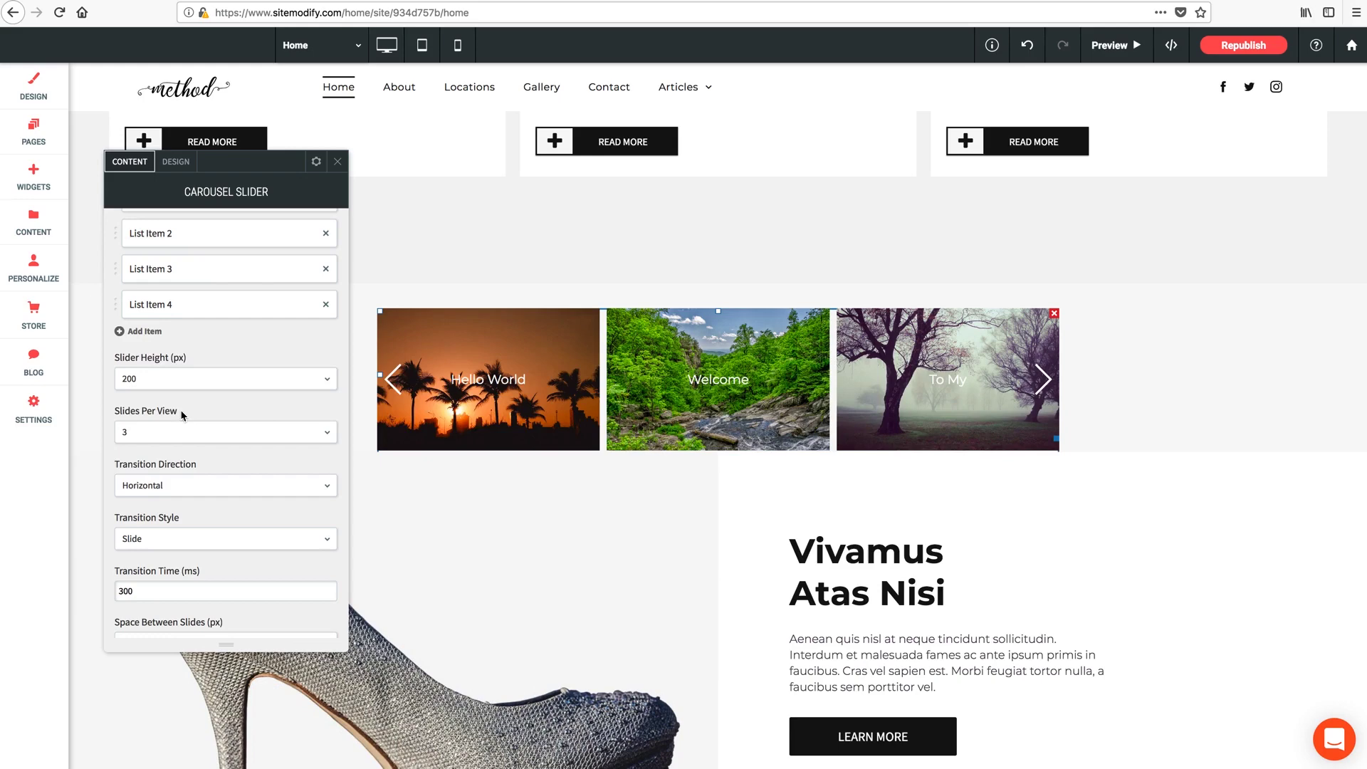
pyautogui.click(122, 433)
pyautogui.click(157, 493)
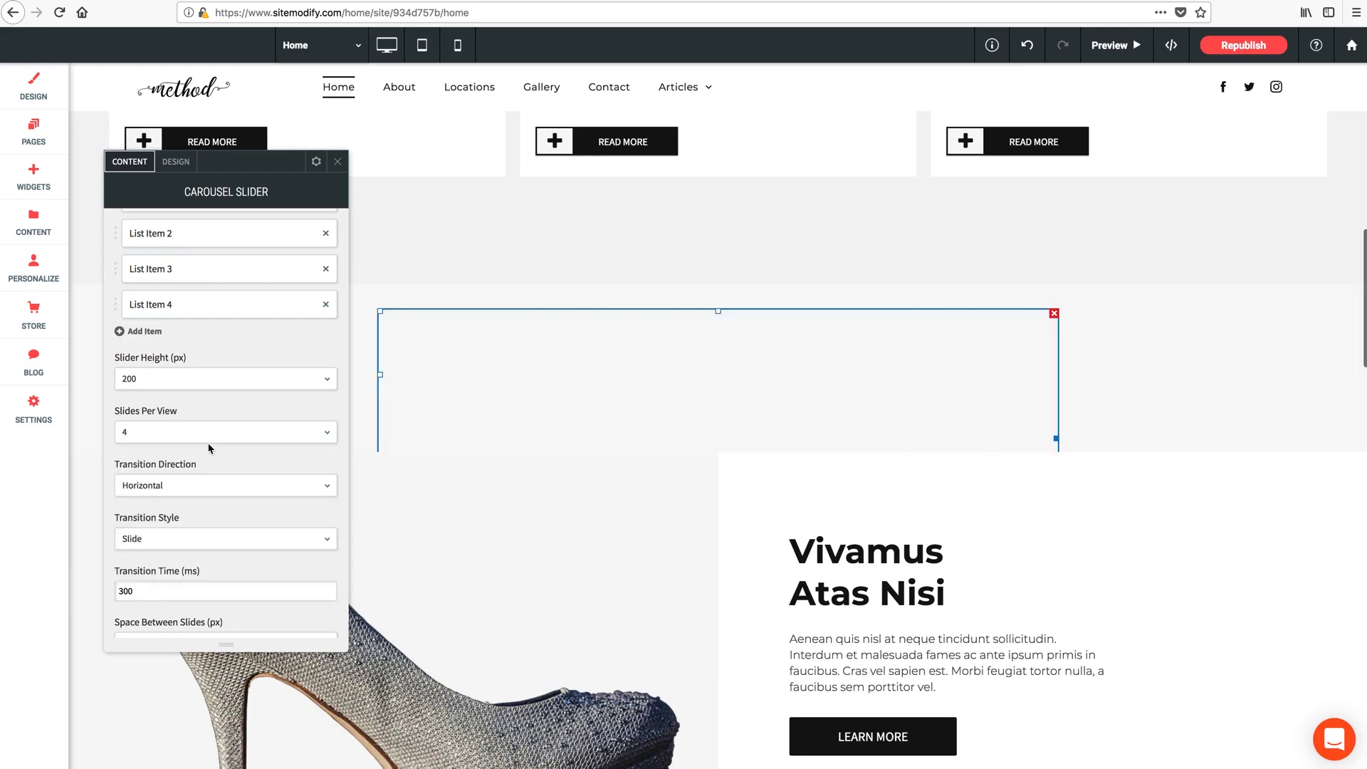
pyautogui.scroll(-2, 207, 448)
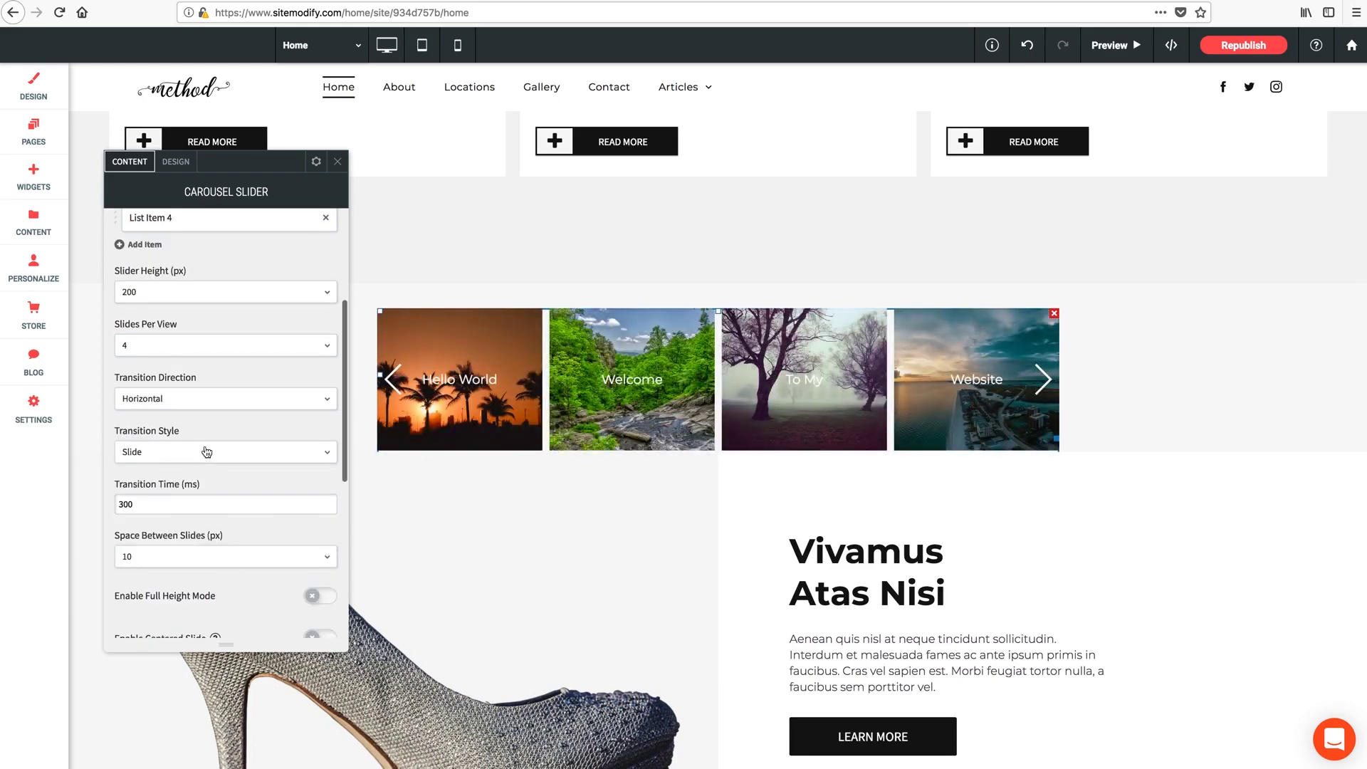
pyautogui.click(163, 398)
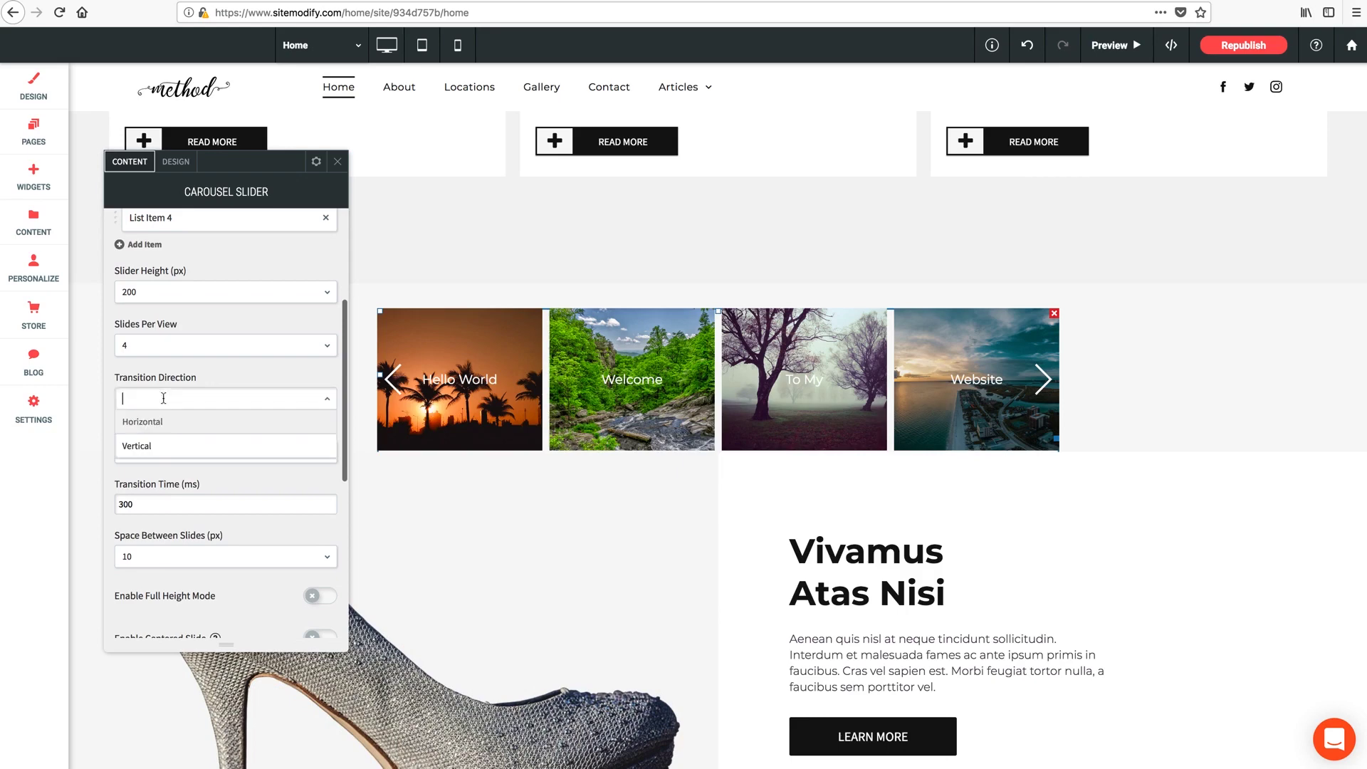
pyautogui.click(224, 374)
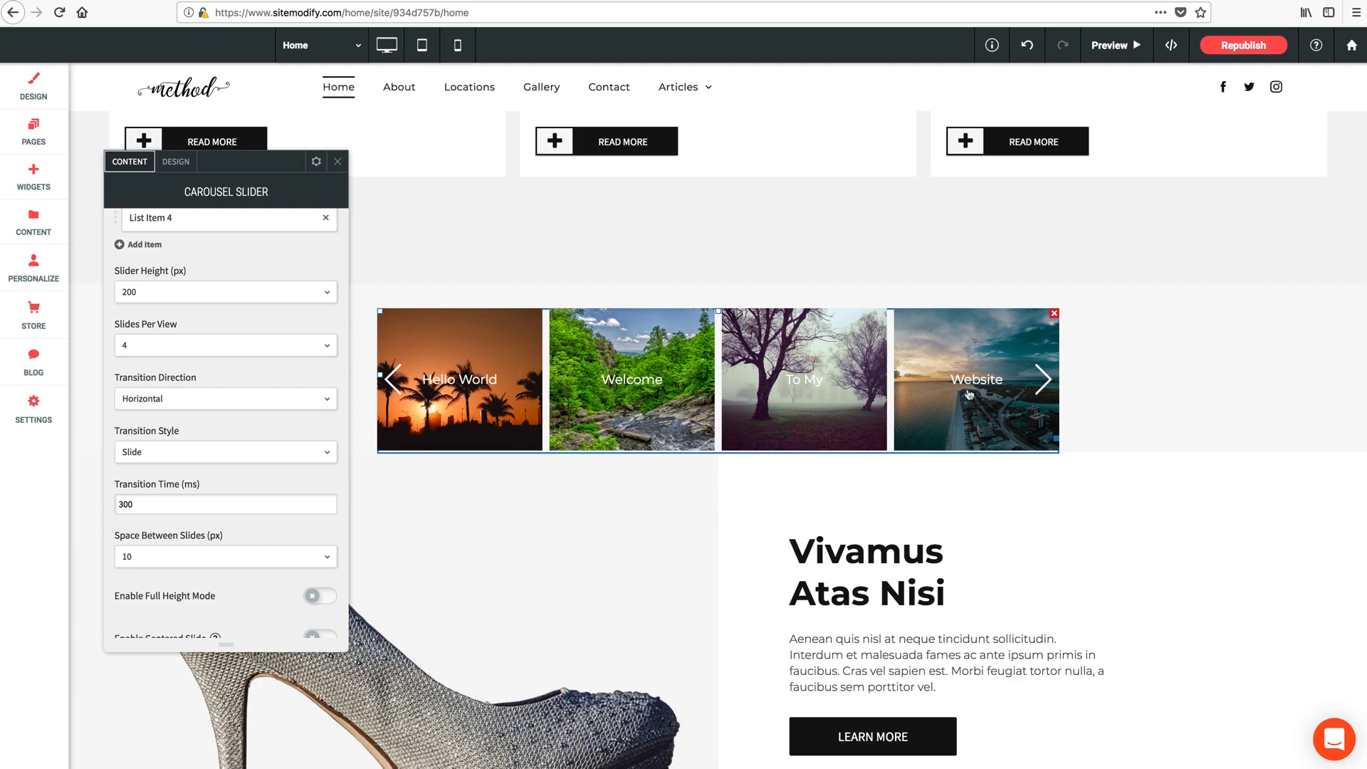
# Switch the carousel's transition style to Coverflow.
pyautogui.scroll(-3, 228, 421)
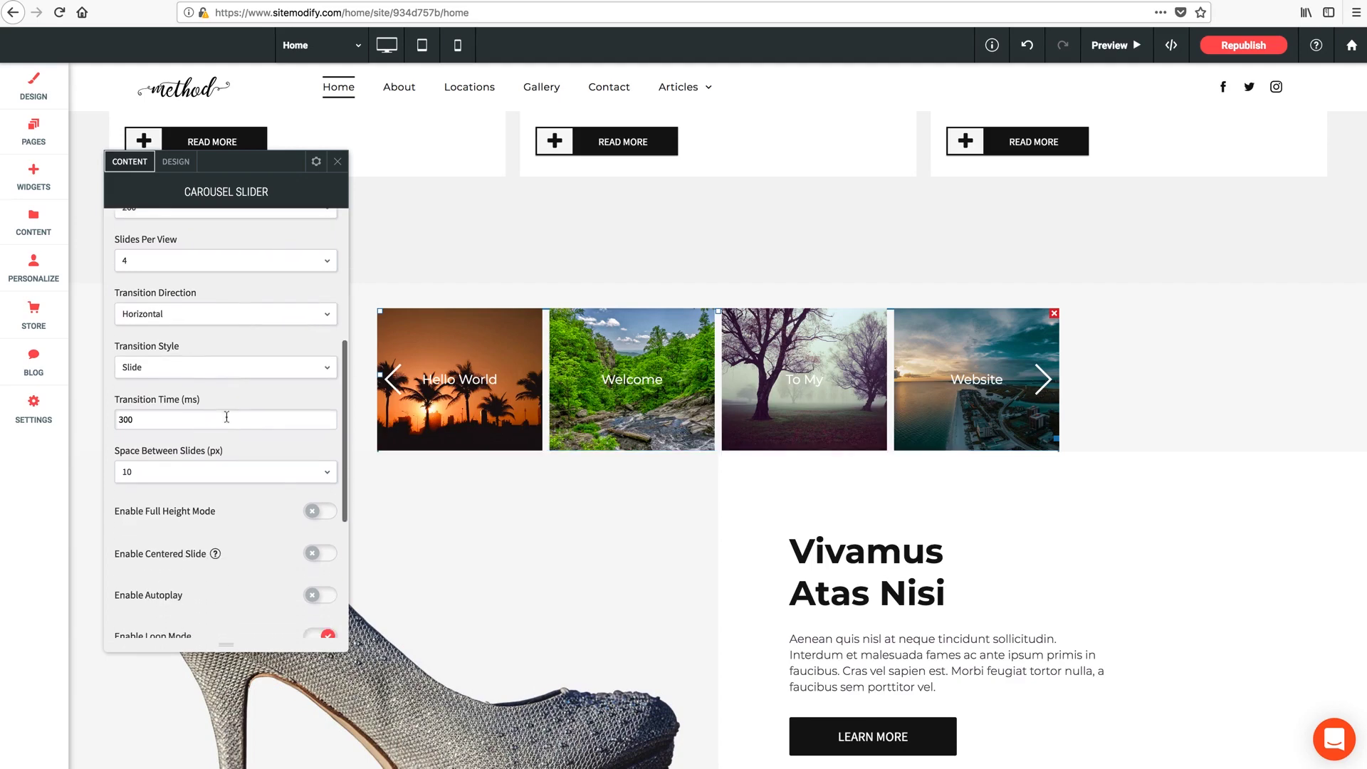
pyautogui.click(308, 373)
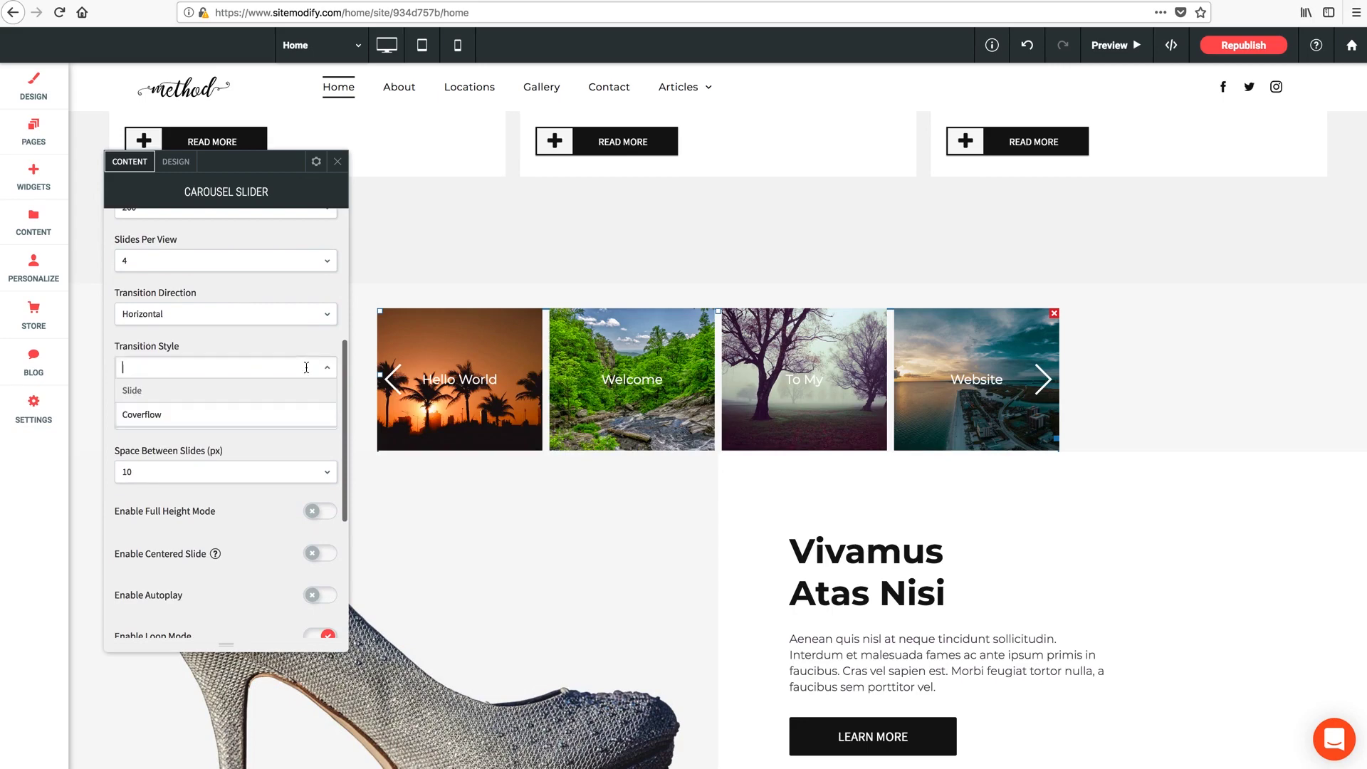
pyautogui.click(146, 415)
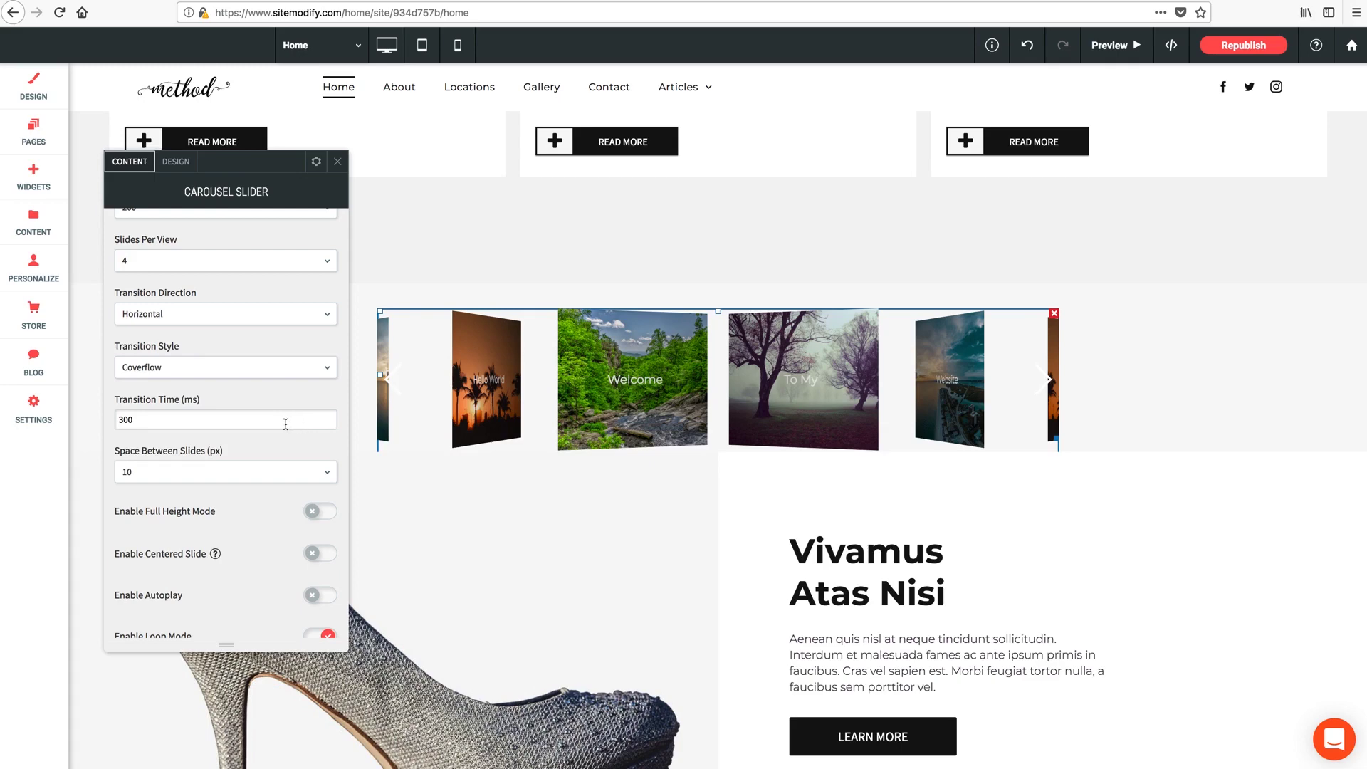
# Set Slides Per View to 3 and Space Between Slides to 20 px.
pyautogui.scroll(-2, 284, 424)
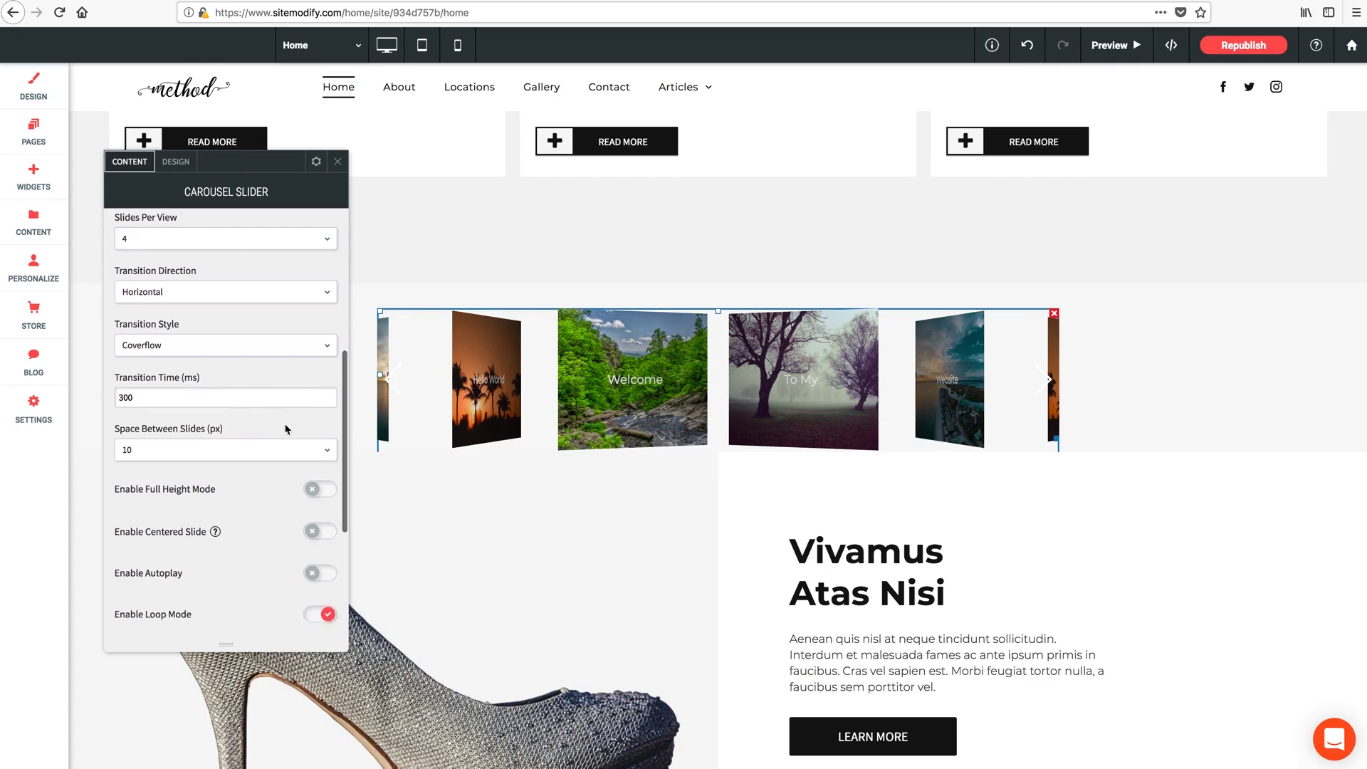
pyautogui.scroll(3, 286, 427)
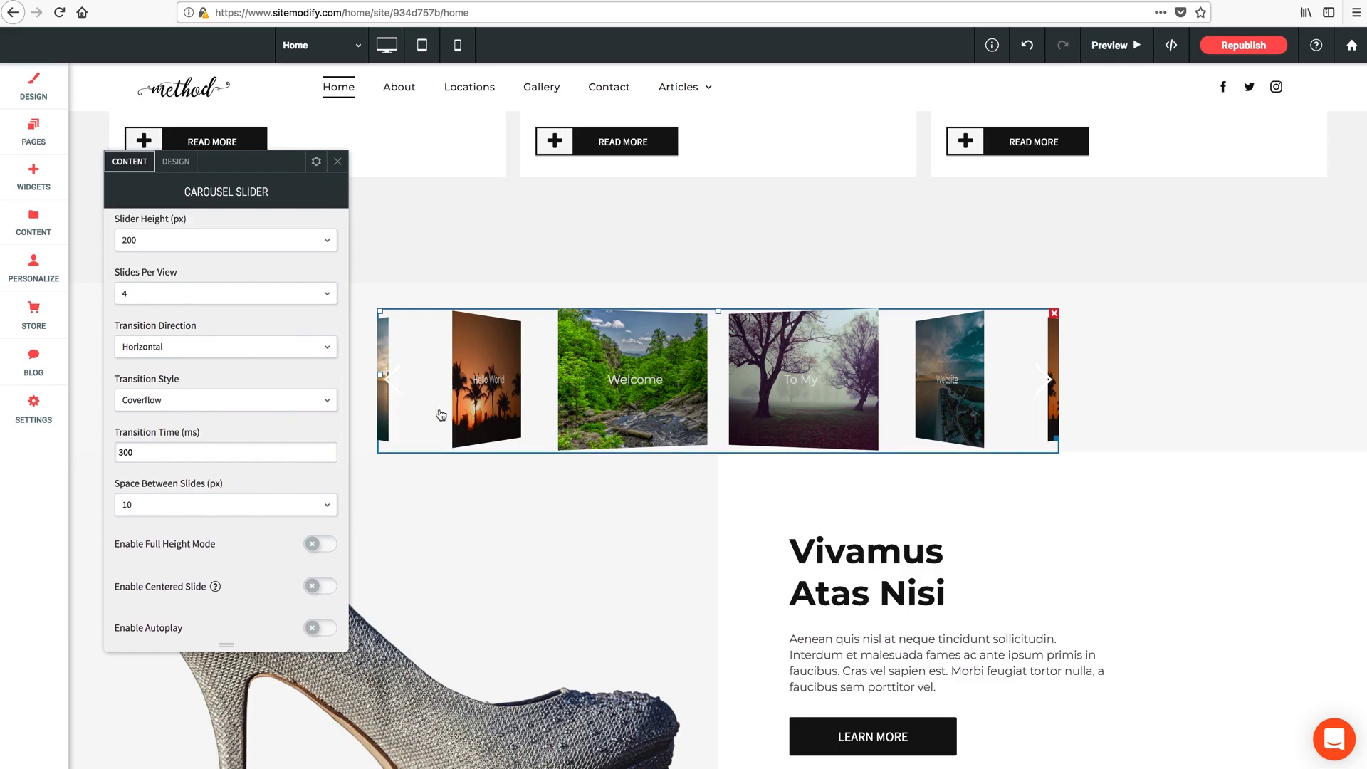
pyautogui.scroll(1, 136, 403)
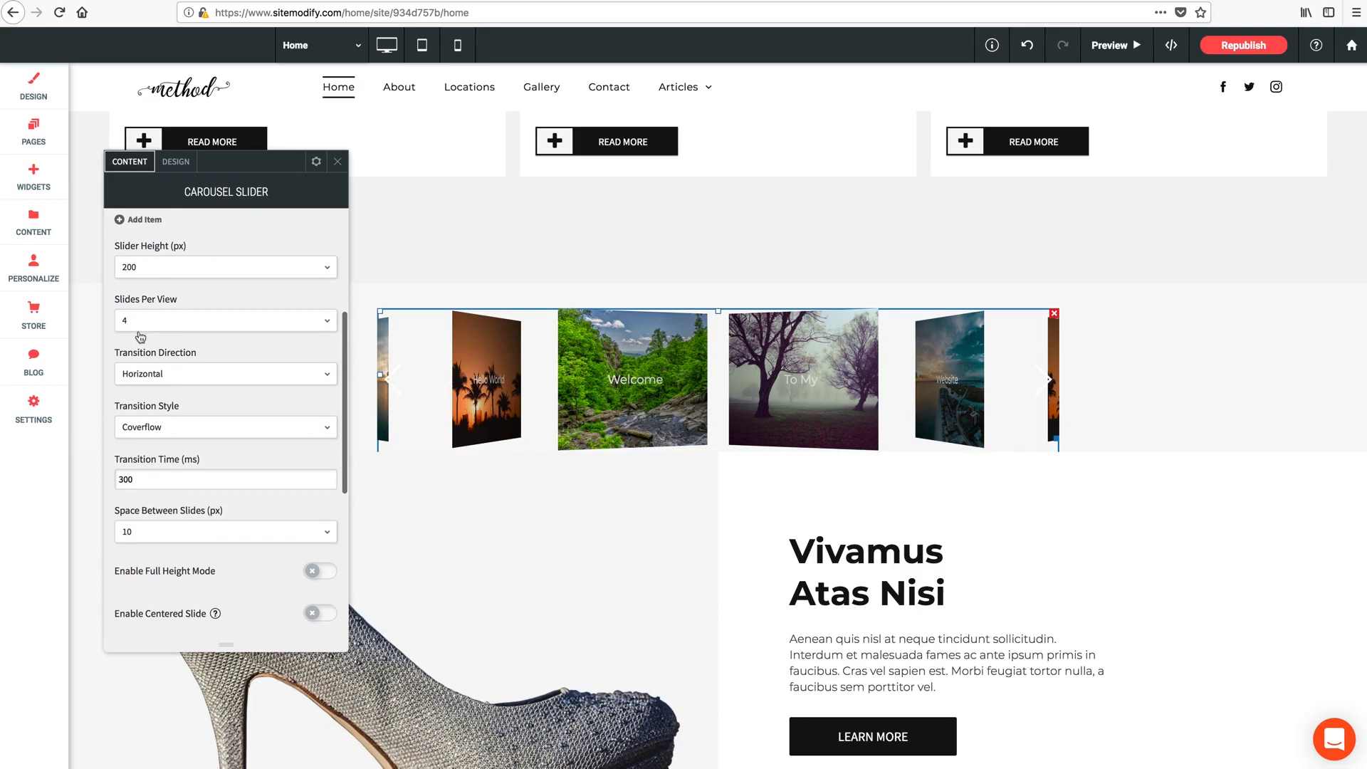
pyautogui.click(137, 321)
pyautogui.click(132, 393)
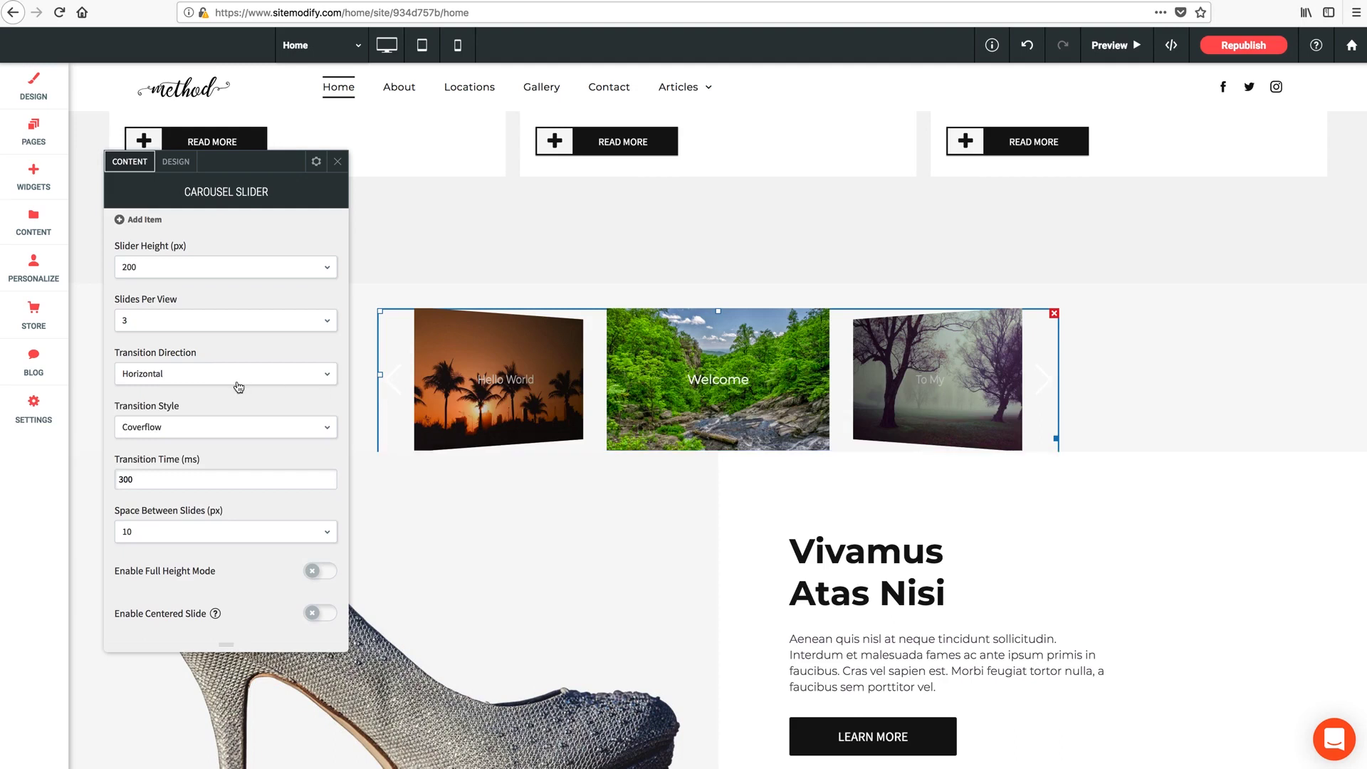
pyautogui.scroll(-3, 234, 386)
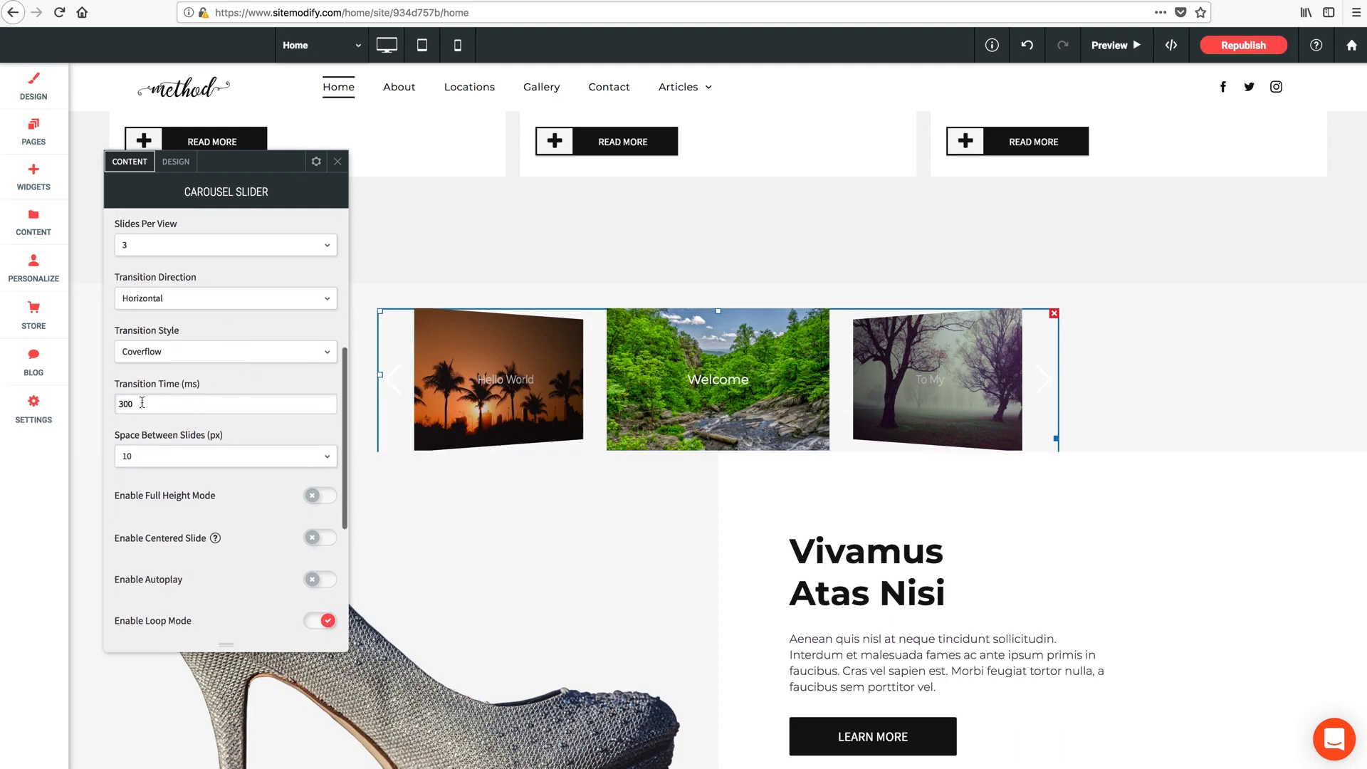
pyautogui.scroll(-2, 142, 403)
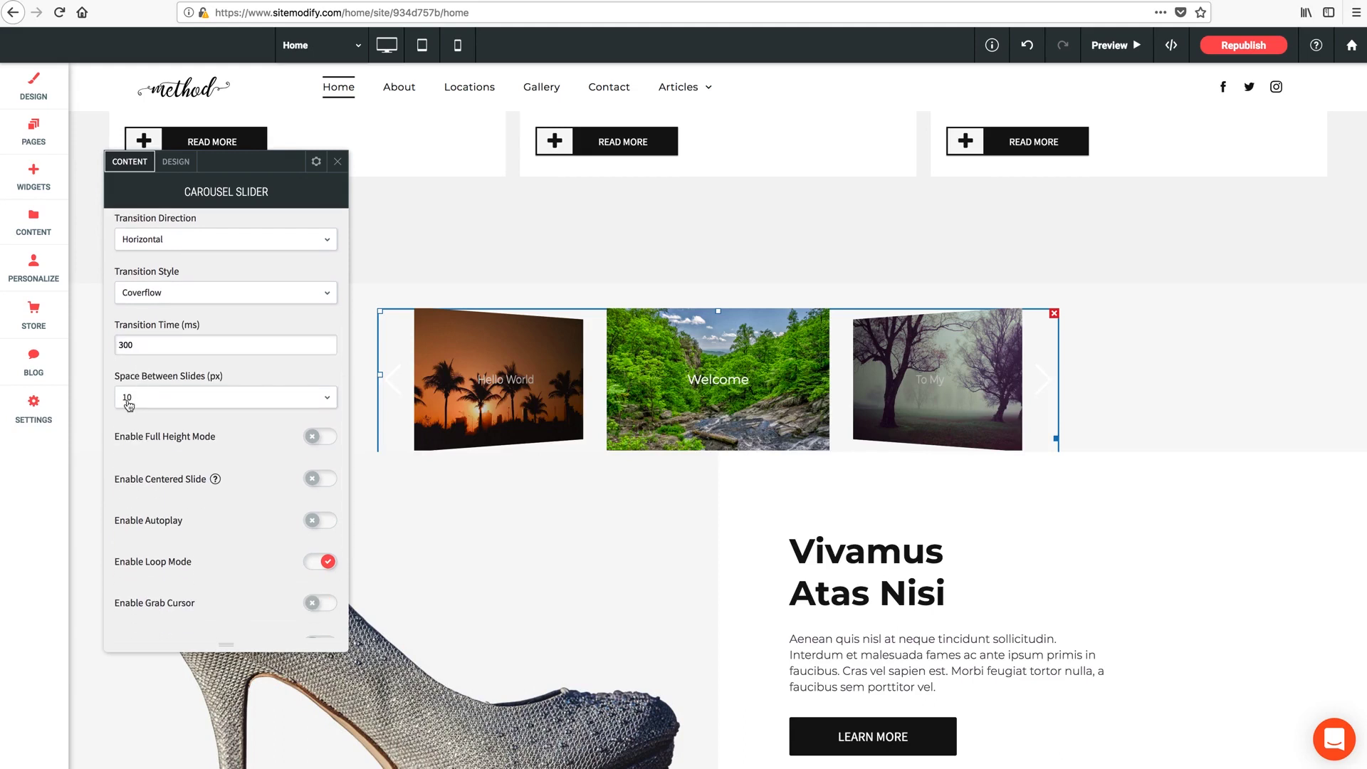
pyautogui.click(128, 398)
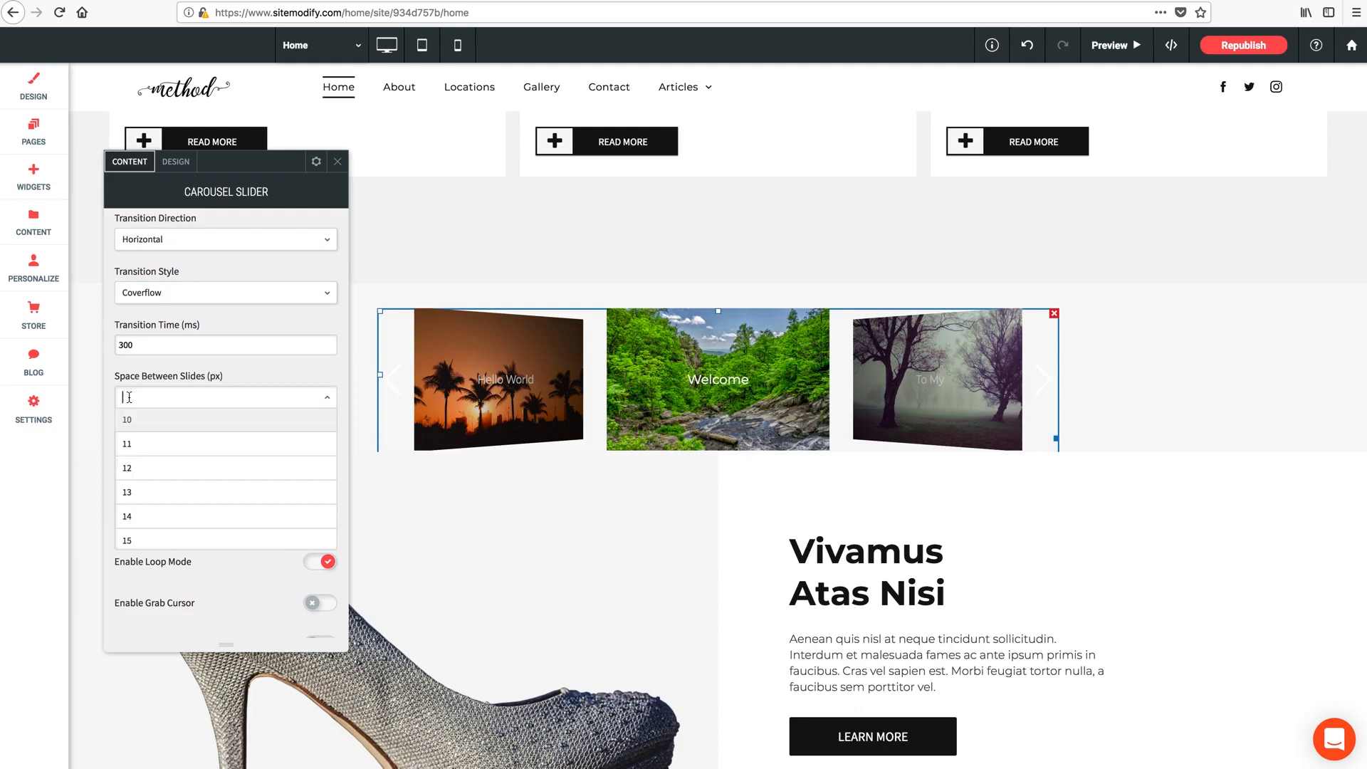
pyautogui.write('20')
pyautogui.press('Return')
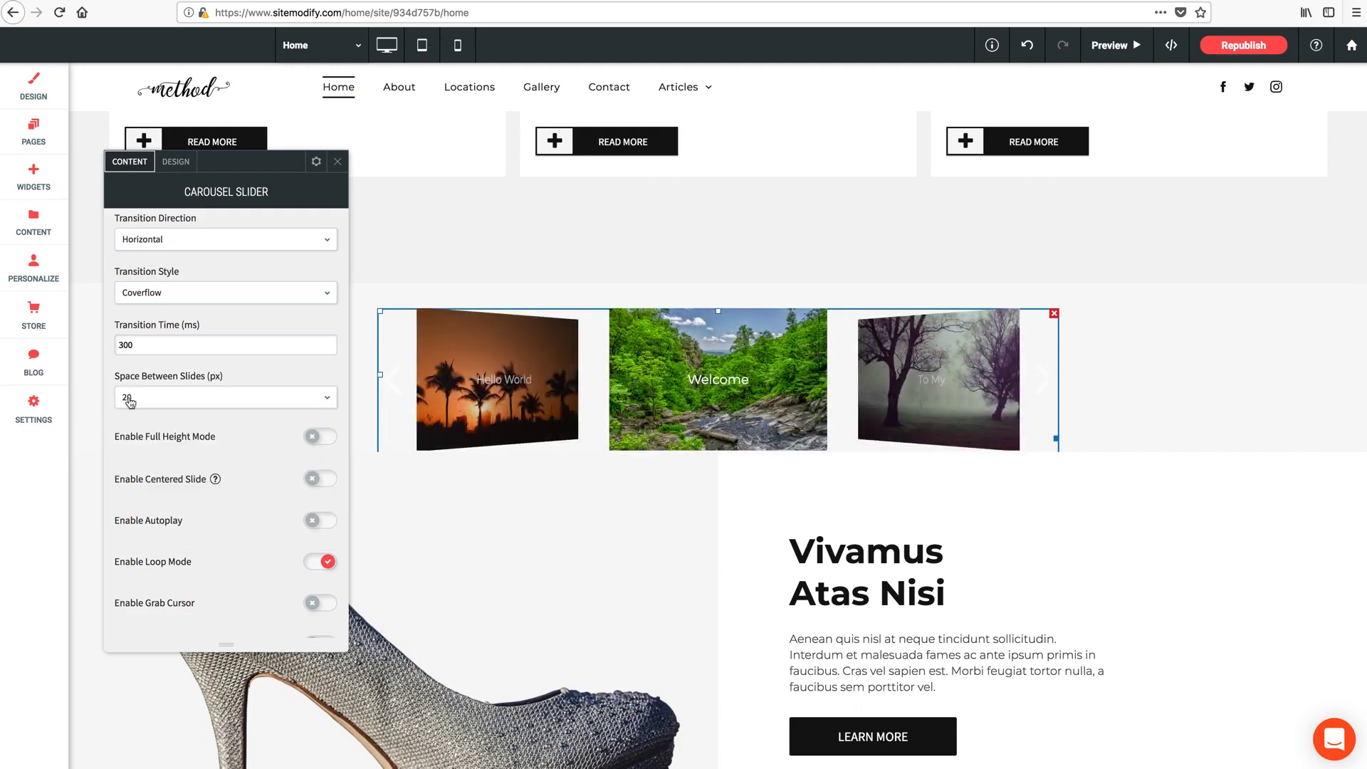
pyautogui.scroll(-2, 247, 486)
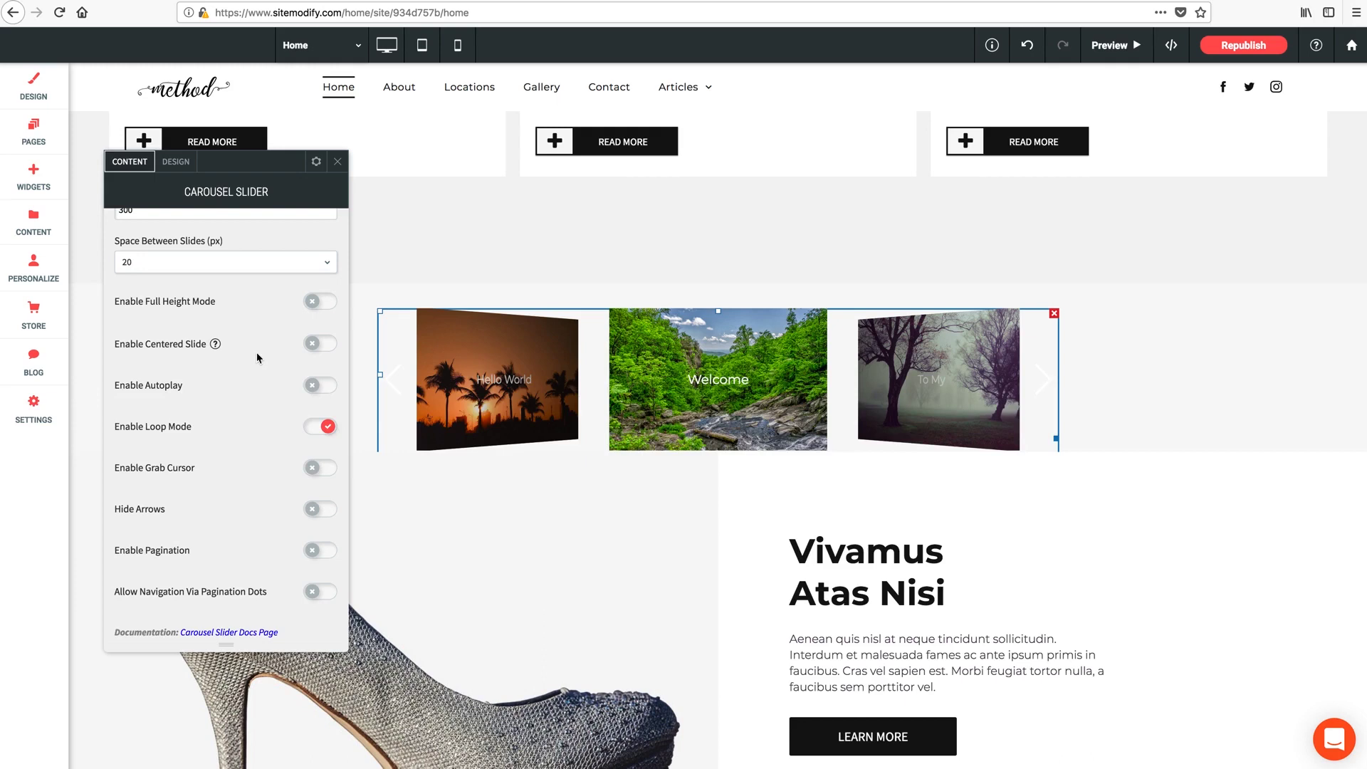
# Enable Centered Slide and change the transition style from Coverflow to Slide.
pyautogui.scroll(2, 257, 358)
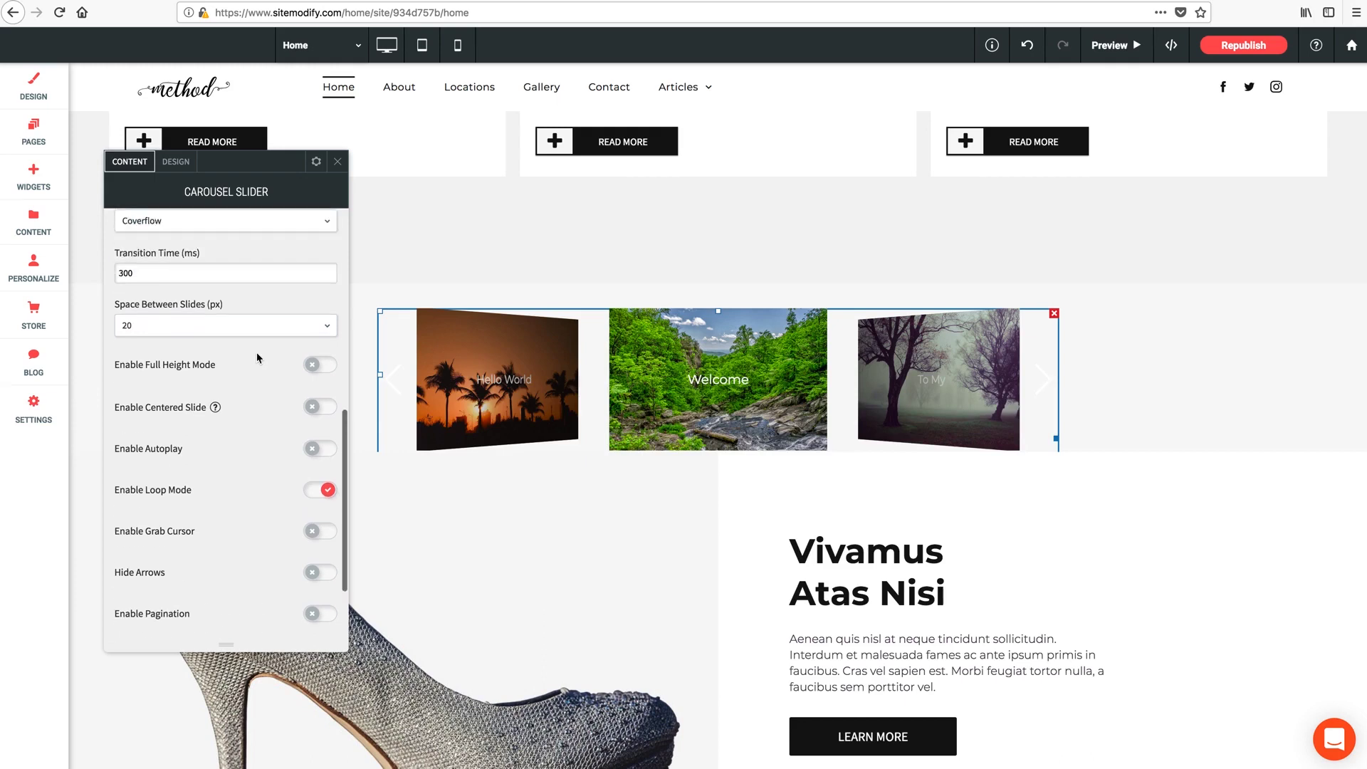
pyautogui.click(313, 407)
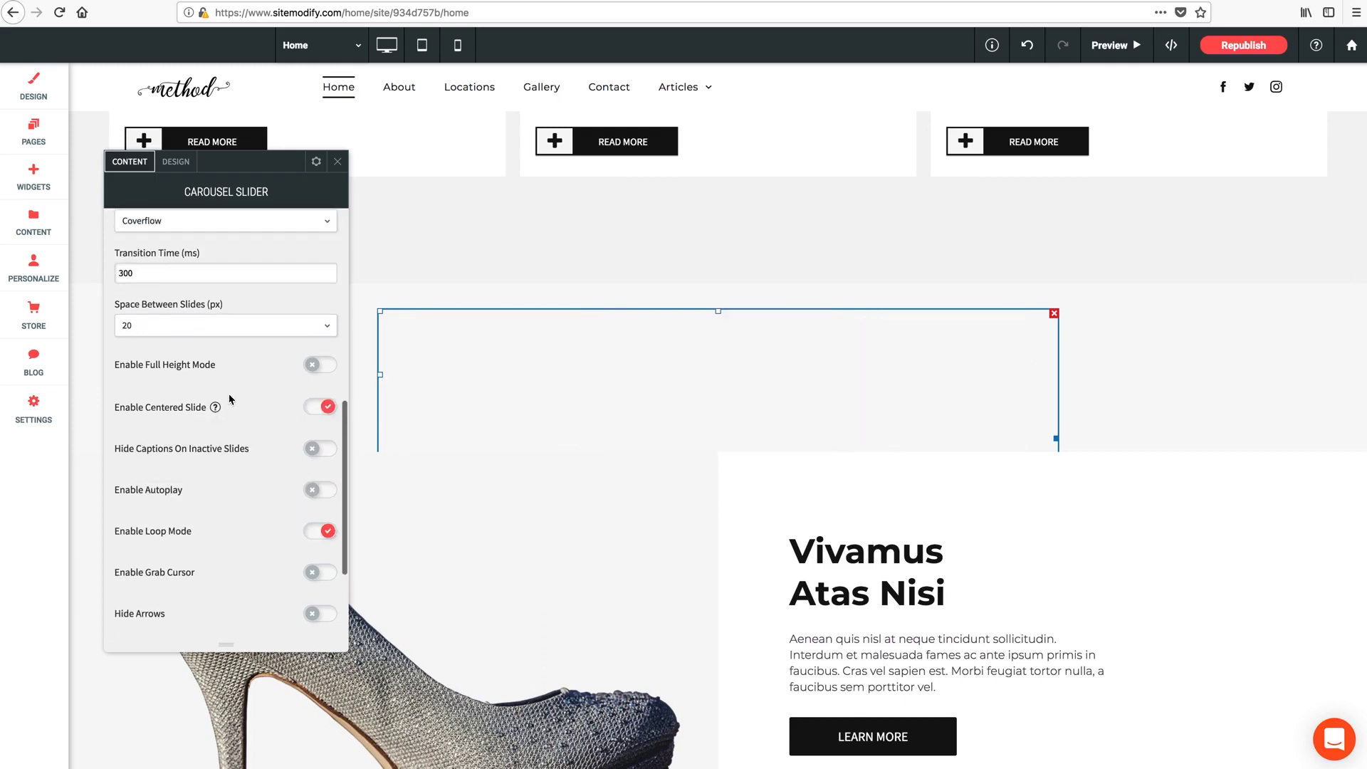
pyautogui.scroll(2, 217, 356)
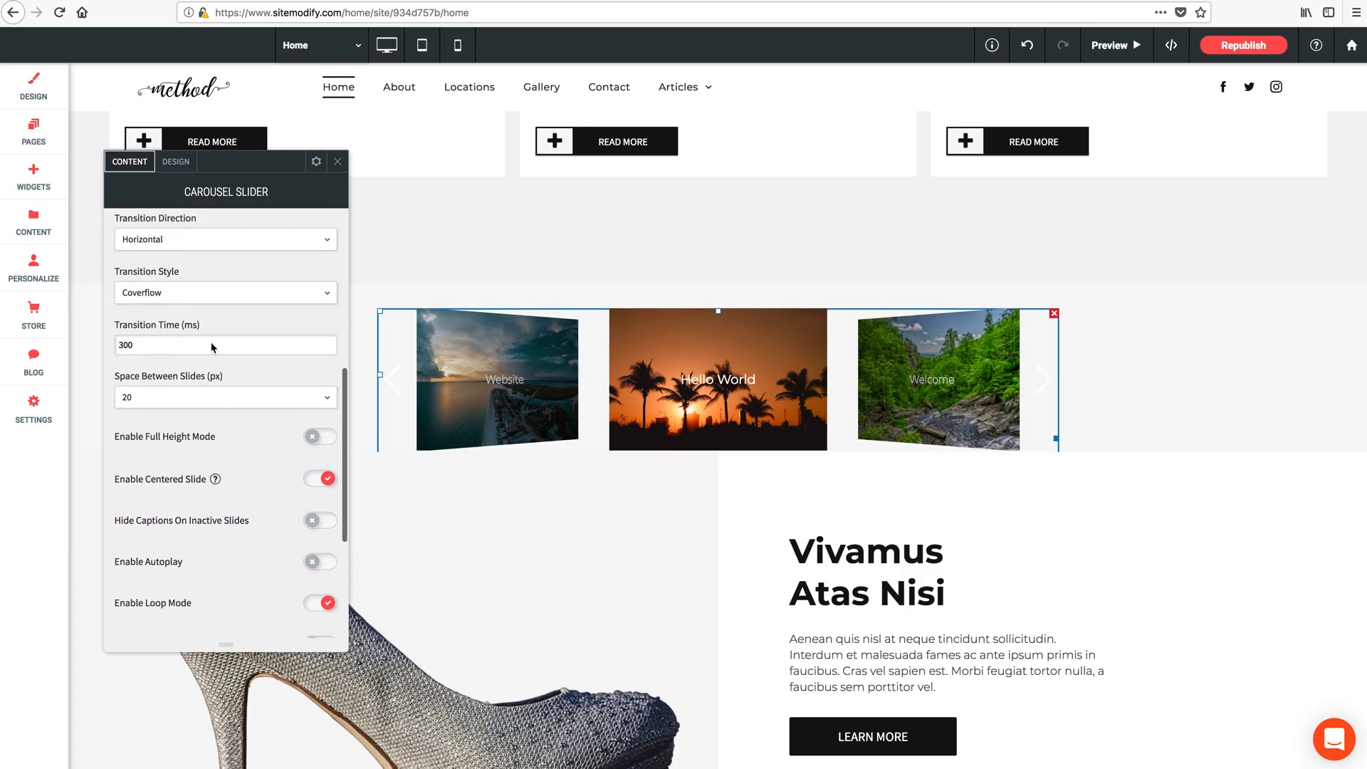
pyautogui.click(182, 297)
pyautogui.click(140, 322)
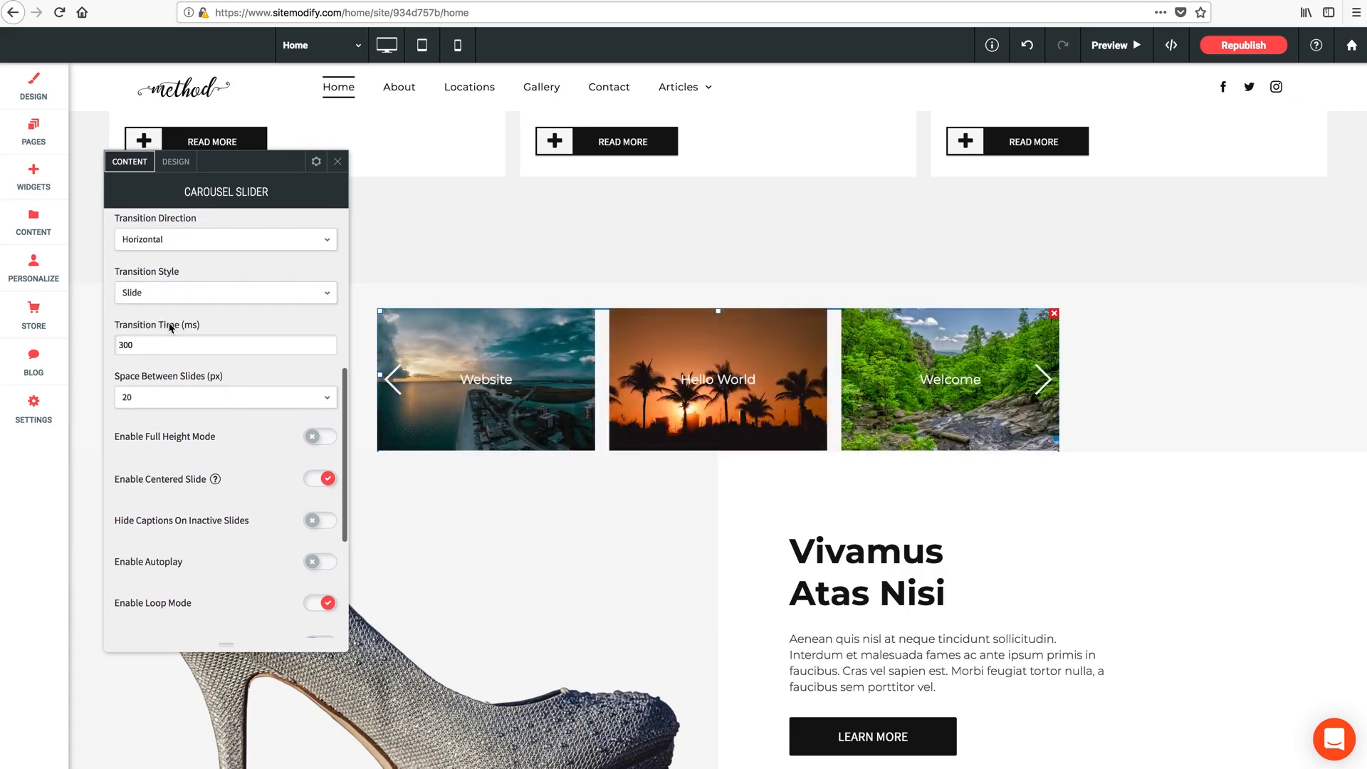
# Set Slides Per View to 2.
pyautogui.scroll(1, 169, 324)
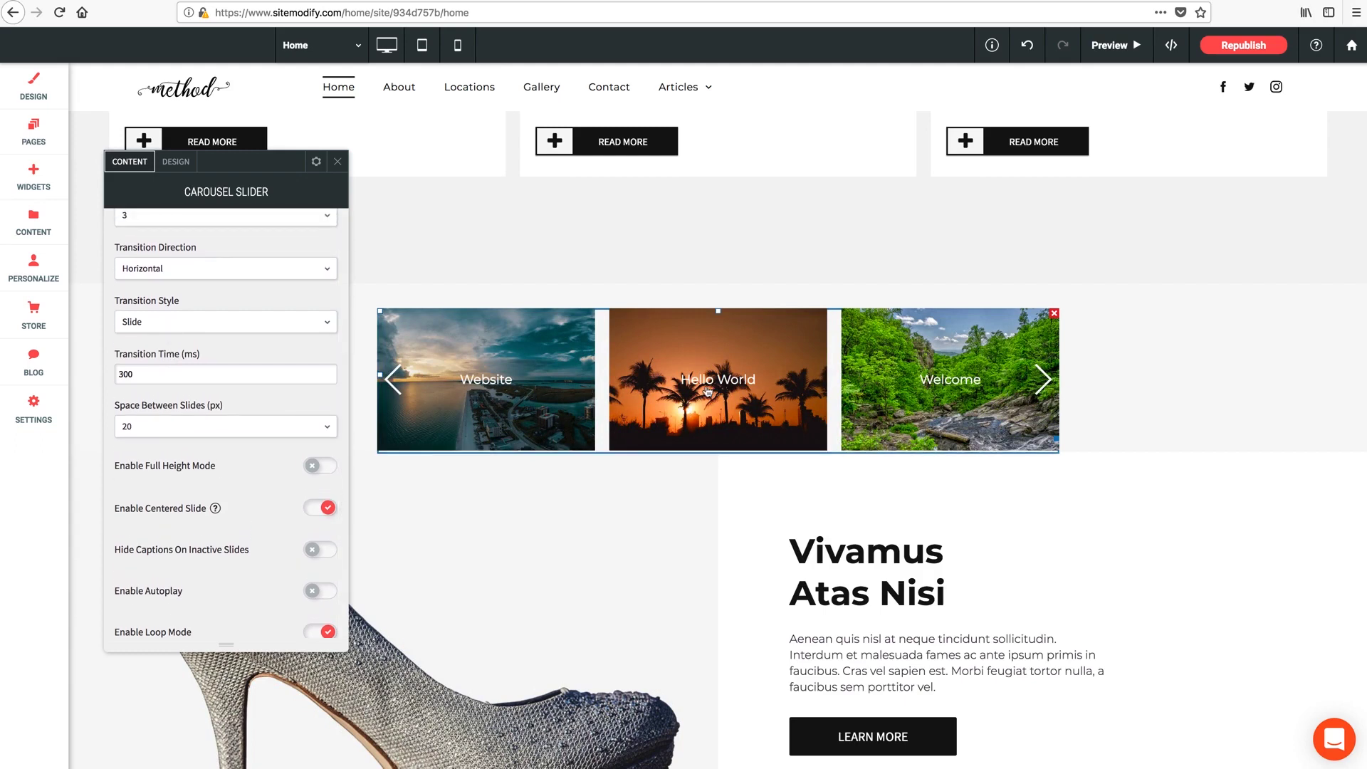
pyautogui.scroll(2, 285, 356)
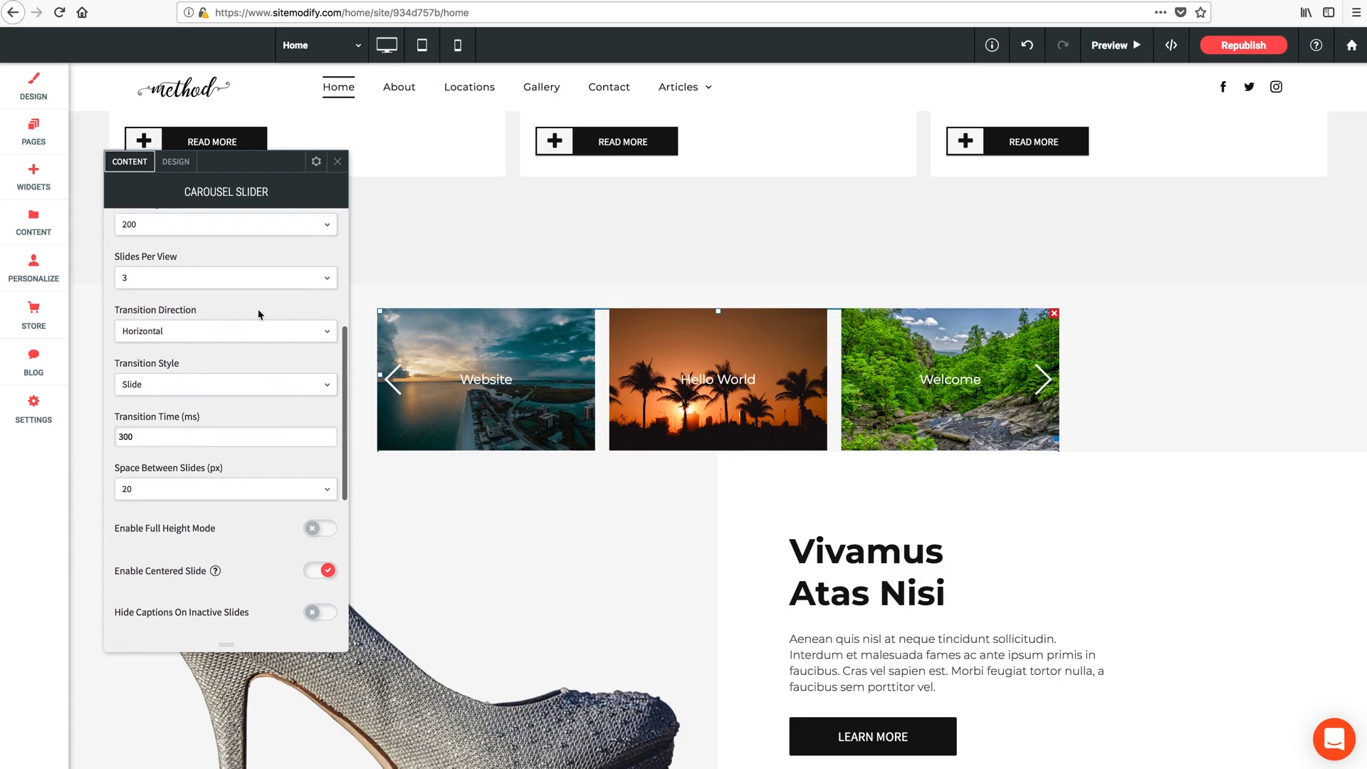
pyautogui.click(137, 283)
pyautogui.click(124, 325)
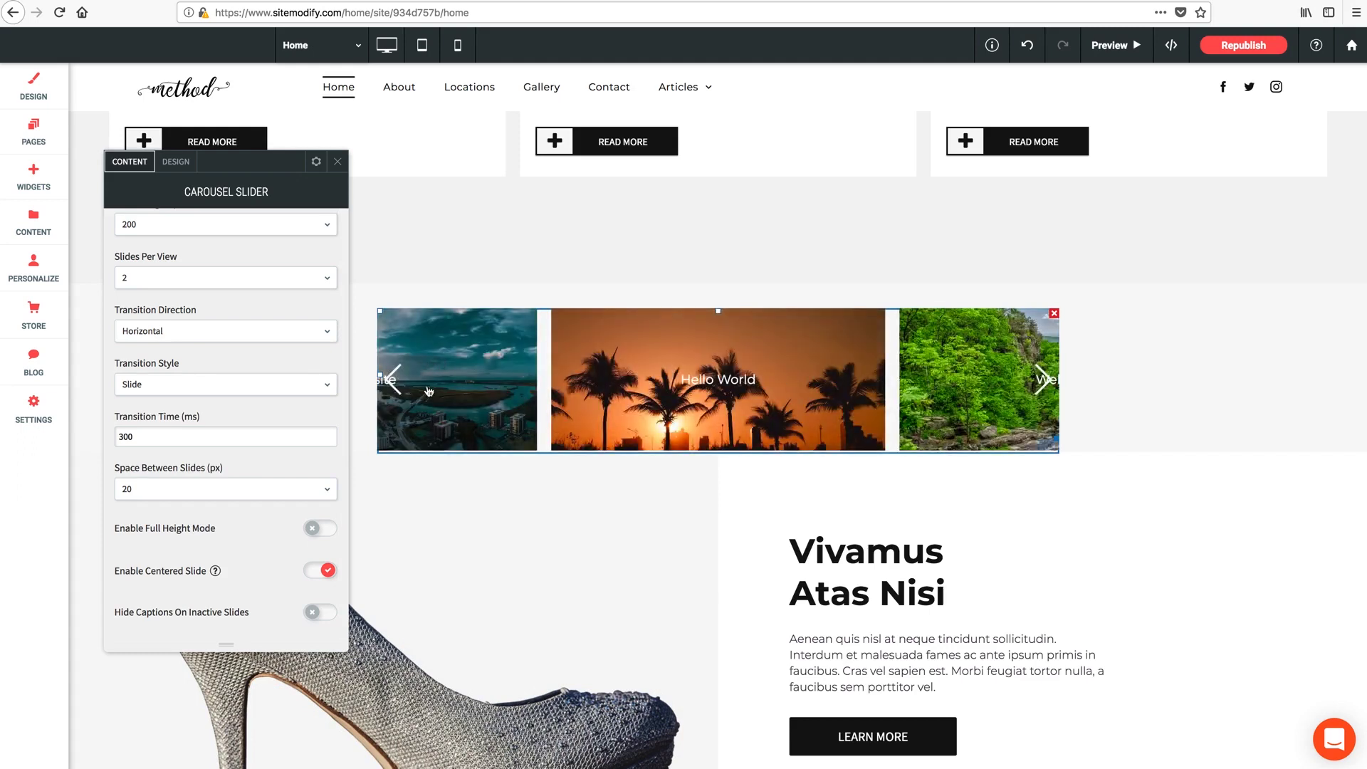
# Scroll down through the Carousel Slider's Content settings.
pyautogui.scroll(-5, 214, 396)
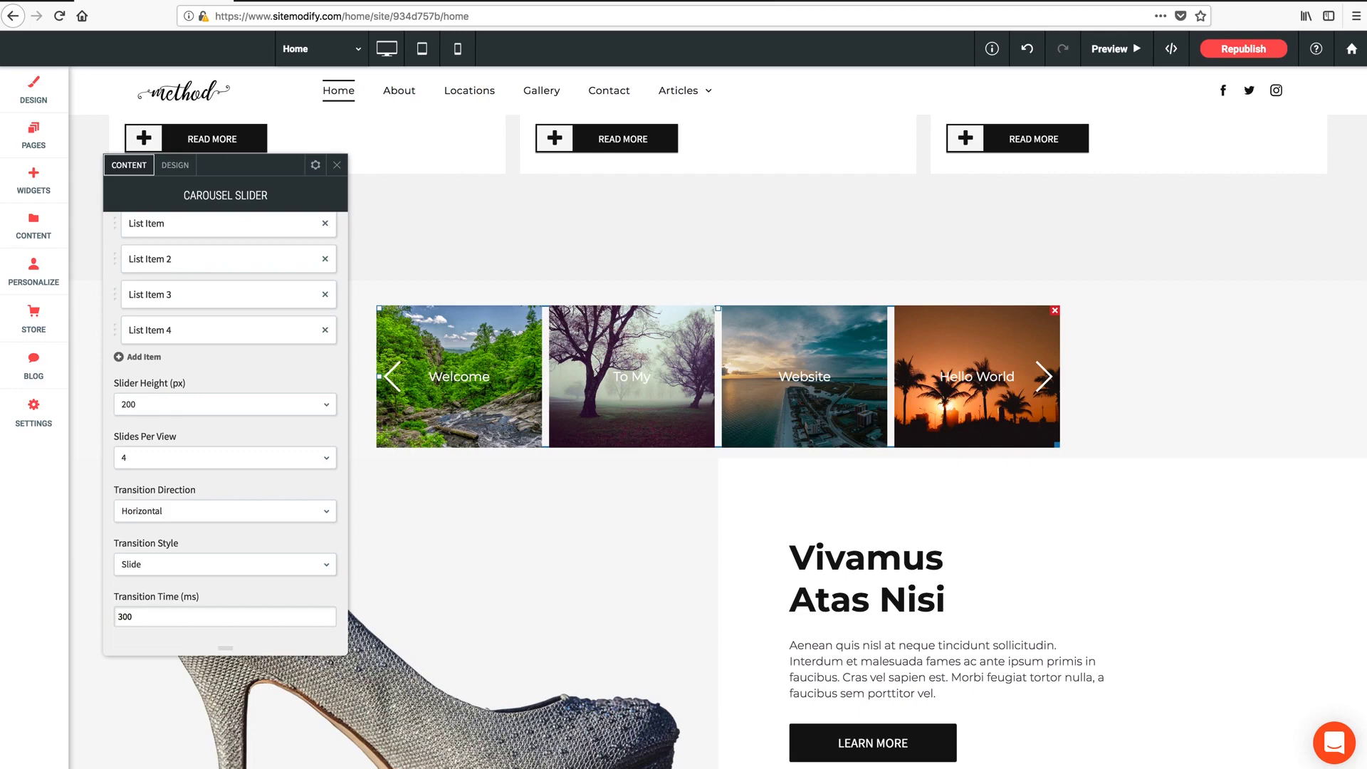
# In the Design tab, keep Arrow Color White, check Pagination Color, and expand Caption Styling and Spacing.
pyautogui.click(173, 167)
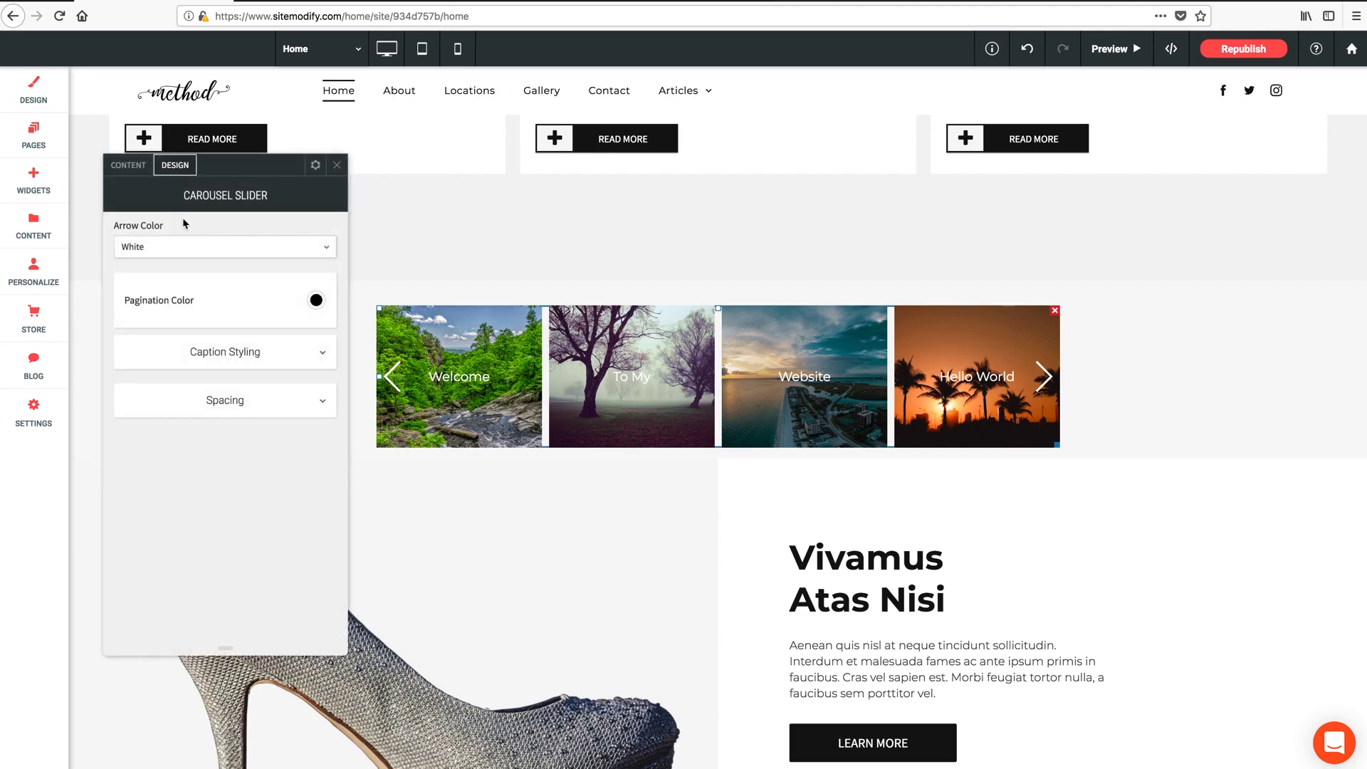
pyautogui.click(136, 246)
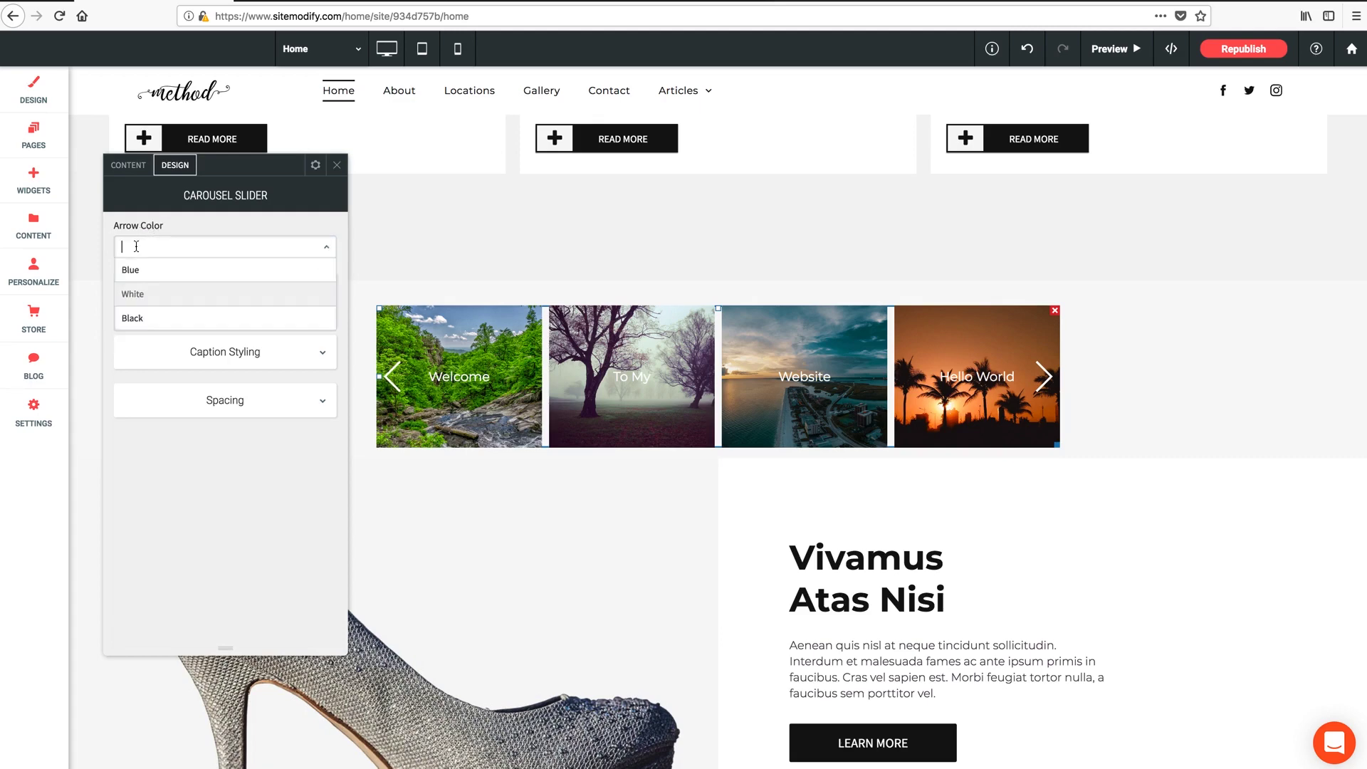
pyautogui.click(179, 224)
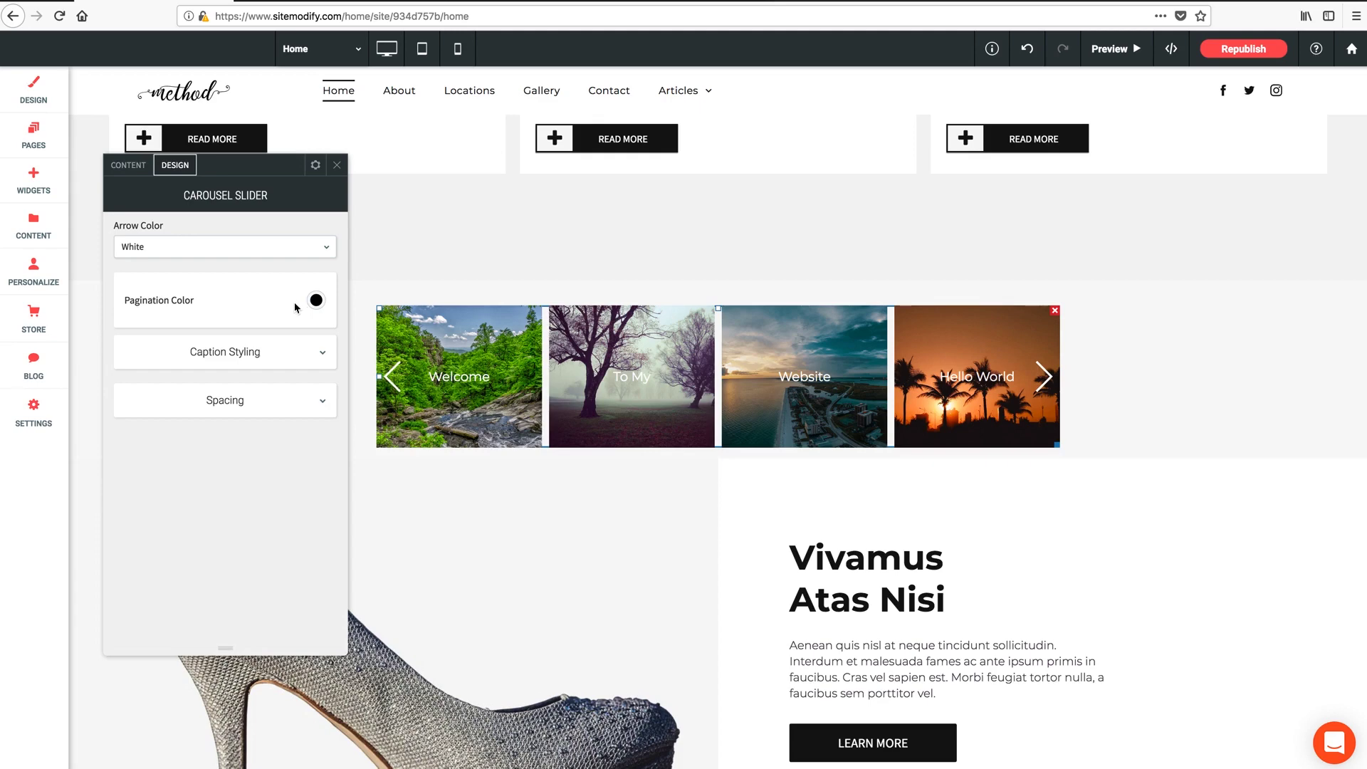
pyautogui.click(316, 300)
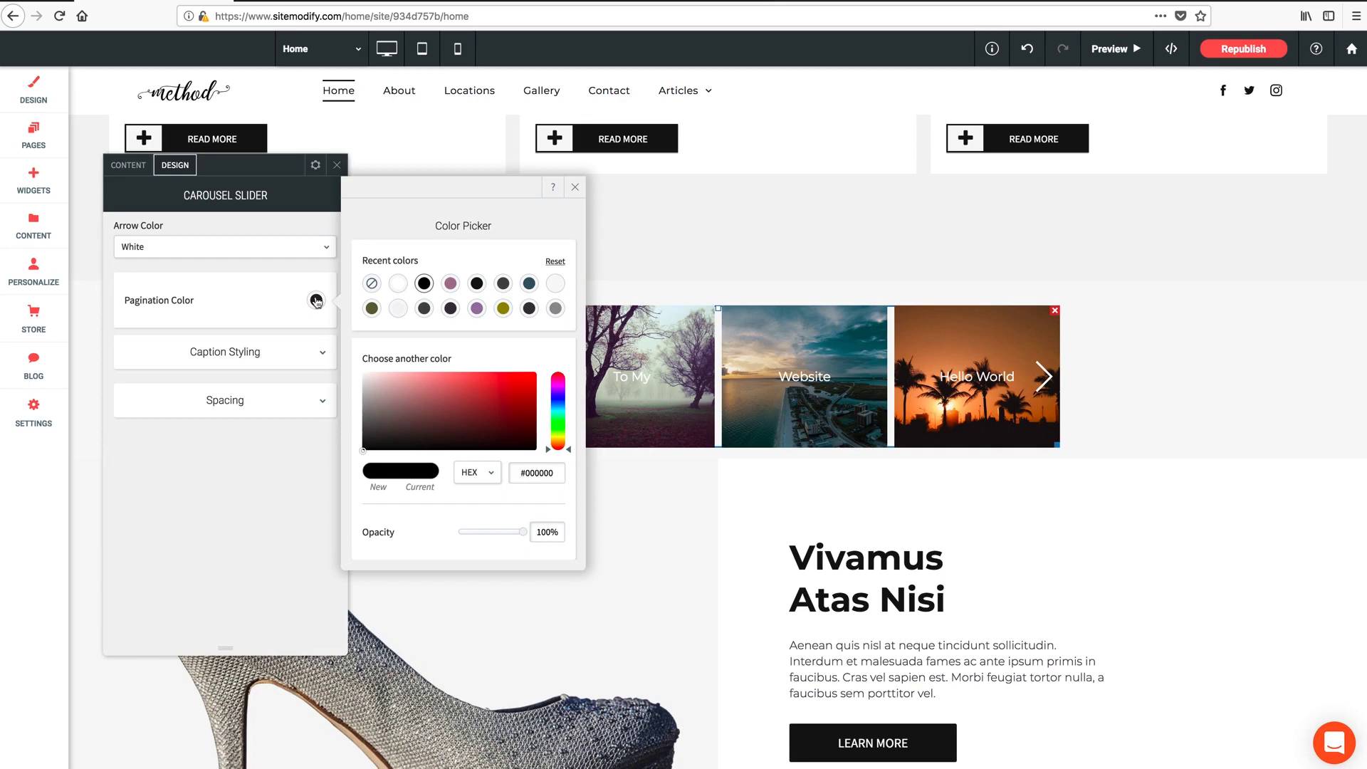
pyautogui.click(321, 353)
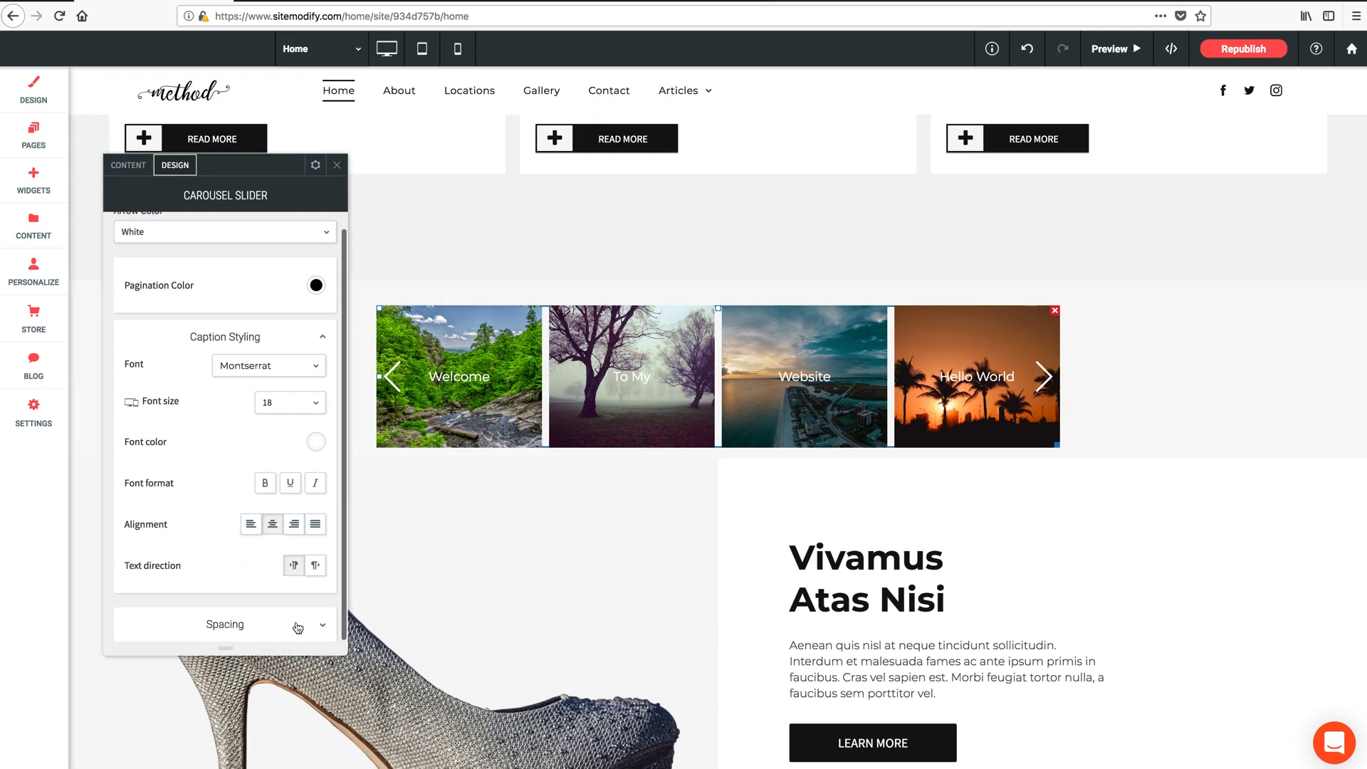
pyautogui.click(318, 630)
pyautogui.scroll(-3, 277, 594)
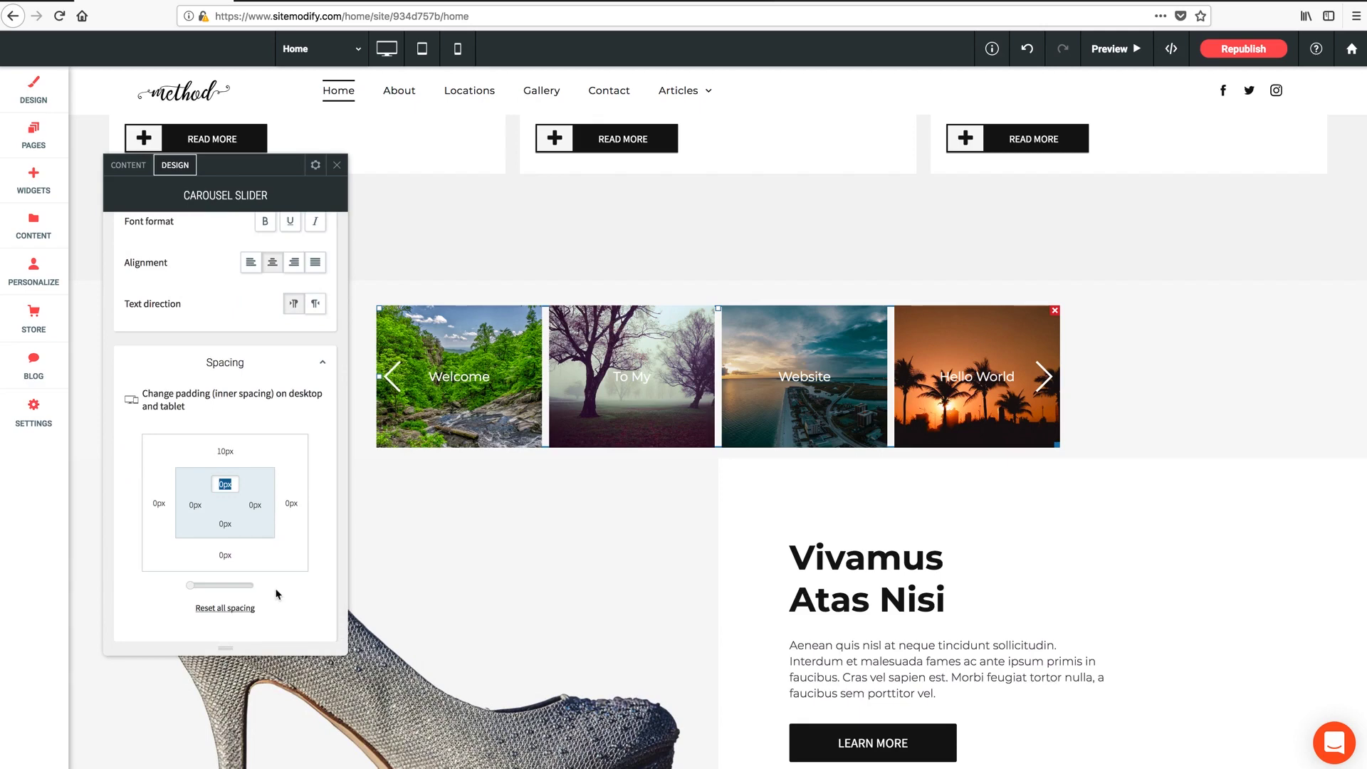
# Go back to the Content tab and scroll to the toggles and documentation link.
pyautogui.click(337, 166)
pyautogui.click(127, 168)
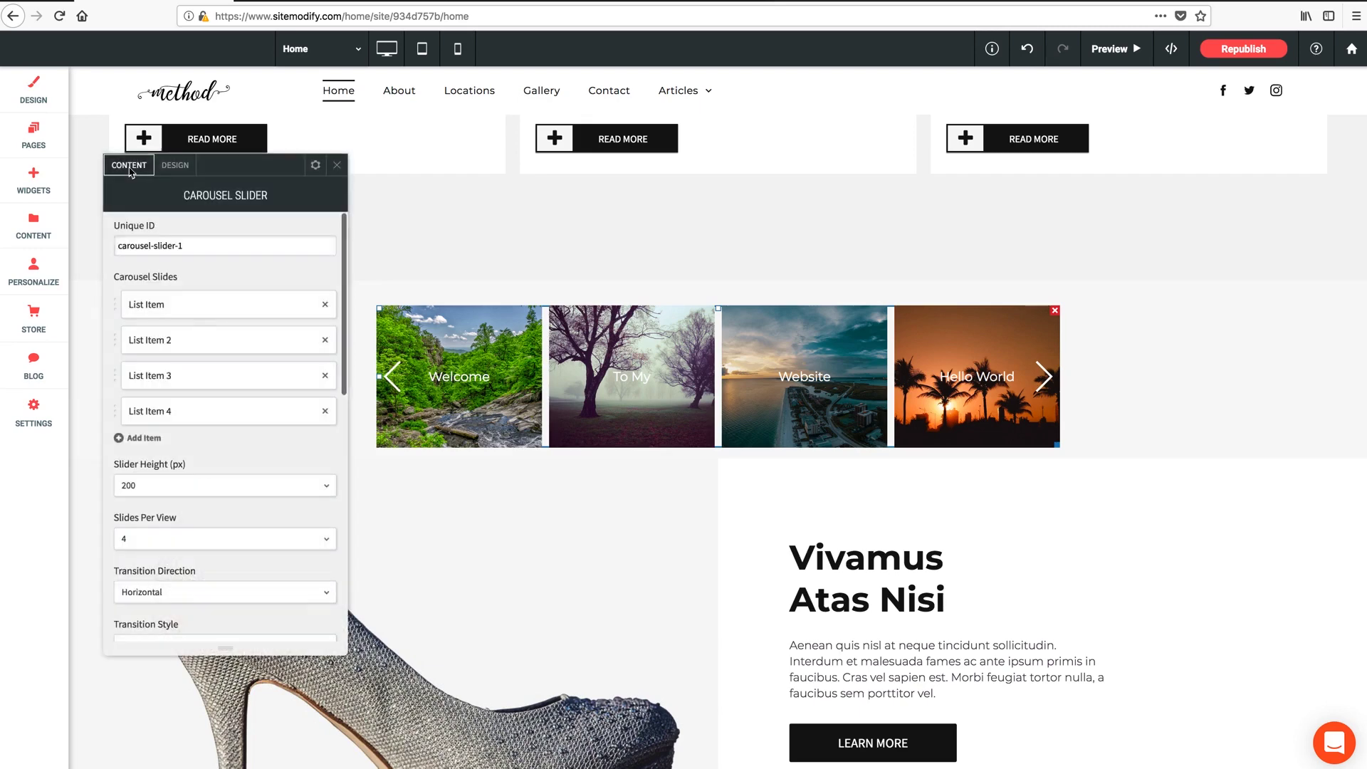
pyautogui.scroll(-10, 196, 319)
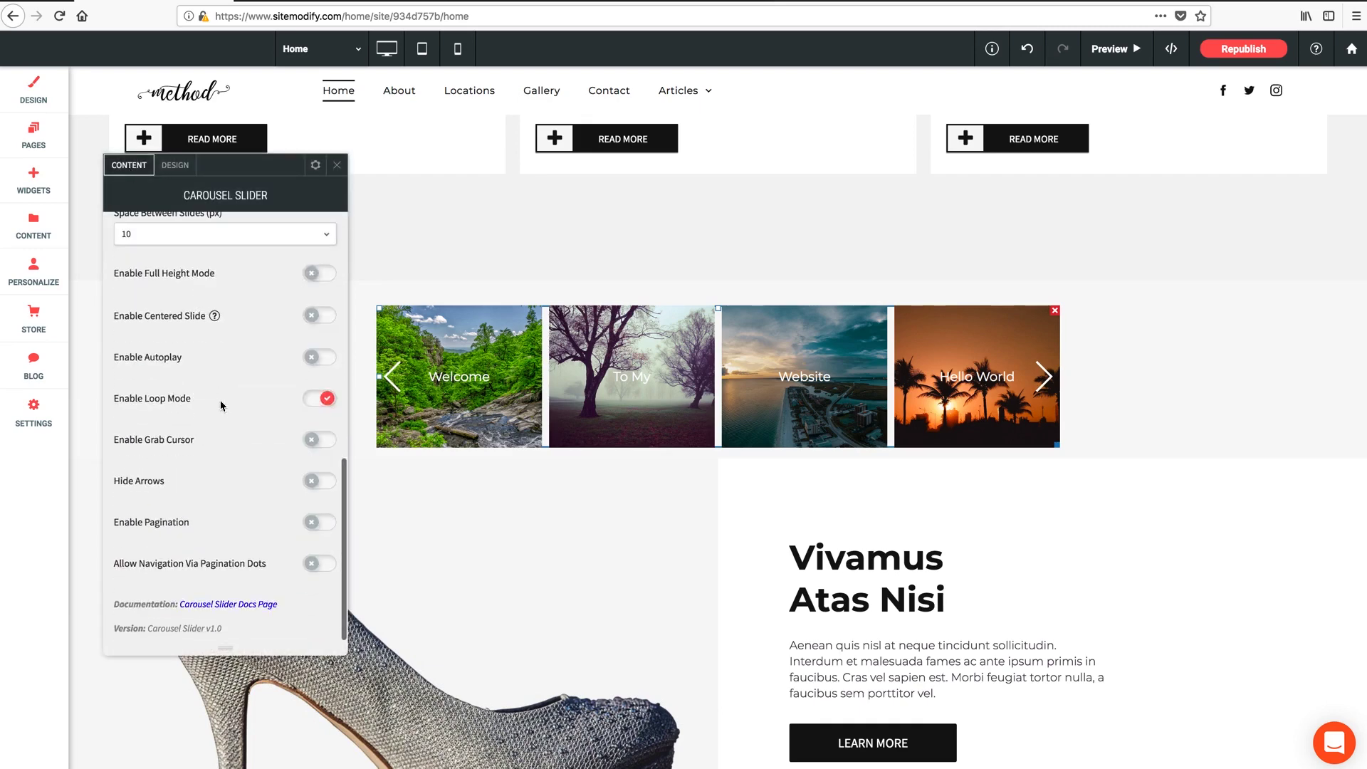